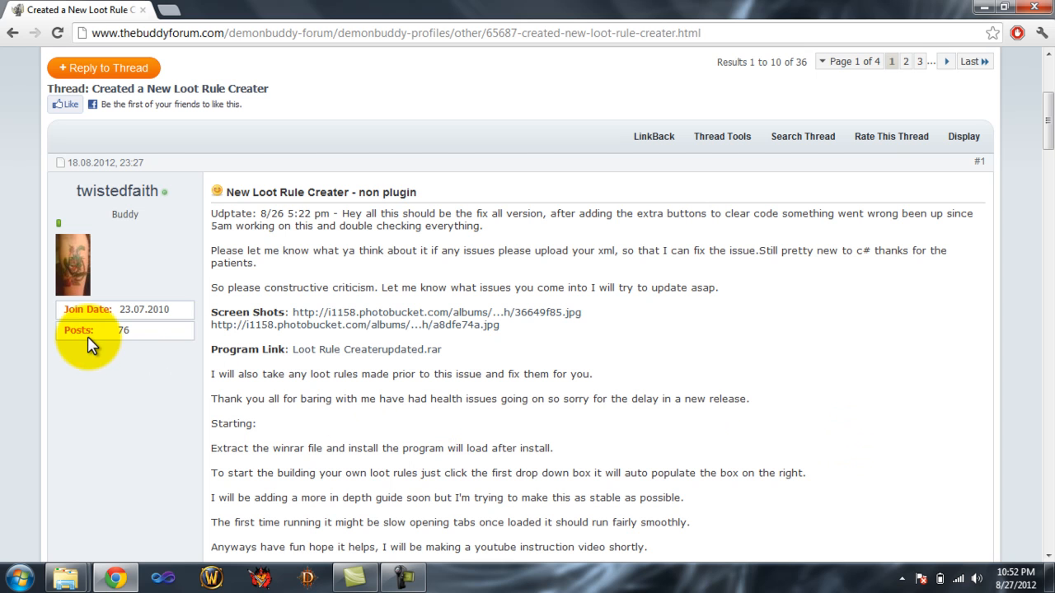
Open the list of installed programs in the Windows Control Panel for uninstalling.
{"action": "left_click", "coordinate": [20, 578]}
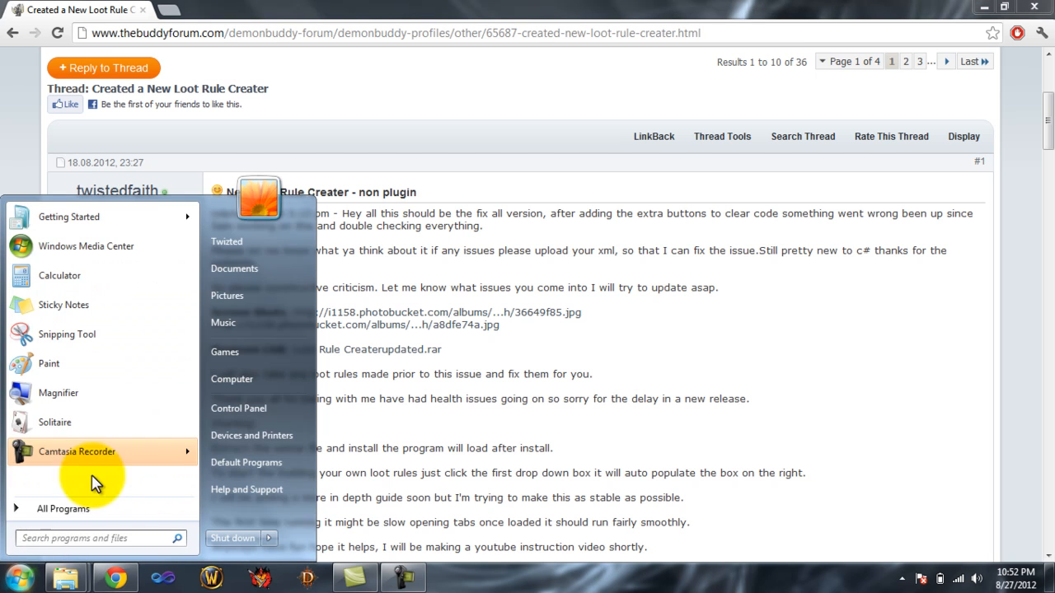
{"action": "left_click", "coordinate": [82, 507]}
{"action": "left_click", "coordinate": [91, 402]}
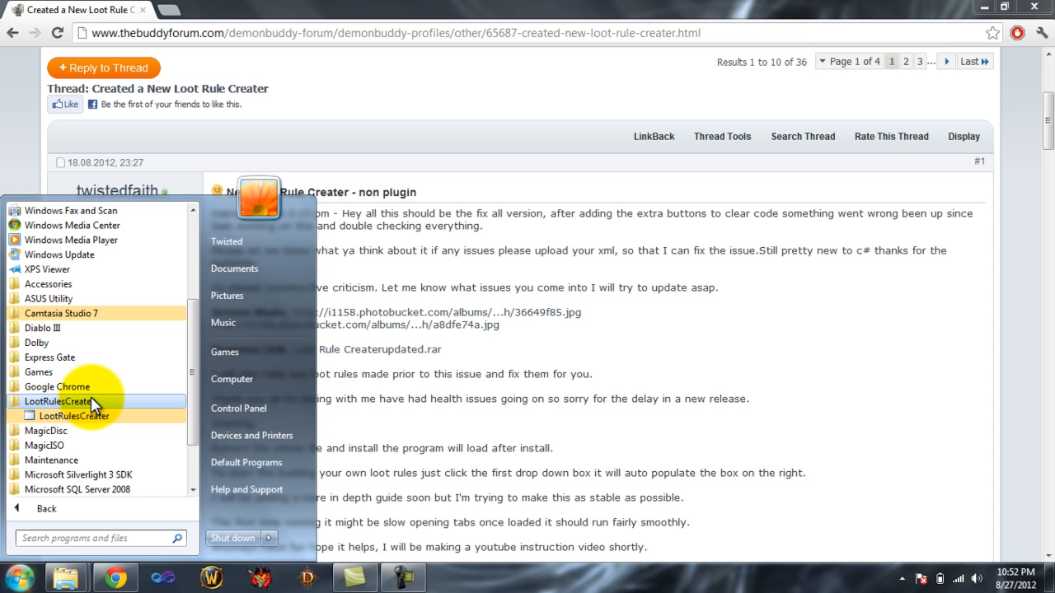
{"action": "left_click", "coordinate": [239, 416]}
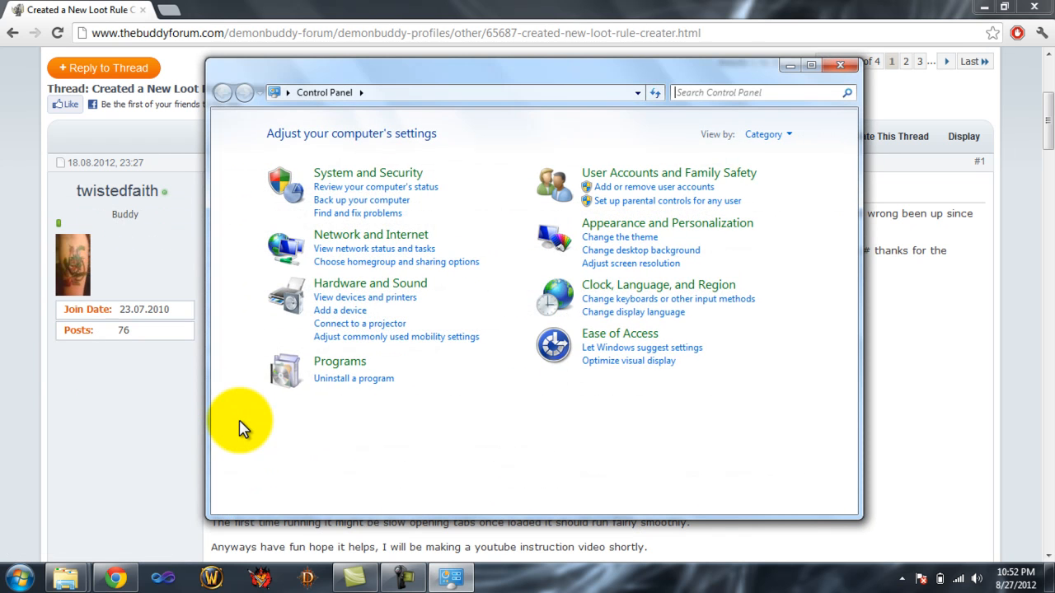
{"action": "left_click", "coordinate": [359, 385]}
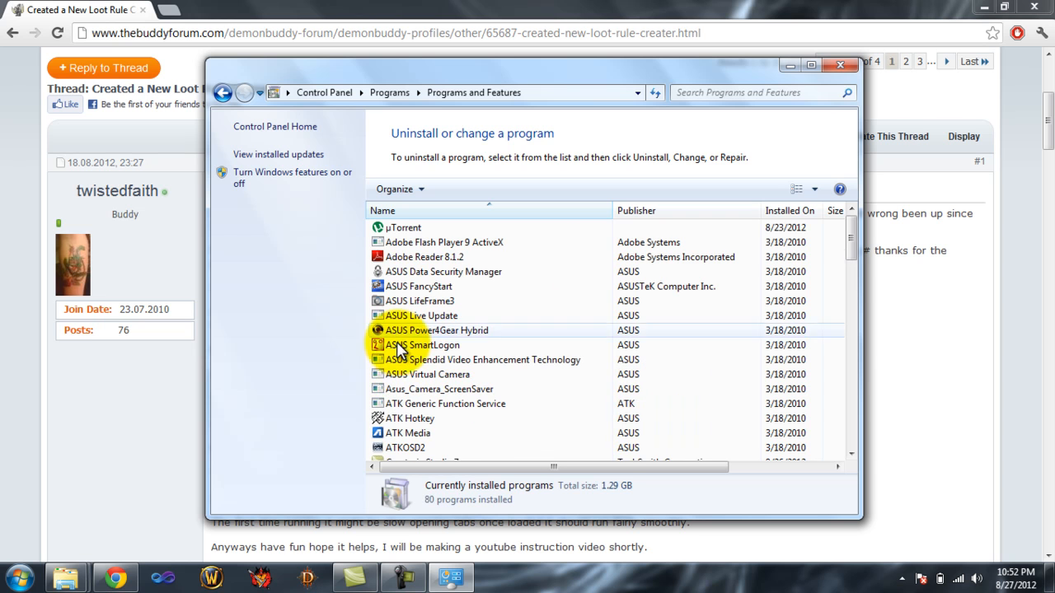
Uninstall LootRulesCreater by removing the application from the computer, and minimize the installed programs window.
{"action": "left_click_drag", "start_coordinate": [854, 249], "coordinate": [853, 296]}
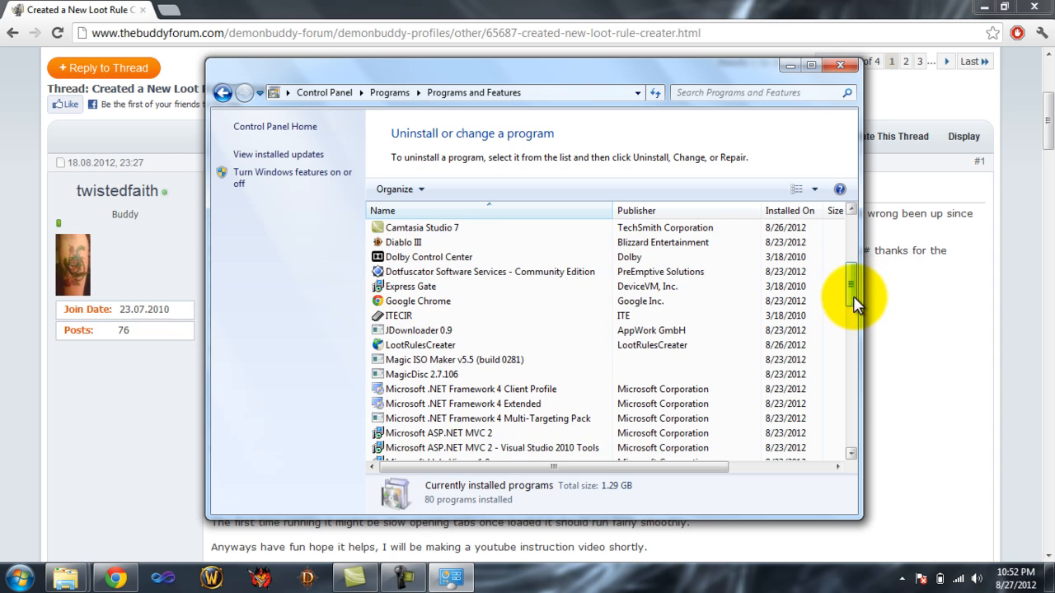
{"action": "left_click", "coordinate": [435, 347]}
{"action": "left_click", "coordinate": [477, 192]}
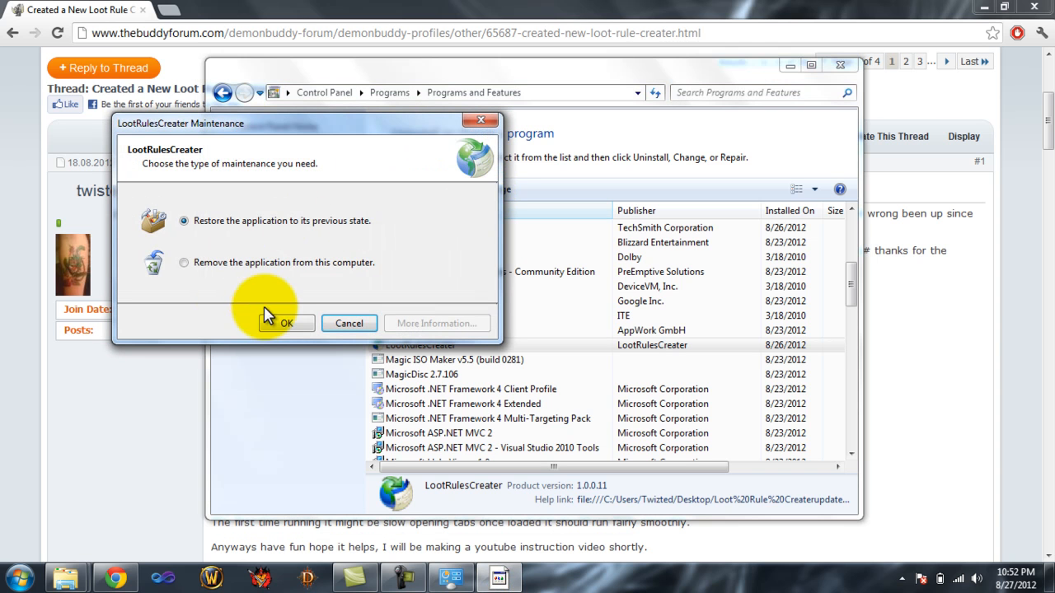
{"action": "left_click", "coordinate": [191, 265]}
{"action": "left_click", "coordinate": [289, 326]}
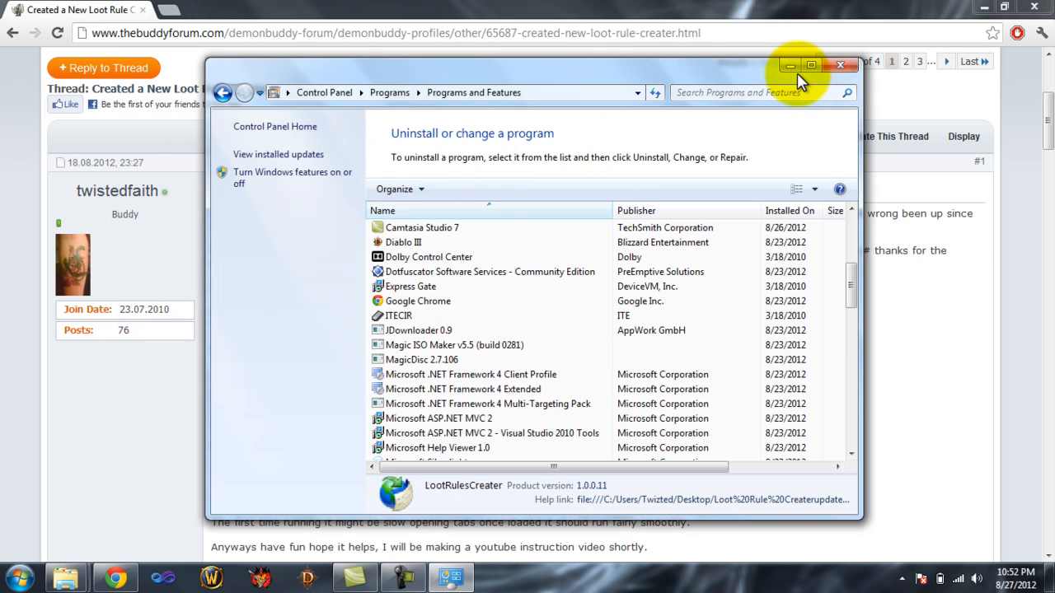
{"action": "left_click", "coordinate": [793, 70]}
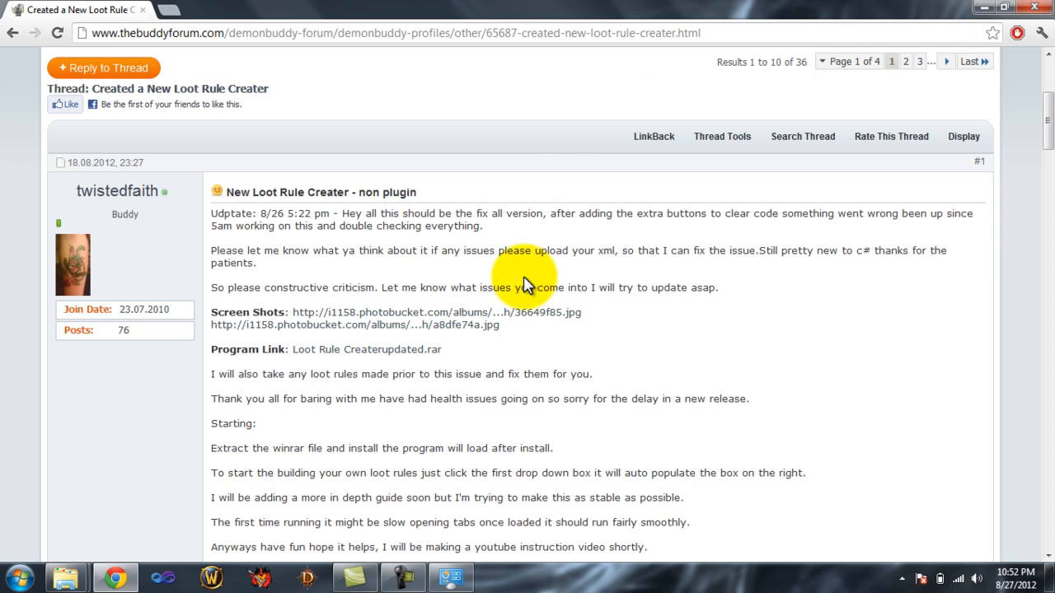
Download Loot Rule Creater updated.rar through the forum post's program link and open the archive.
{"action": "left_click", "coordinate": [328, 349]}
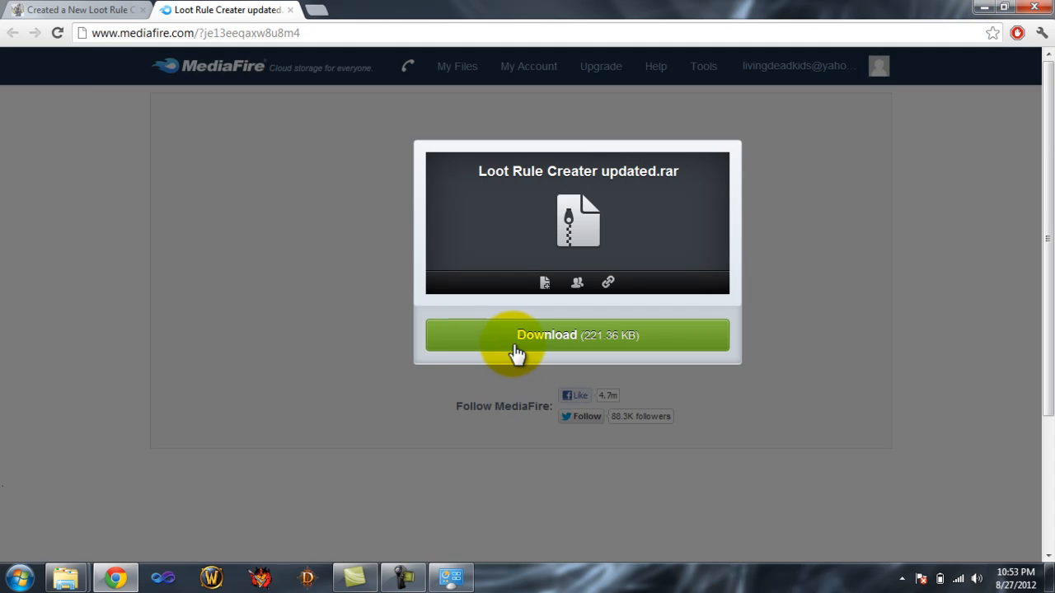
{"action": "left_click", "coordinate": [513, 346]}
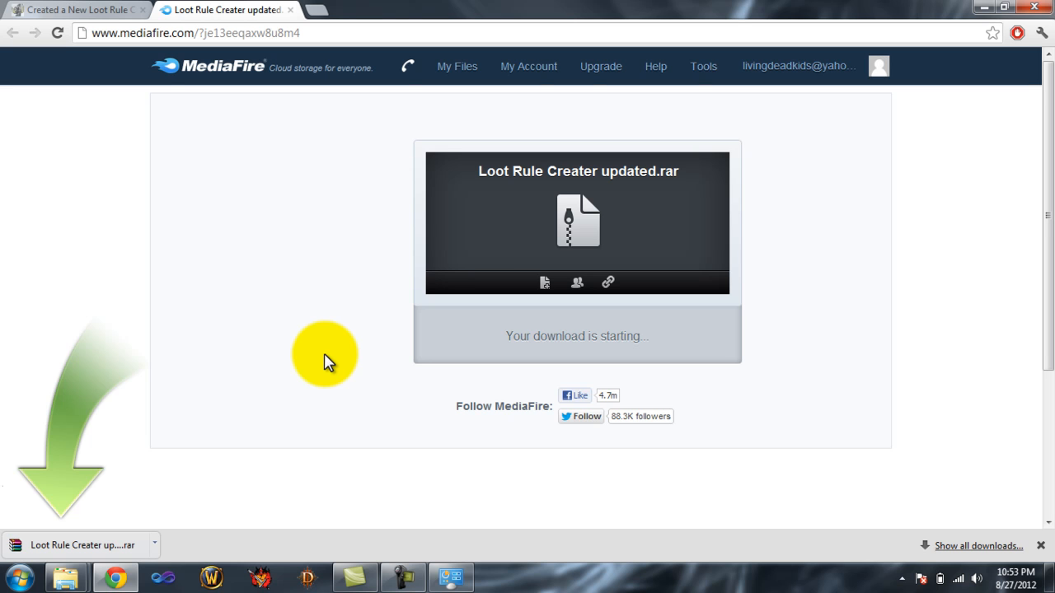
{"action": "left_click", "coordinate": [74, 546]}
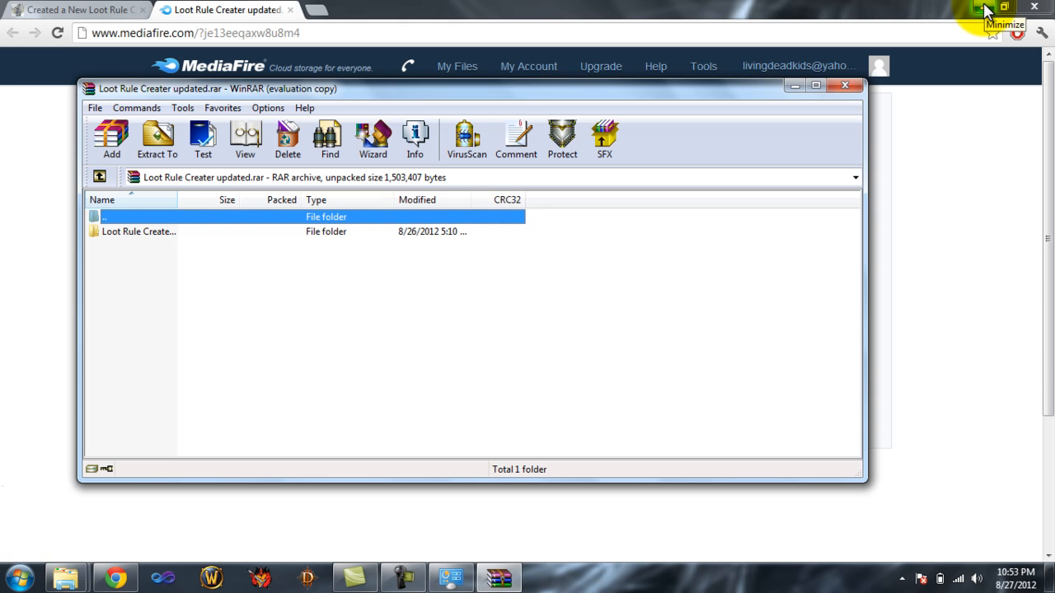
Replace the old Loot Rule Createrupdated folder on the desktop with the one extracted from the archive.
{"action": "left_click", "coordinate": [983, 8]}
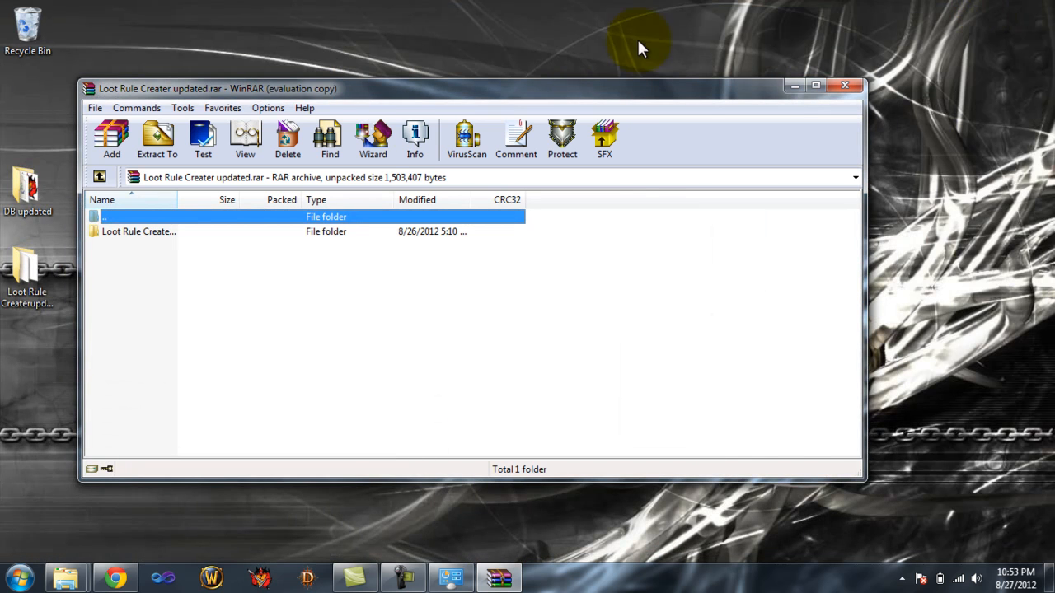
{"action": "left_click_drag", "start_coordinate": [232, 88], "coordinate": [412, 66]}
{"action": "left_click", "coordinate": [27, 291]}
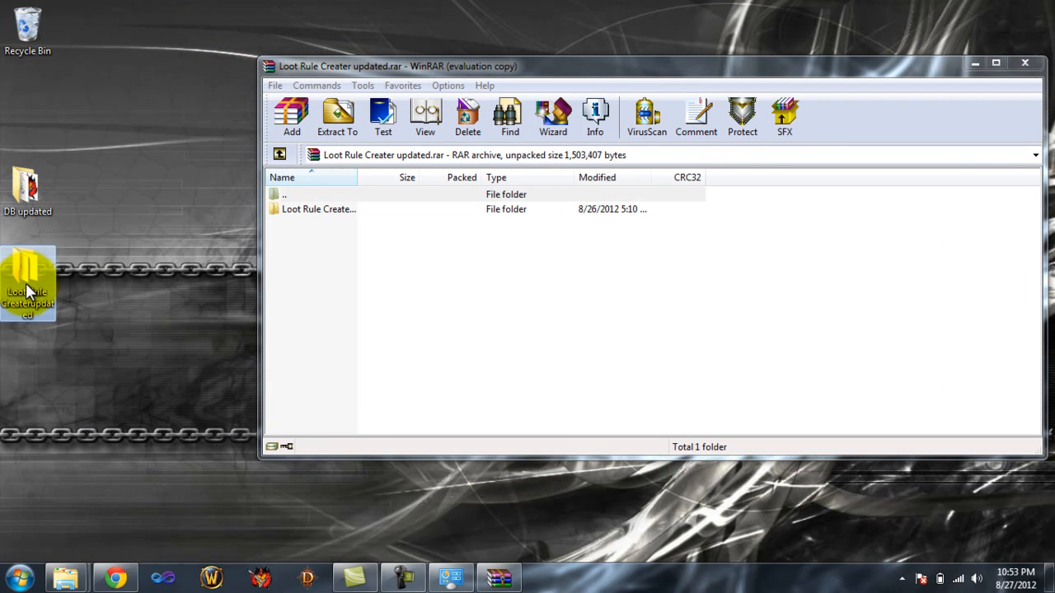
{"action": "key", "text": "Delete"}
{"action": "key", "text": "Return"}
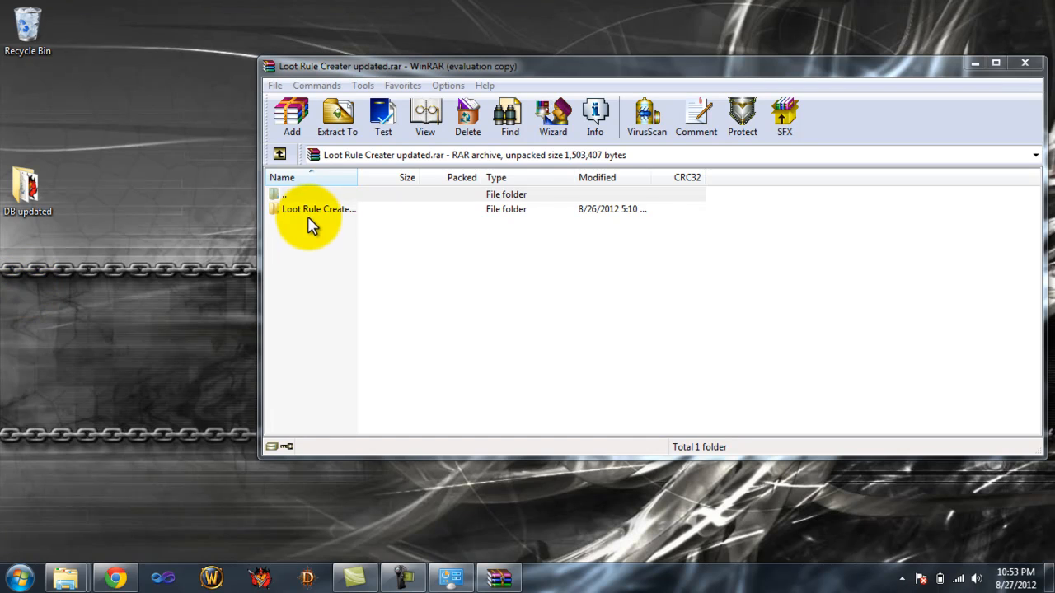
{"action": "left_click_drag", "start_coordinate": [312, 215], "coordinate": [38, 281]}
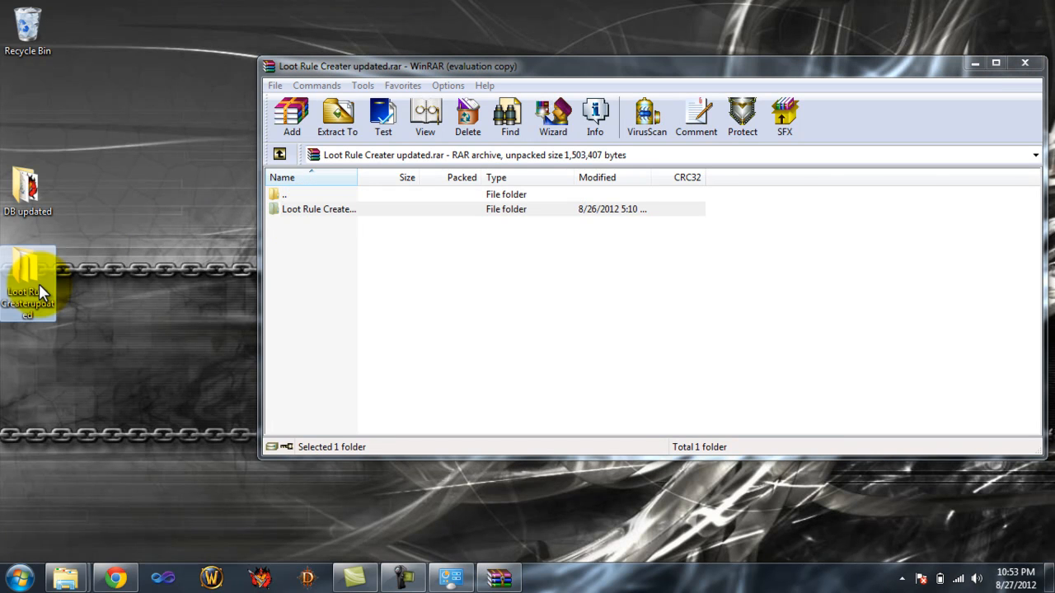
{"action": "left_click", "coordinate": [1024, 64]}
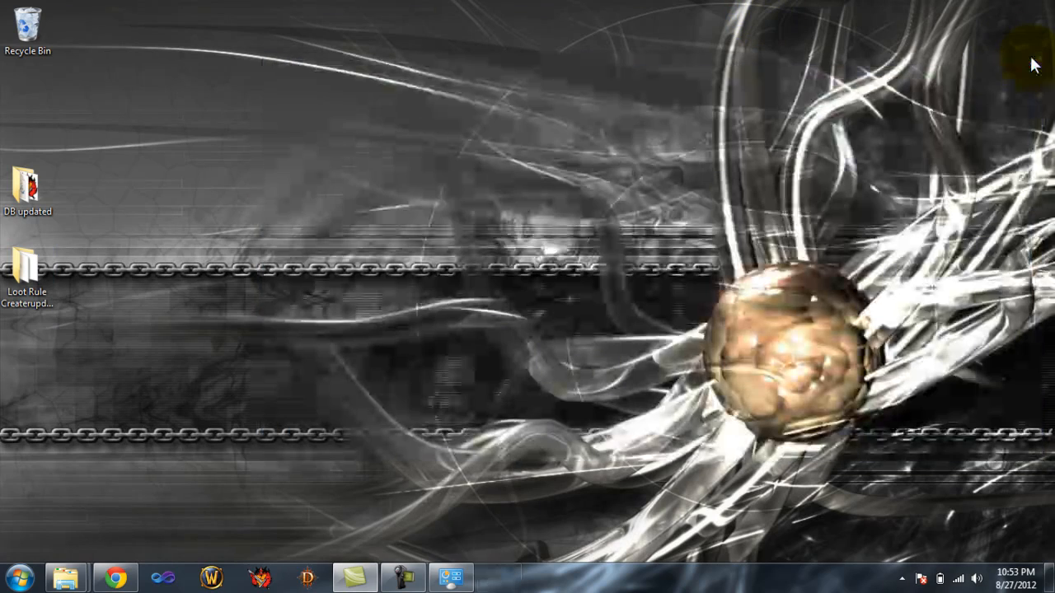
Install LootRulesCreater by running LootRulesSetup from the extracted folder, then close the launched program and minimize the folder window.
{"action": "double_click", "coordinate": [8, 266]}
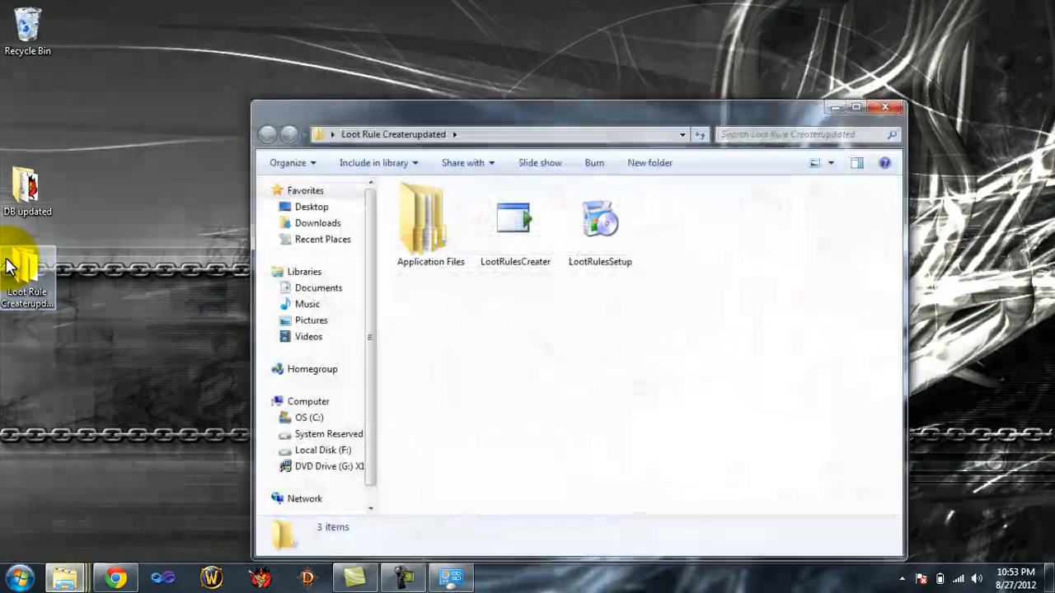
{"action": "double_click", "coordinate": [583, 223]}
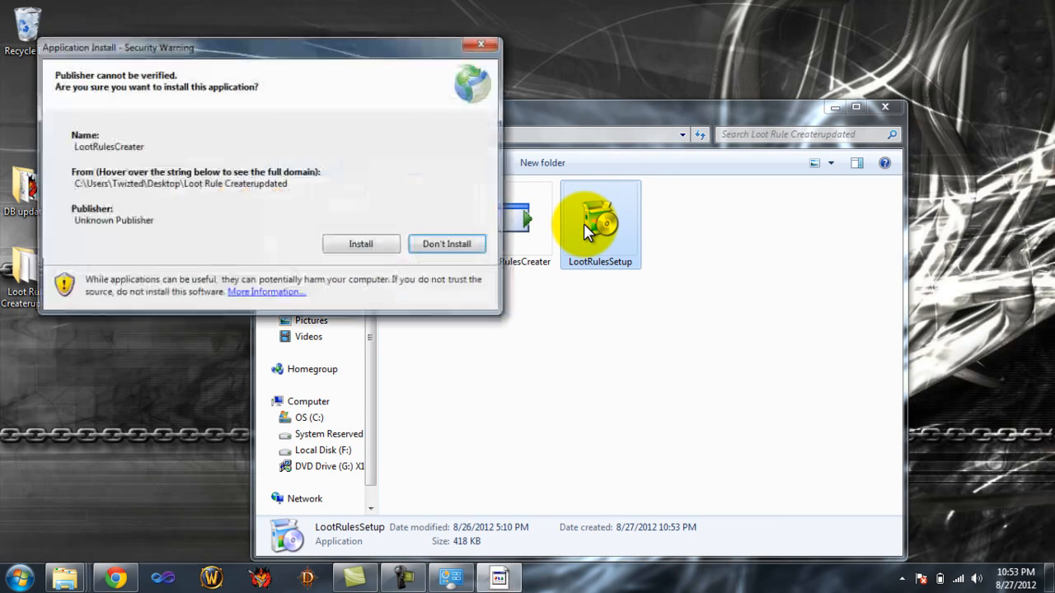
{"action": "left_click", "coordinate": [361, 245]}
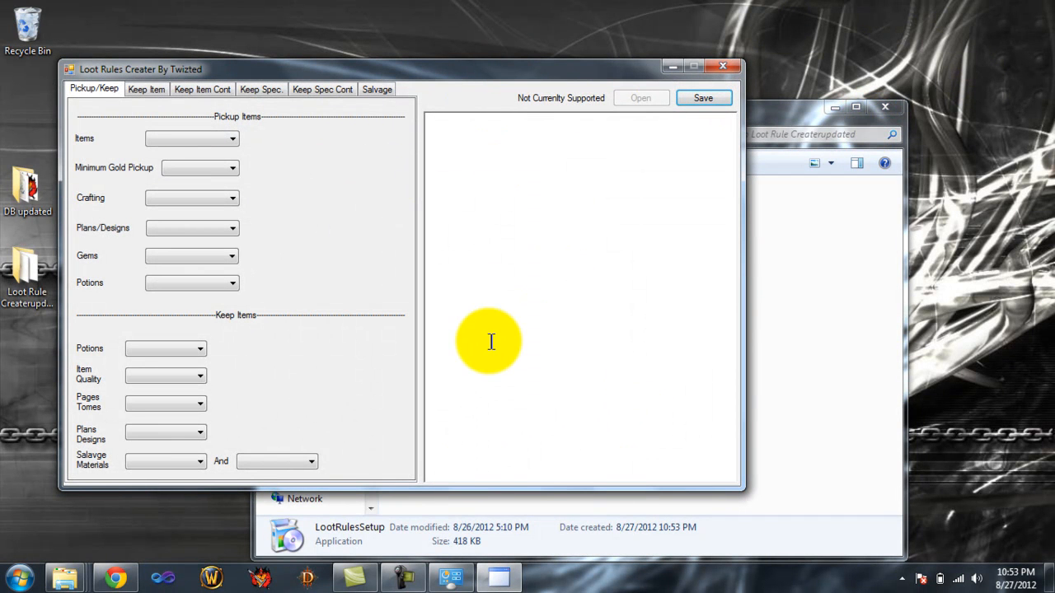
{"action": "left_click", "coordinate": [720, 70]}
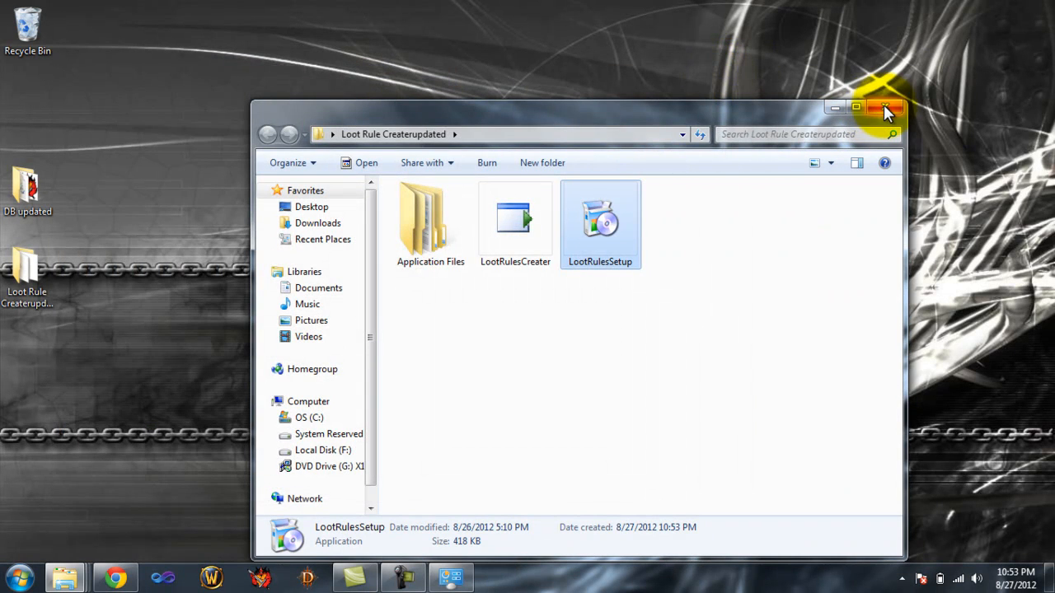
{"action": "left_click", "coordinate": [836, 107]}
Launch LootRulesCreater from its folder among the installed Windows programs.
{"action": "left_click", "coordinate": [19, 577]}
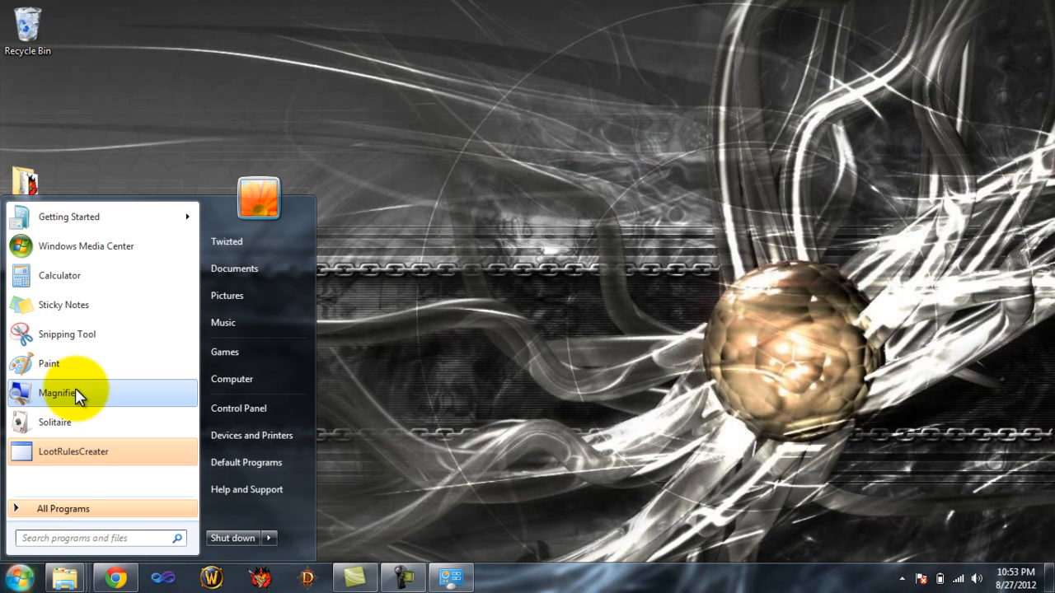
{"action": "left_click", "coordinate": [61, 506]}
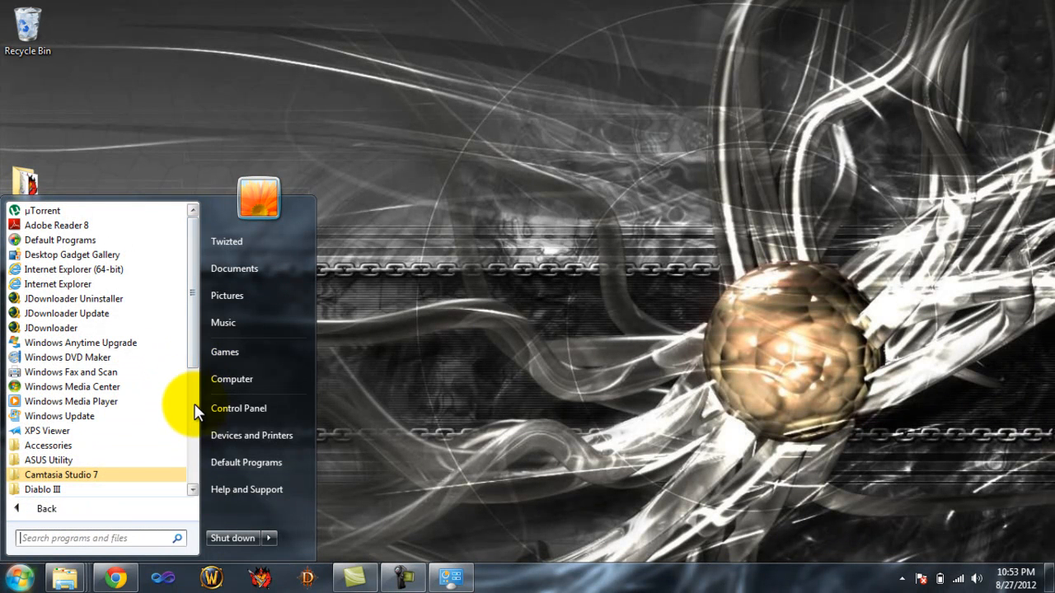
{"action": "left_click_drag", "start_coordinate": [191, 371], "coordinate": [192, 462]}
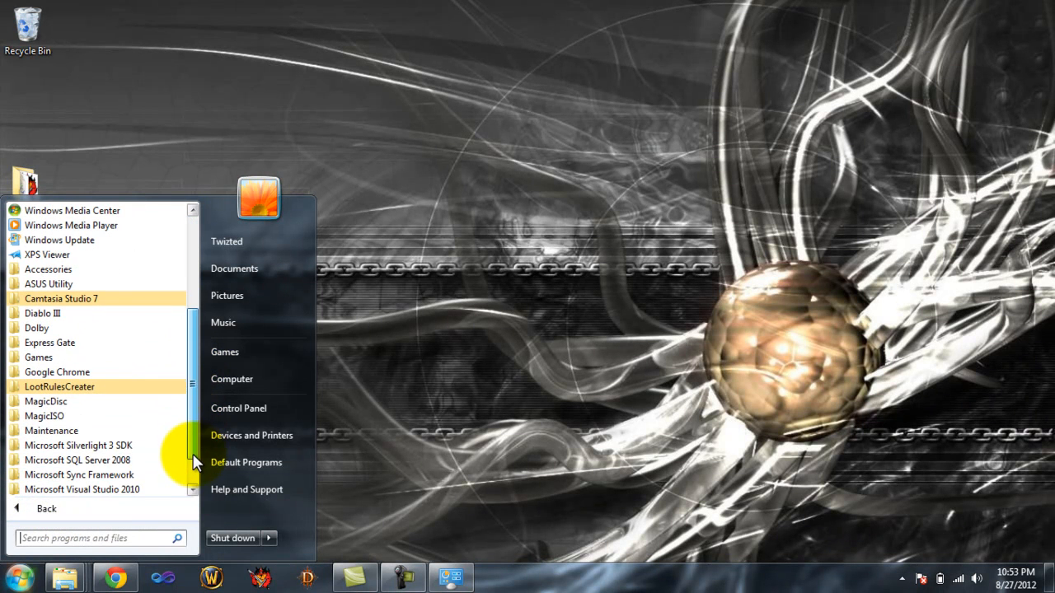
{"action": "left_click", "coordinate": [69, 388]}
{"action": "left_click", "coordinate": [63, 402]}
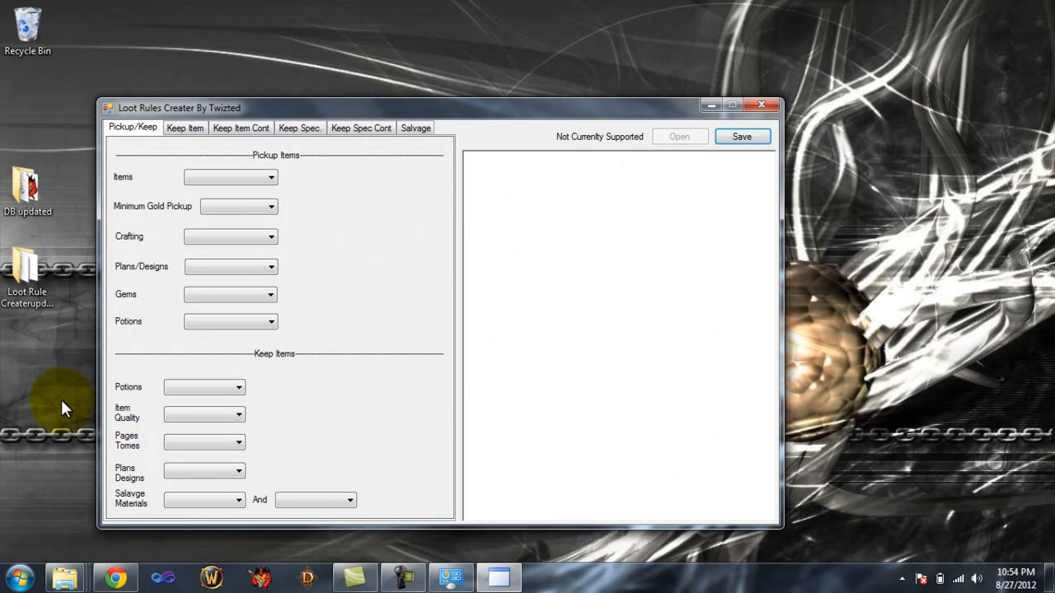
Review the Keep Item, Keep Item Cont, Keep Spec., Keep Spec Cont and Salvage sections, and return to Pickup/Keep.
{"action": "left_click", "coordinate": [197, 130]}
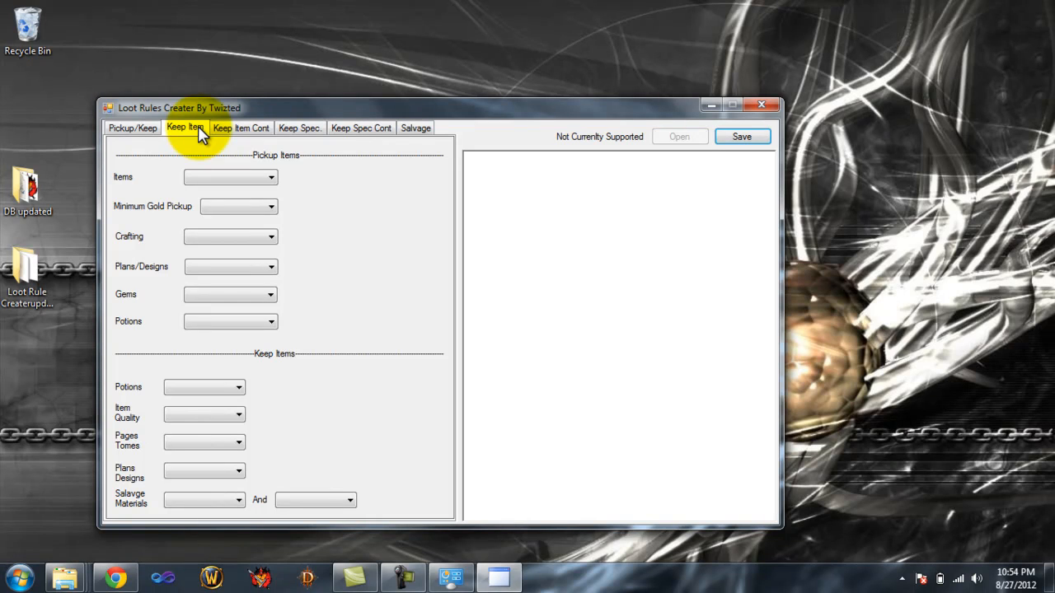
{"action": "left_click", "coordinate": [259, 132]}
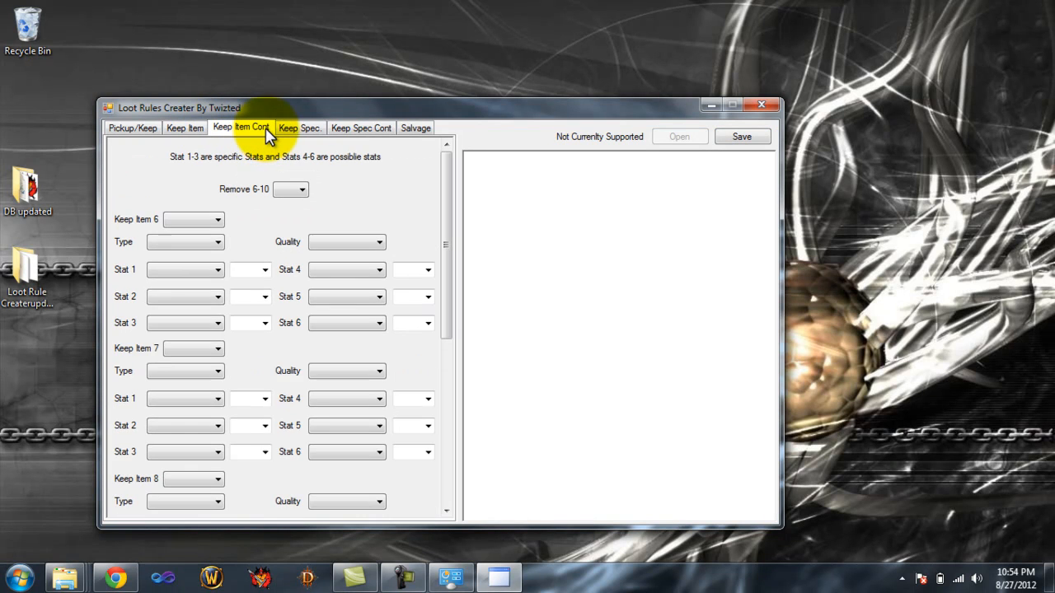
{"action": "left_click", "coordinate": [295, 130]}
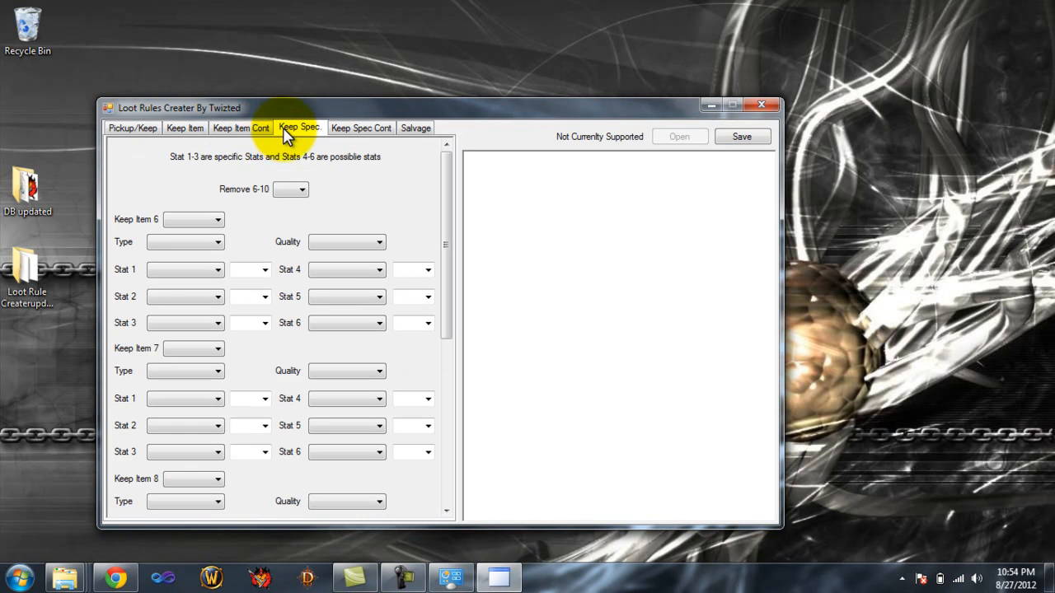
{"action": "left_click", "coordinate": [361, 128]}
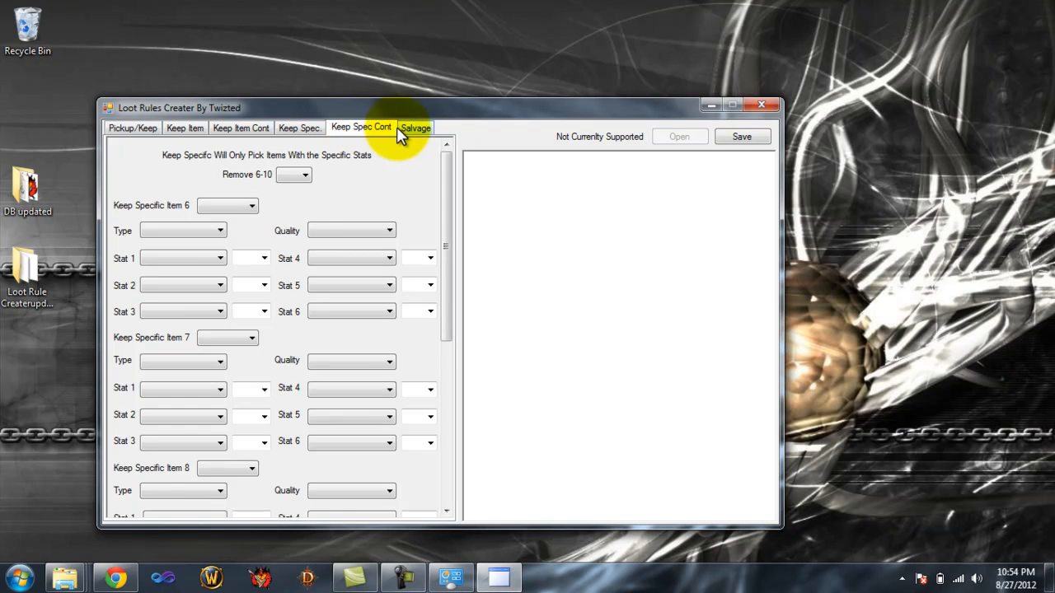
{"action": "left_click", "coordinate": [408, 134]}
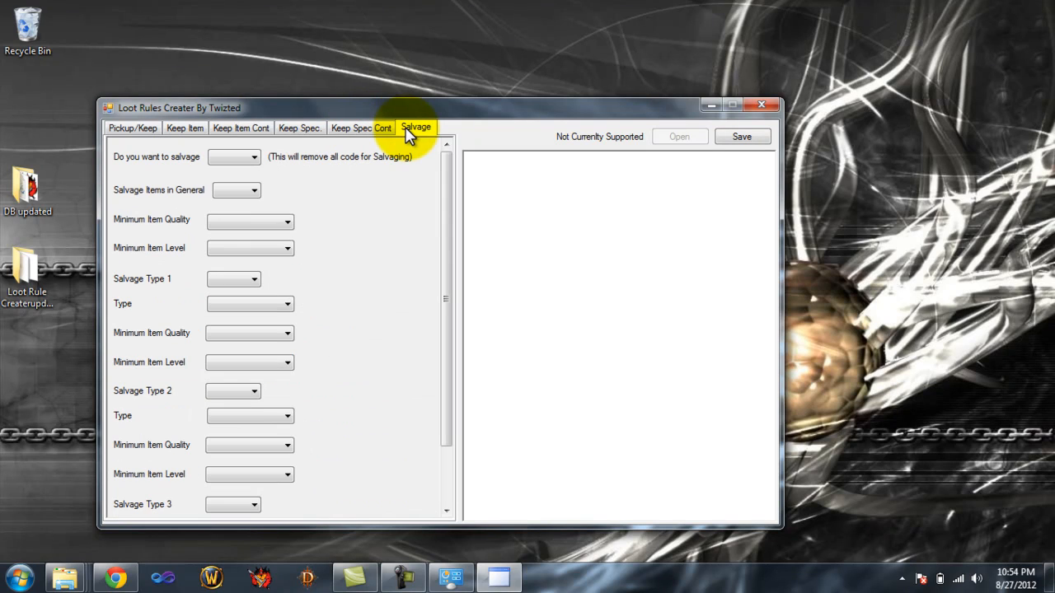
{"action": "left_click", "coordinate": [117, 133]}
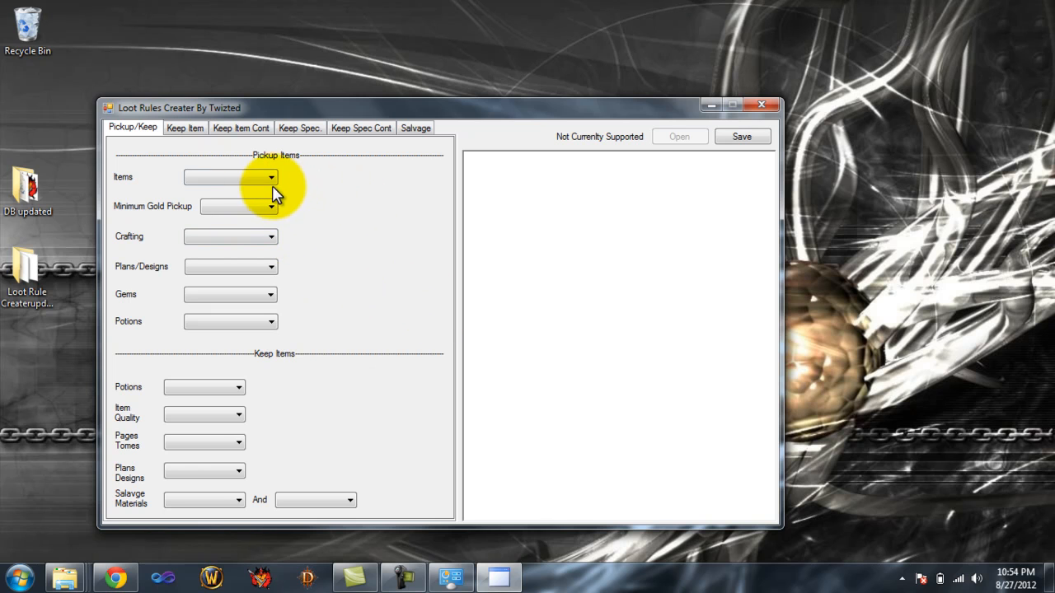
Try the All and Rare choices for pickup Items, and set the option to Legendary Only.
{"action": "left_click", "coordinate": [207, 181]}
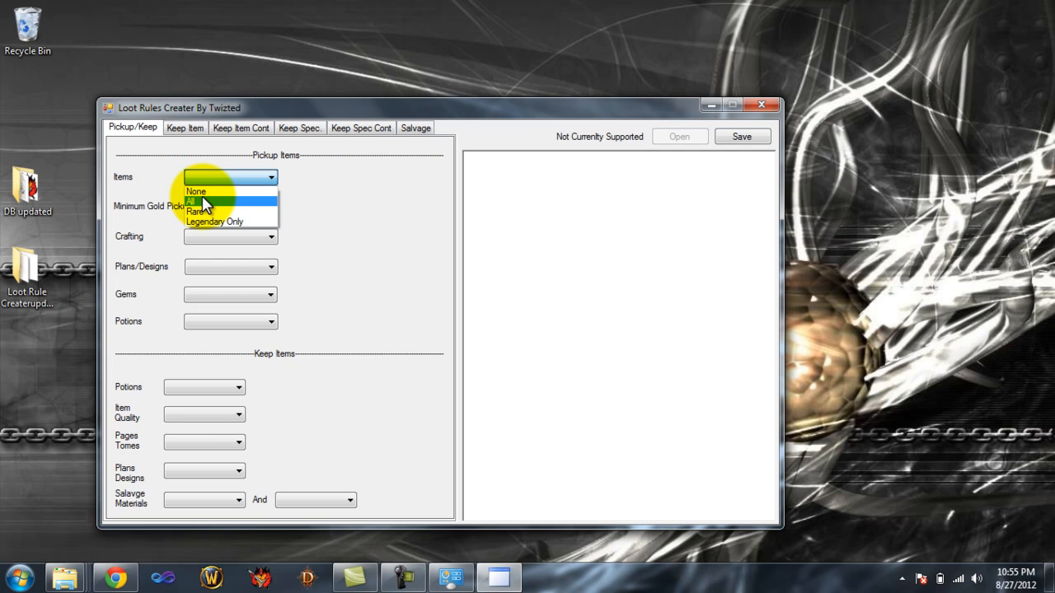
{"action": "left_click", "coordinate": [205, 201]}
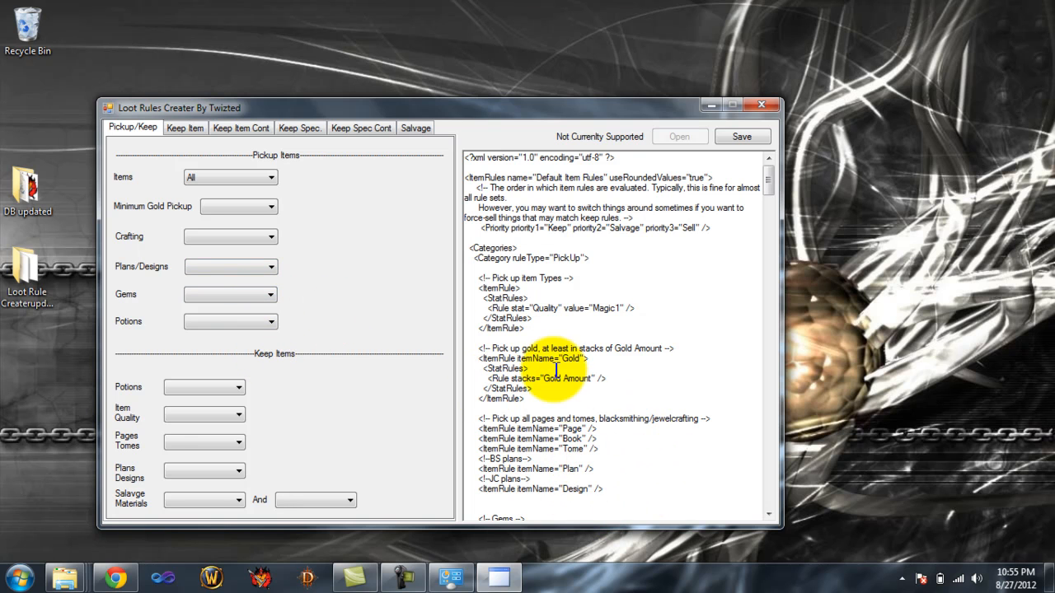
{"action": "left_click", "coordinate": [252, 191]}
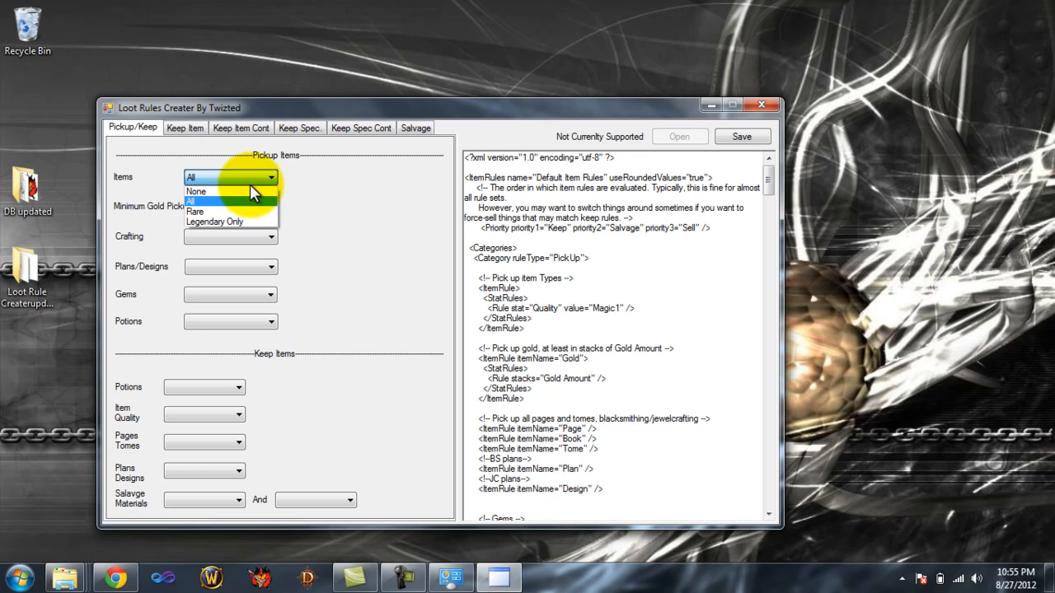
{"action": "left_click", "coordinate": [213, 216]}
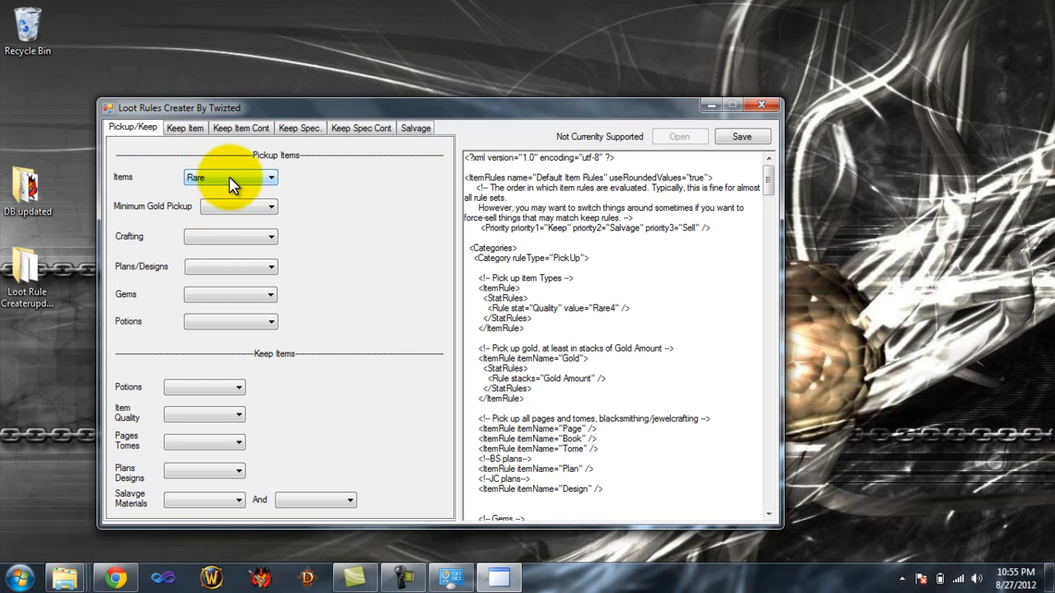
{"action": "left_click", "coordinate": [231, 186]}
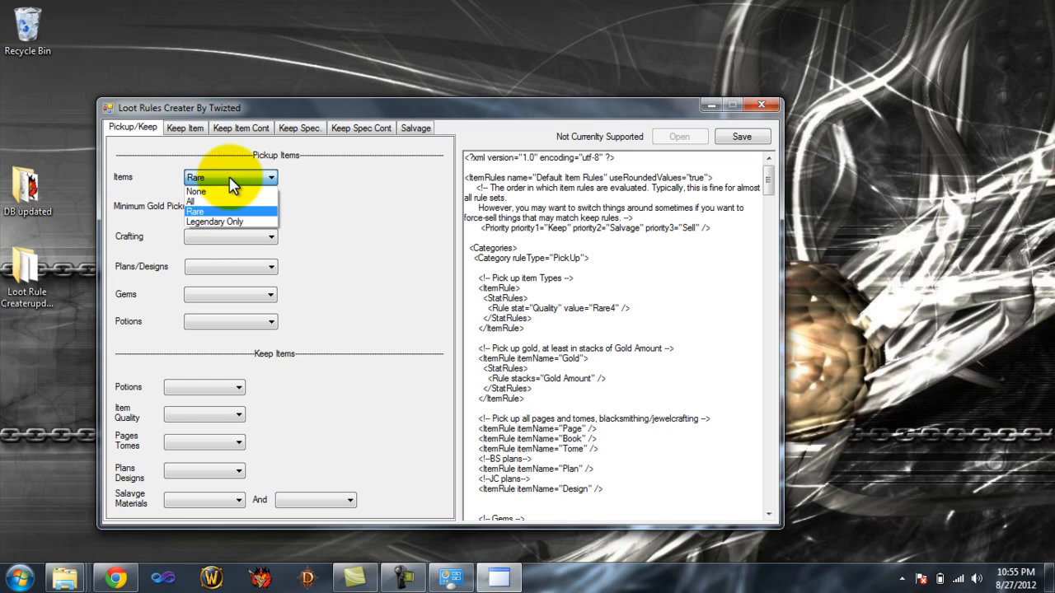
{"action": "left_click", "coordinate": [207, 218]}
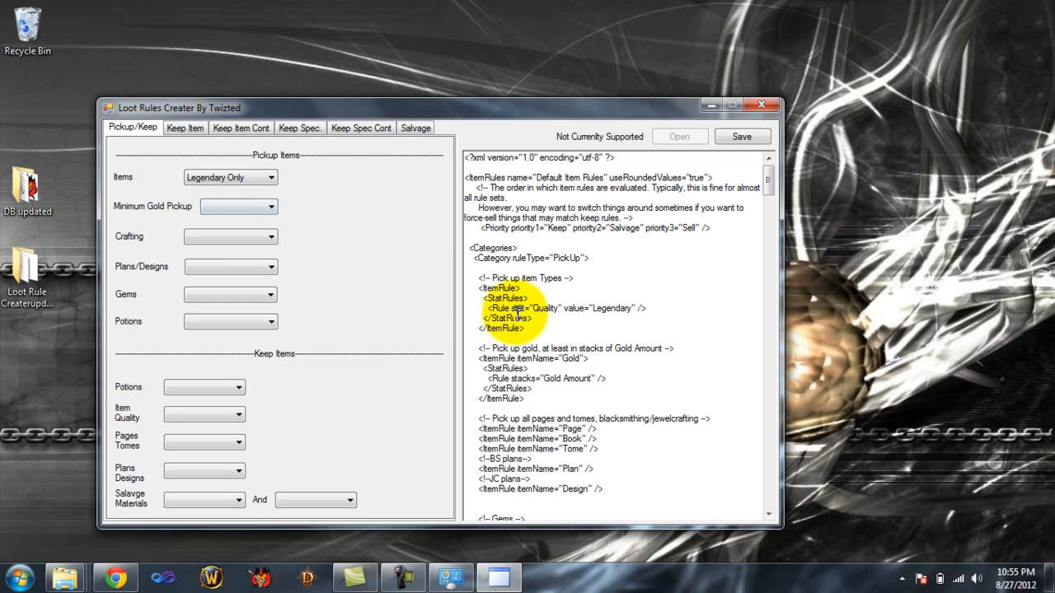
Try typing filler text after the PickUp category line in the generated rules, and delete it again.
{"action": "left_click_drag", "start_coordinate": [525, 329], "coordinate": [479, 262]}
{"action": "left_click", "coordinate": [619, 261]}
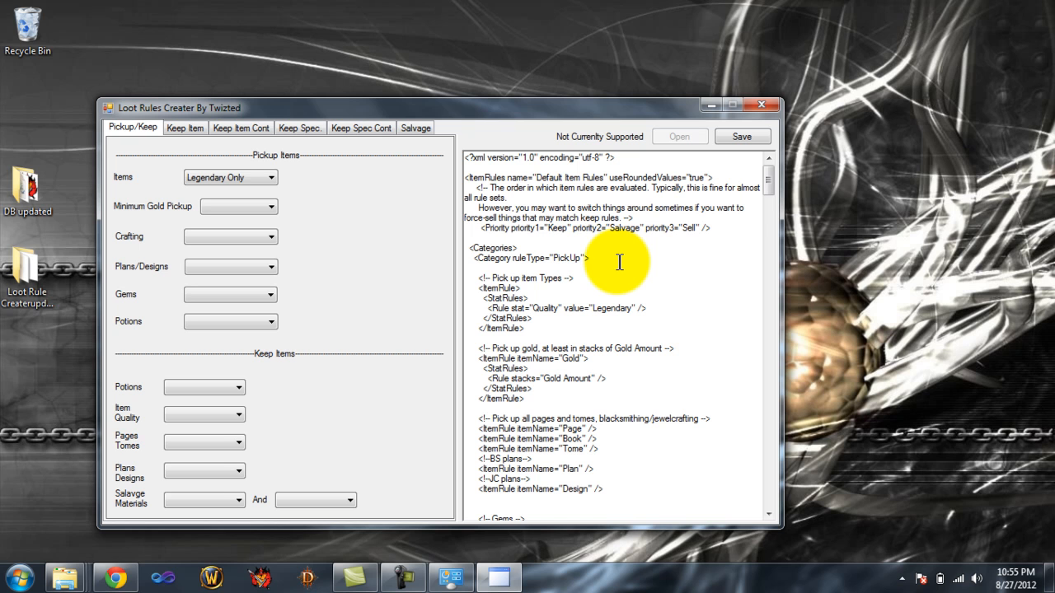
{"action": "type", "text": "kjkjhkj"}
{"action": "key", "text": "BackSpace"}
{"action": "key", "text": "BackSpace"}
{"action": "key", "text": "BackSpace"}
{"action": "key", "text": "BackSpace"}
{"action": "key", "text": "BackSpace"}
{"action": "key", "text": "BackSpace"}
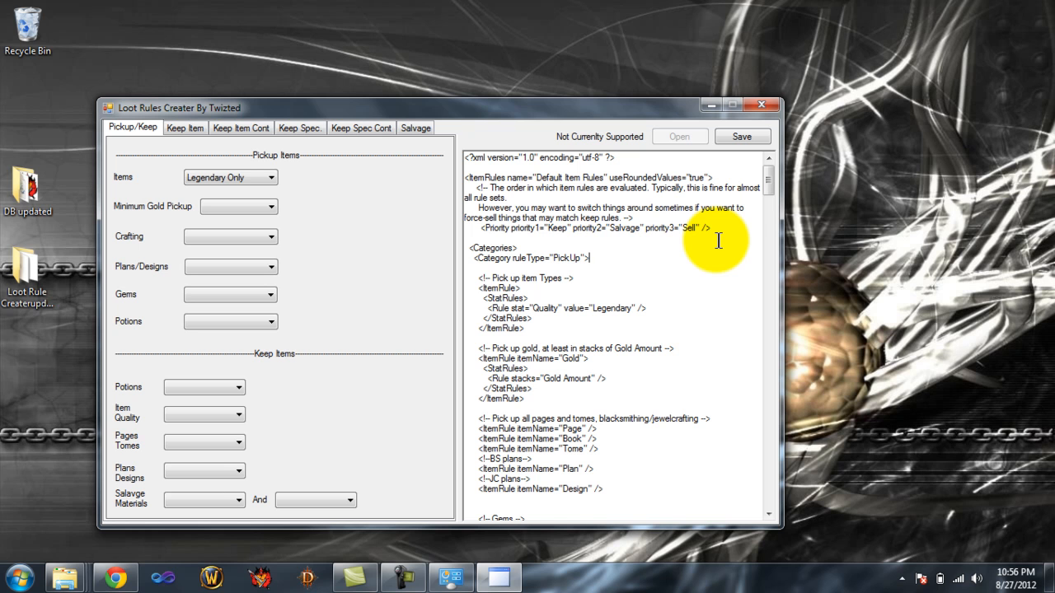
Highlight the Default Item Rules name in the generated rules and check the potion choices under Keep Items.
{"action": "double_click", "coordinate": [592, 176]}
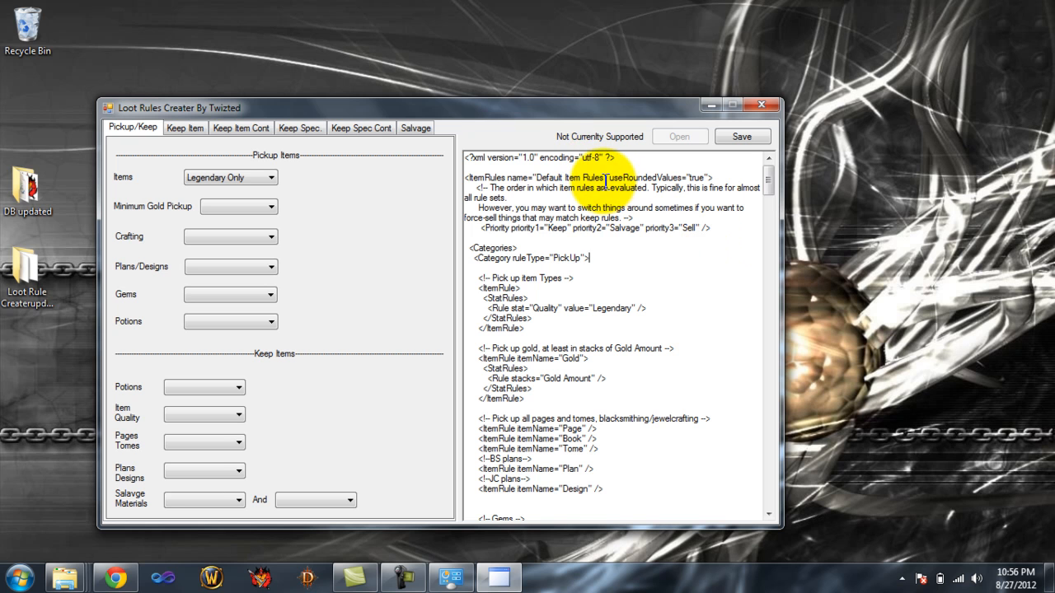
{"action": "left_click_drag", "start_coordinate": [591, 176], "coordinate": [551, 176]}
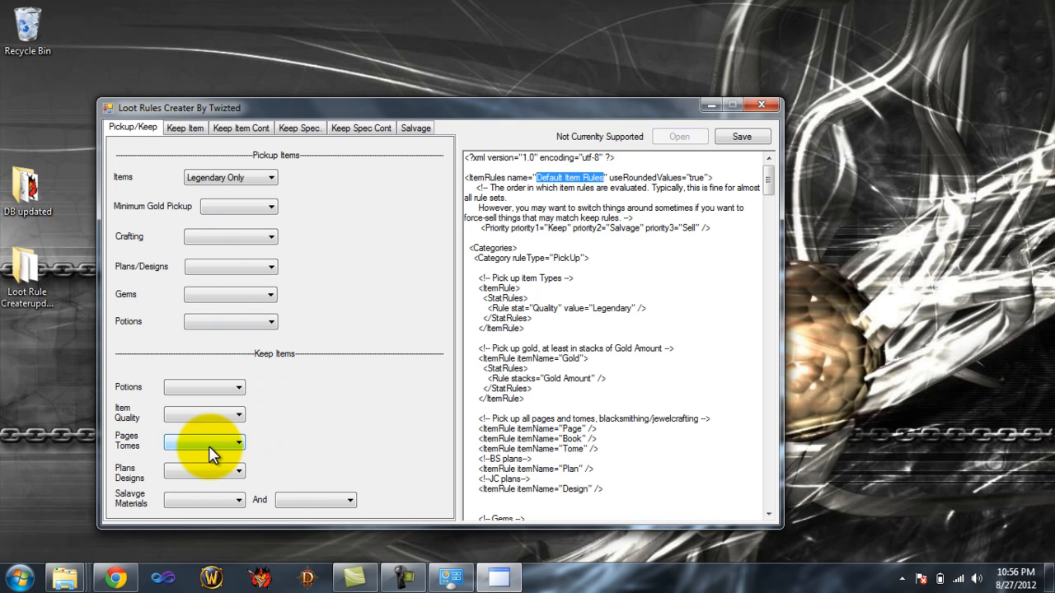
{"action": "left_click", "coordinate": [228, 389]}
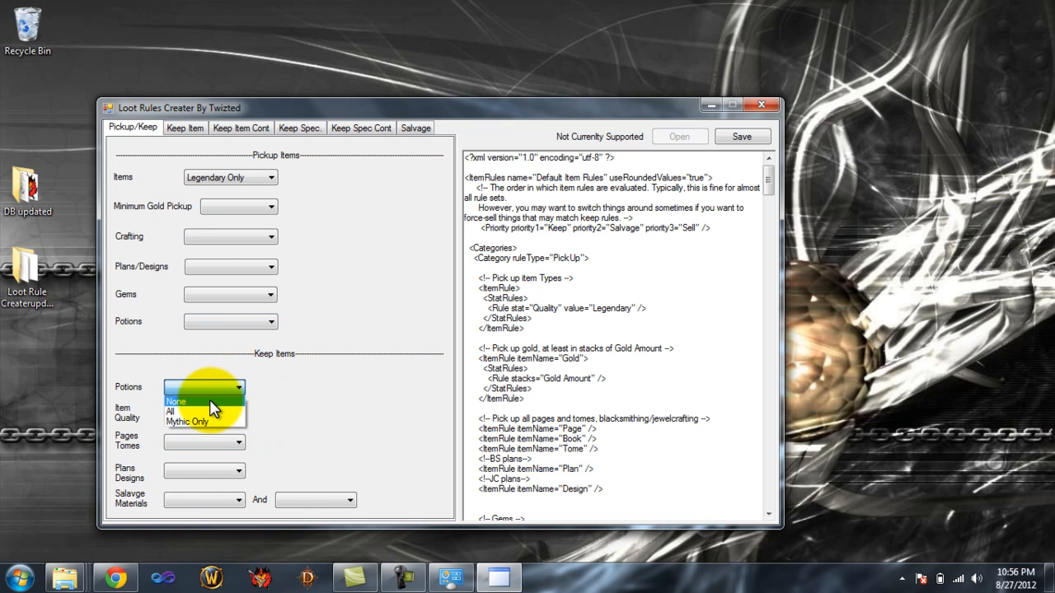
{"action": "left_click", "coordinate": [357, 425]}
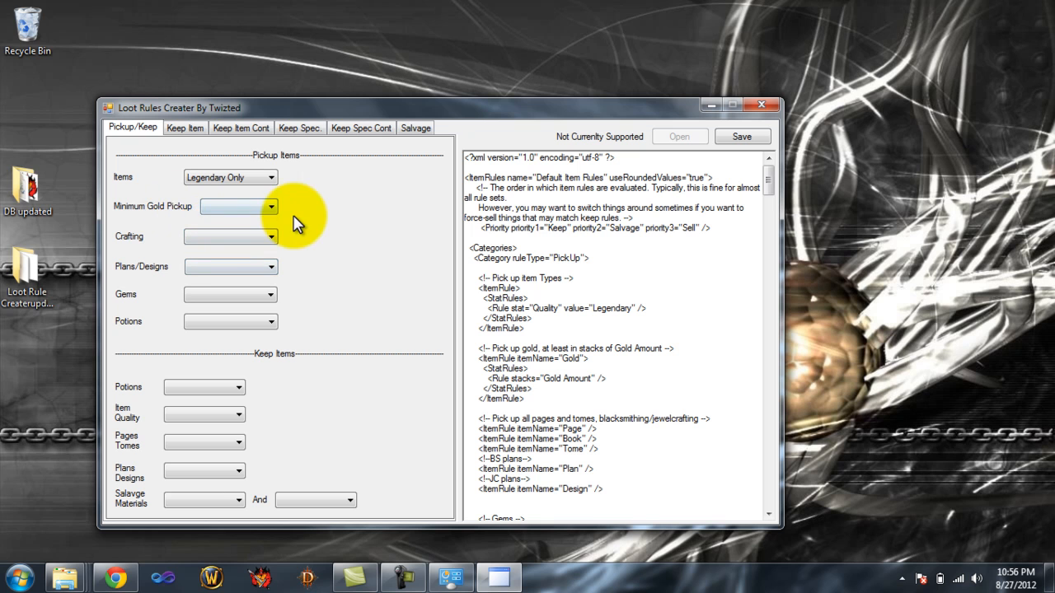
Set Minimum Gold Pickup to 1 and review the other available amounts.
{"action": "left_click", "coordinate": [253, 211]}
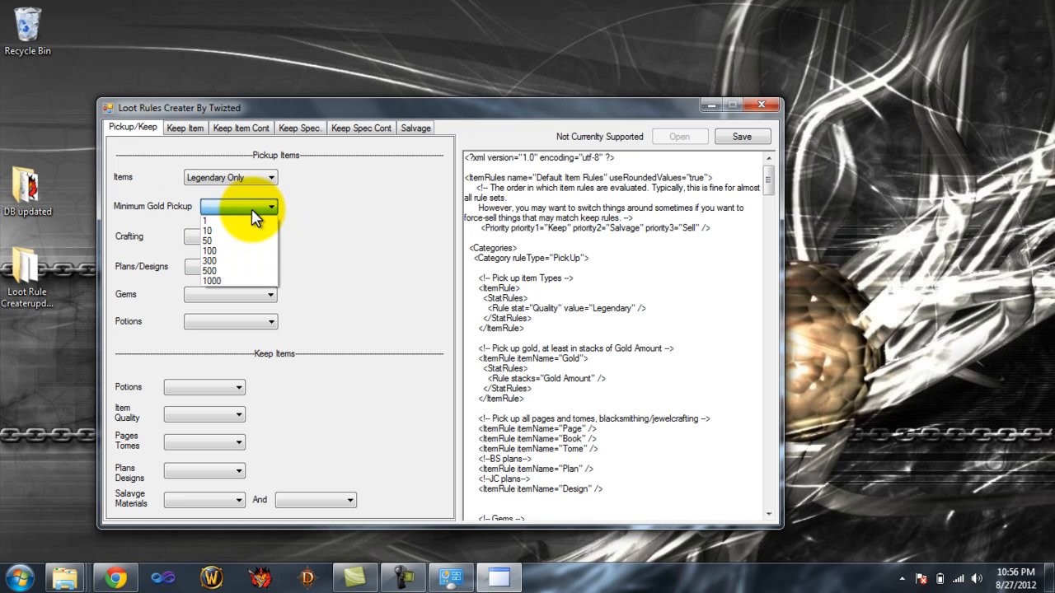
{"action": "left_click", "coordinate": [241, 220]}
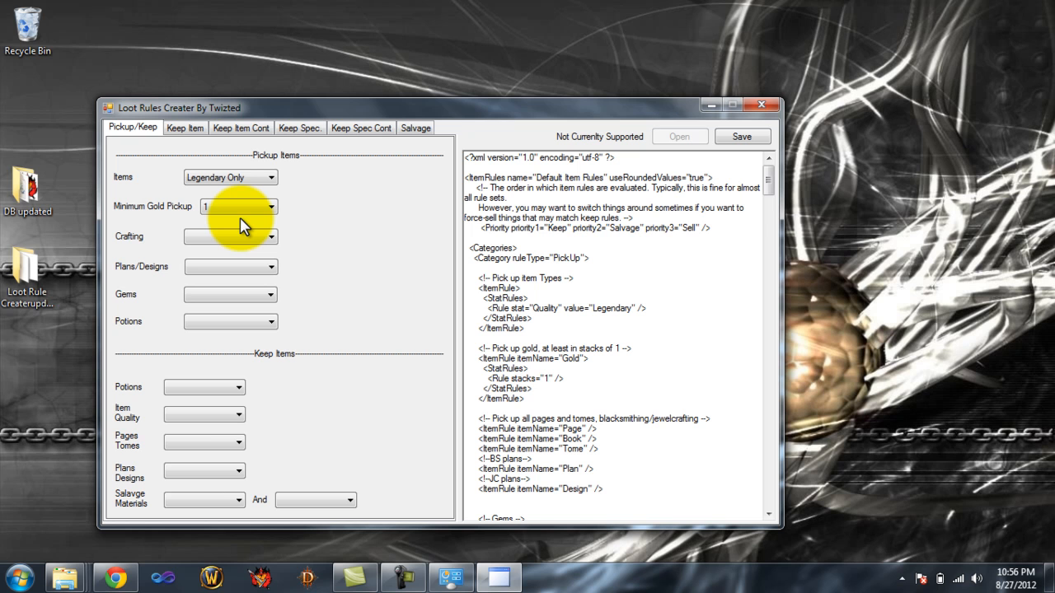
{"action": "left_click", "coordinate": [239, 209]}
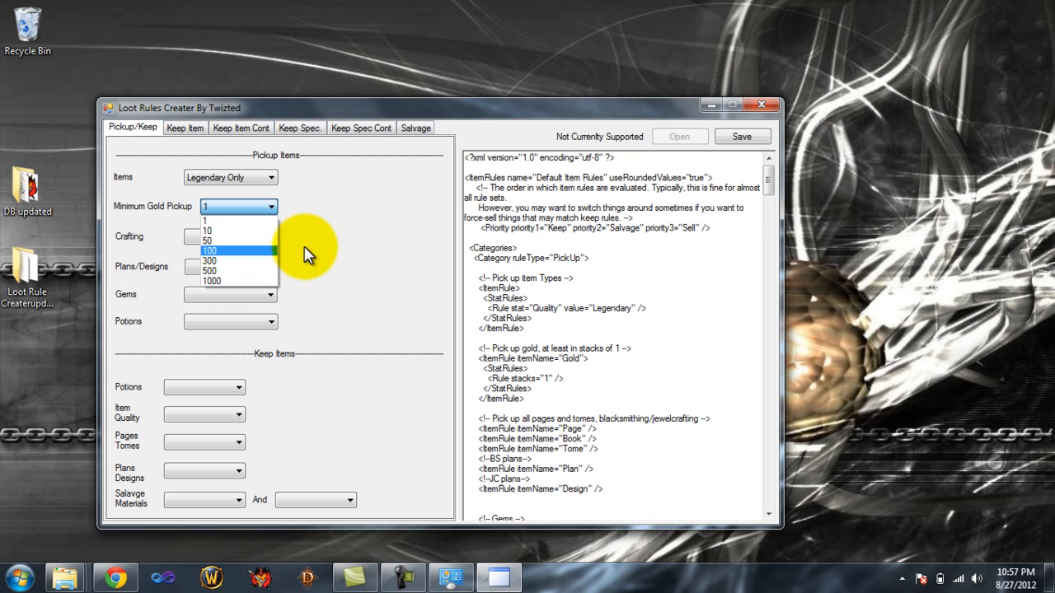
{"action": "left_click", "coordinate": [362, 232]}
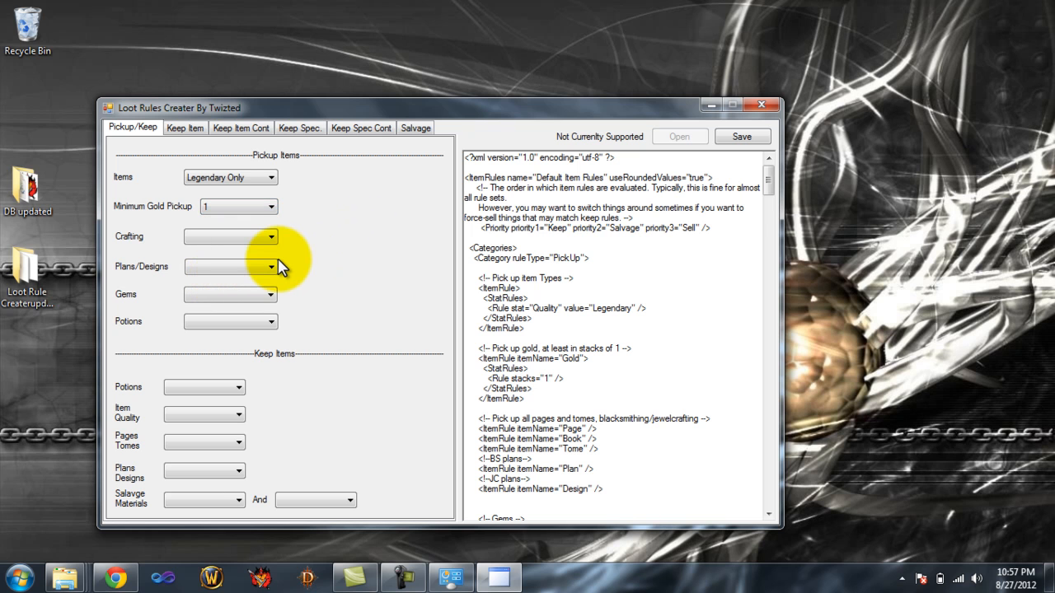
{"action": "left_click", "coordinate": [233, 207]}
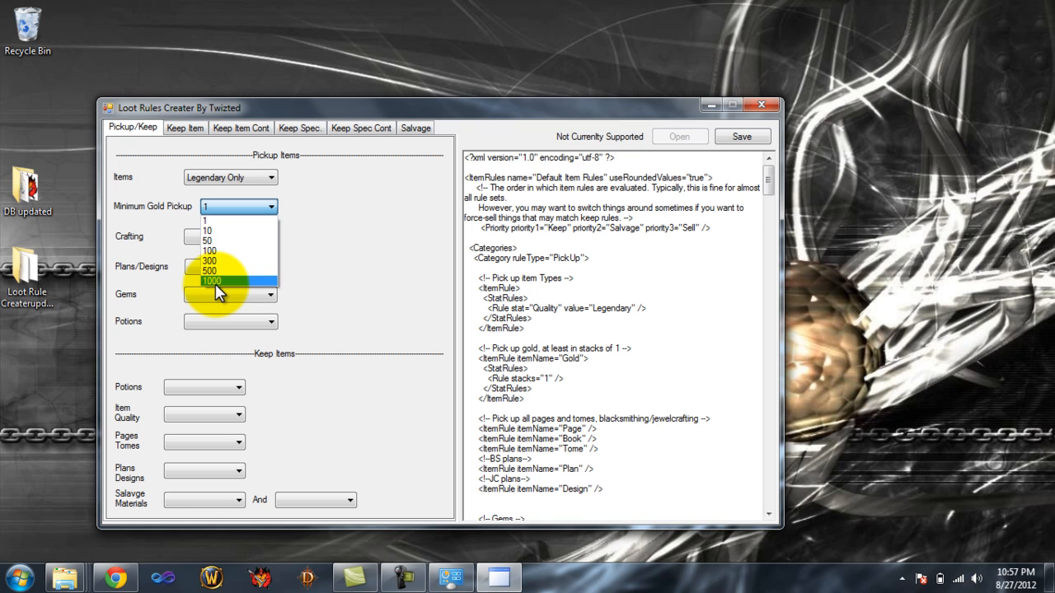
{"action": "left_click", "coordinate": [297, 270]}
Try pickup Crafting at All and None, and highlight the blank lines above the BS plans rule.
{"action": "left_click", "coordinate": [204, 237]}
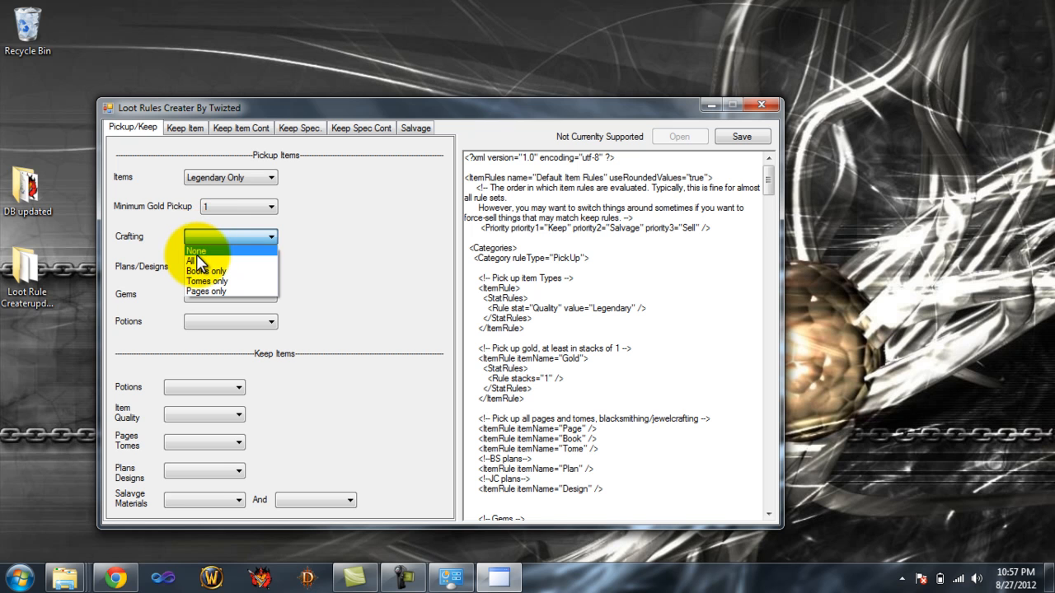
{"action": "left_click", "coordinate": [201, 261]}
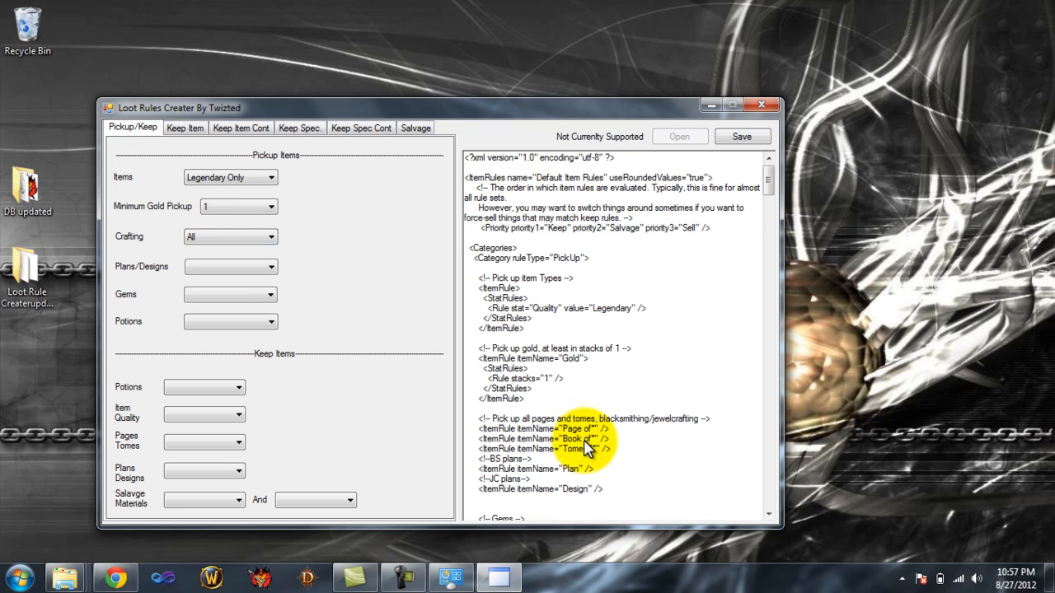
{"action": "left_click", "coordinate": [224, 237]}
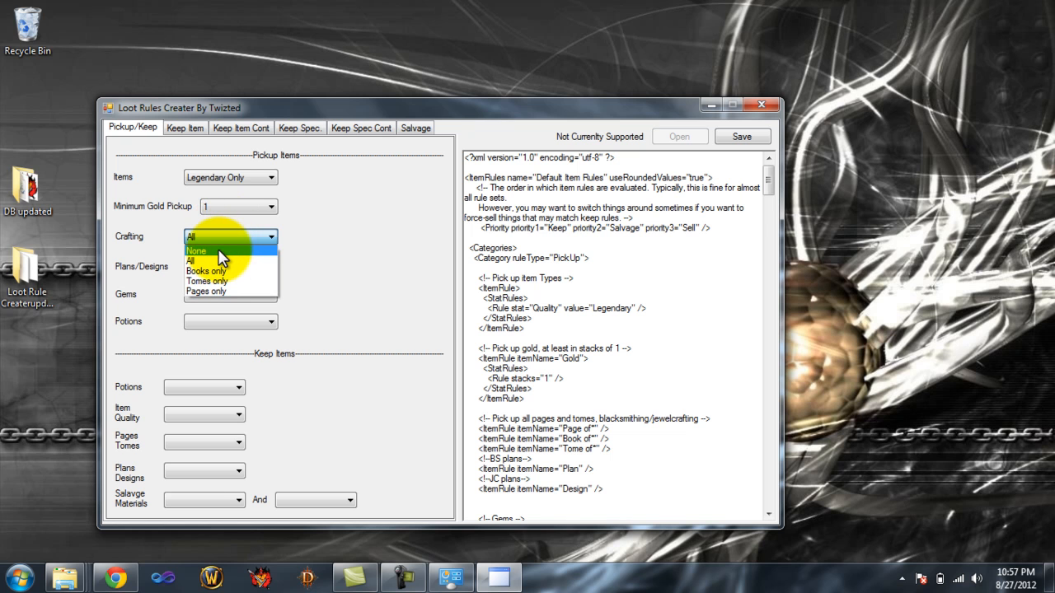
{"action": "left_click", "coordinate": [219, 251]}
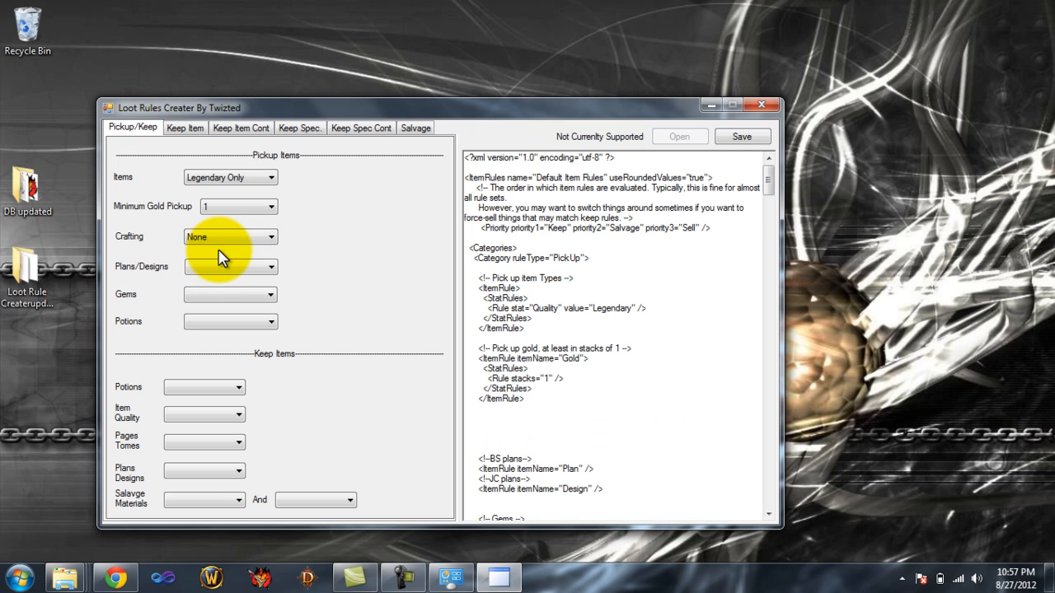
{"action": "left_click_drag", "start_coordinate": [499, 451], "coordinate": [485, 415]}
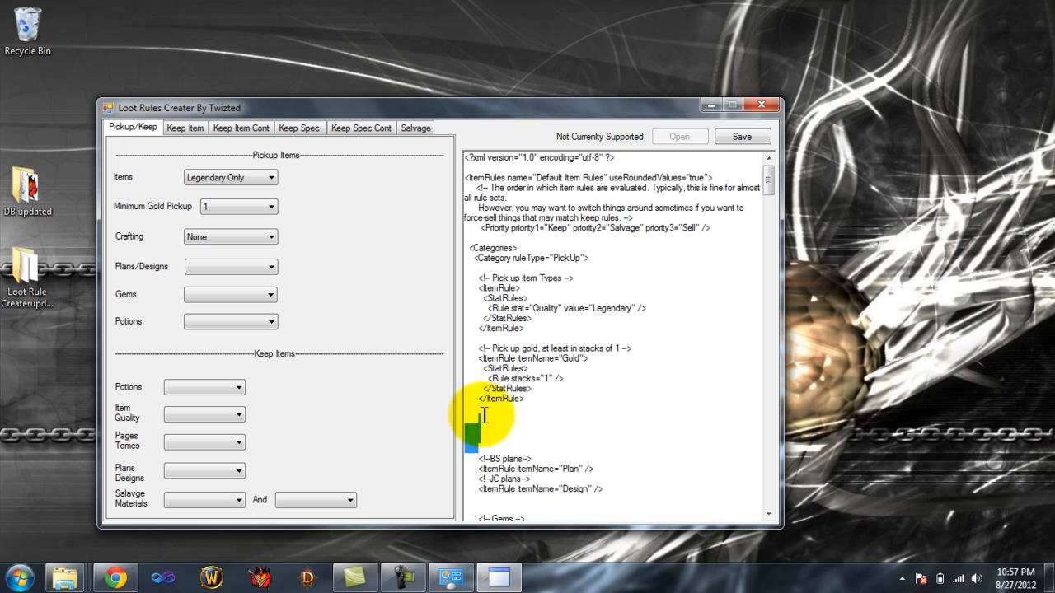
{"action": "left_click", "coordinate": [594, 420]}
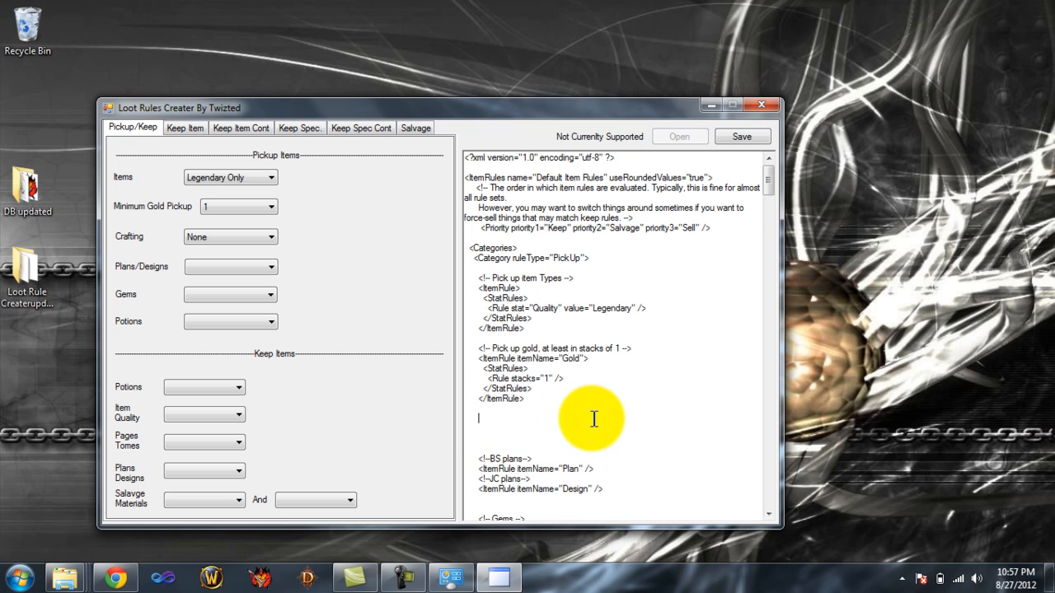
{"action": "left_click_drag", "start_coordinate": [523, 448], "coordinate": [551, 398]}
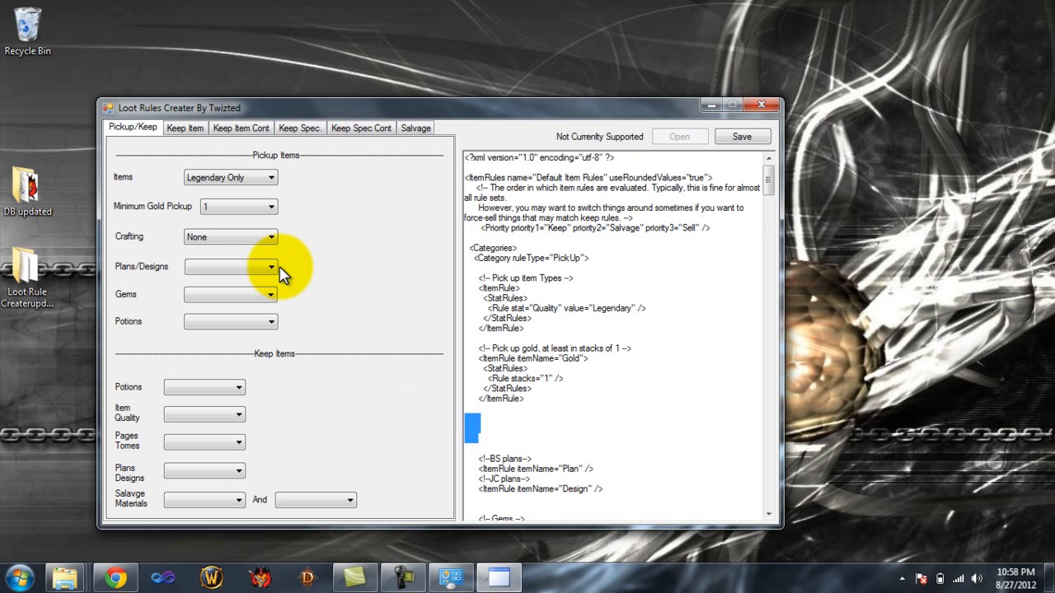
Set pickup Plans/Designs to All after trying None, and set Crafting to Tomes only.
{"action": "left_click", "coordinate": [250, 268]}
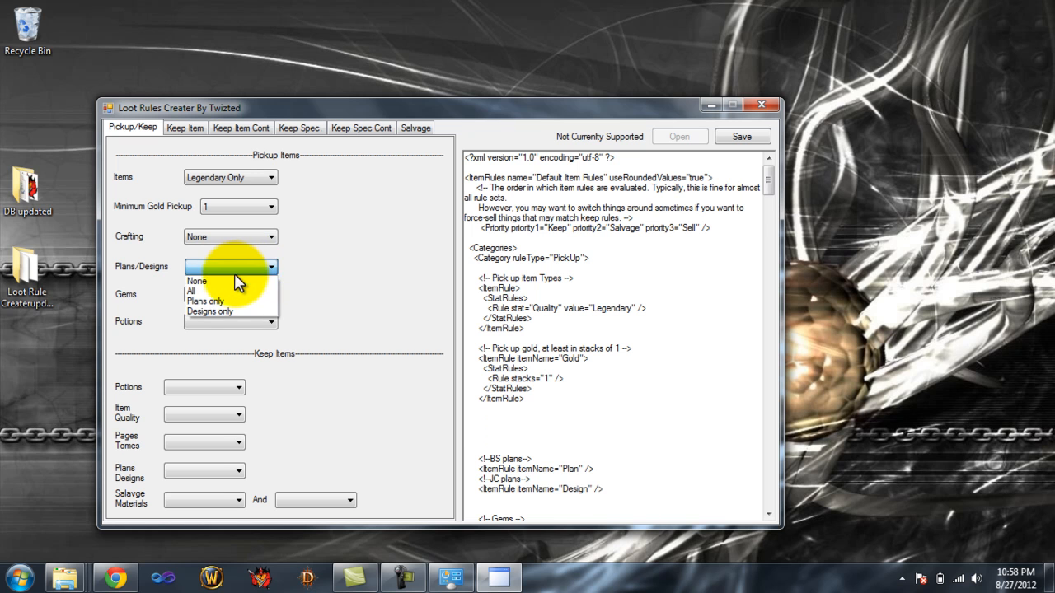
{"action": "left_click", "coordinate": [235, 281]}
{"action": "left_click", "coordinate": [234, 272]}
{"action": "left_click", "coordinate": [233, 270]}
{"action": "left_click", "coordinate": [232, 273]}
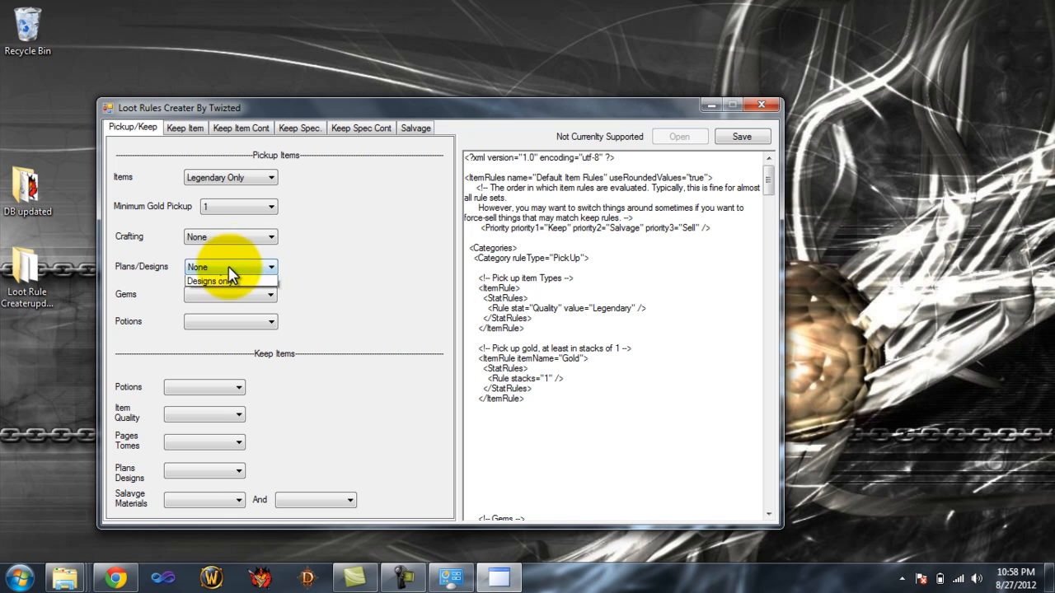
{"action": "left_click", "coordinate": [211, 287]}
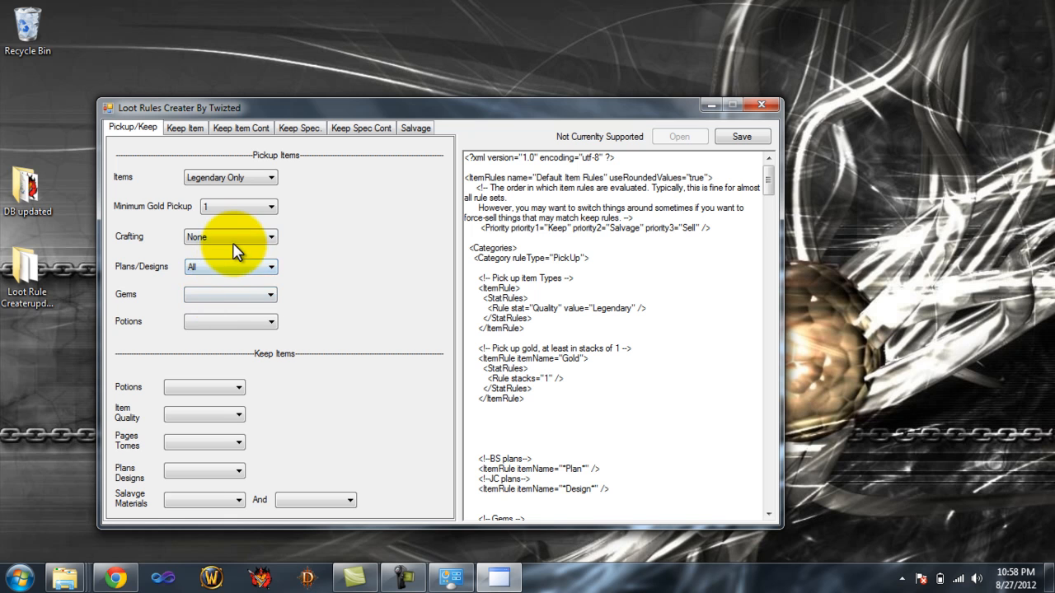
{"action": "left_click", "coordinate": [233, 242]}
{"action": "left_click", "coordinate": [225, 280]}
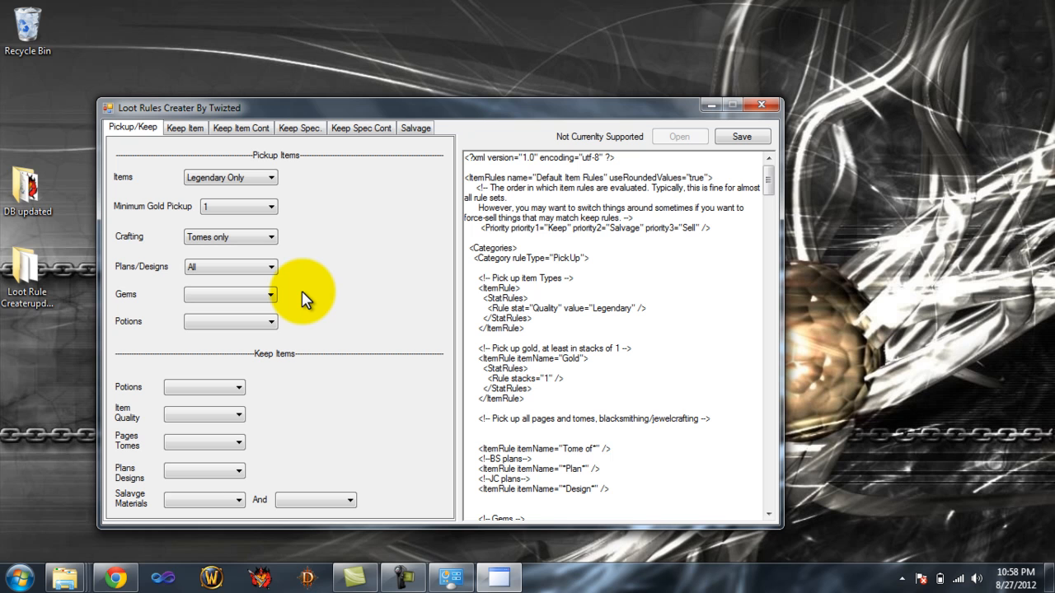
Set pickup Gems to All after trying Flawless Square, and set pickup Potions to Mythic only.
{"action": "left_click", "coordinate": [199, 294]}
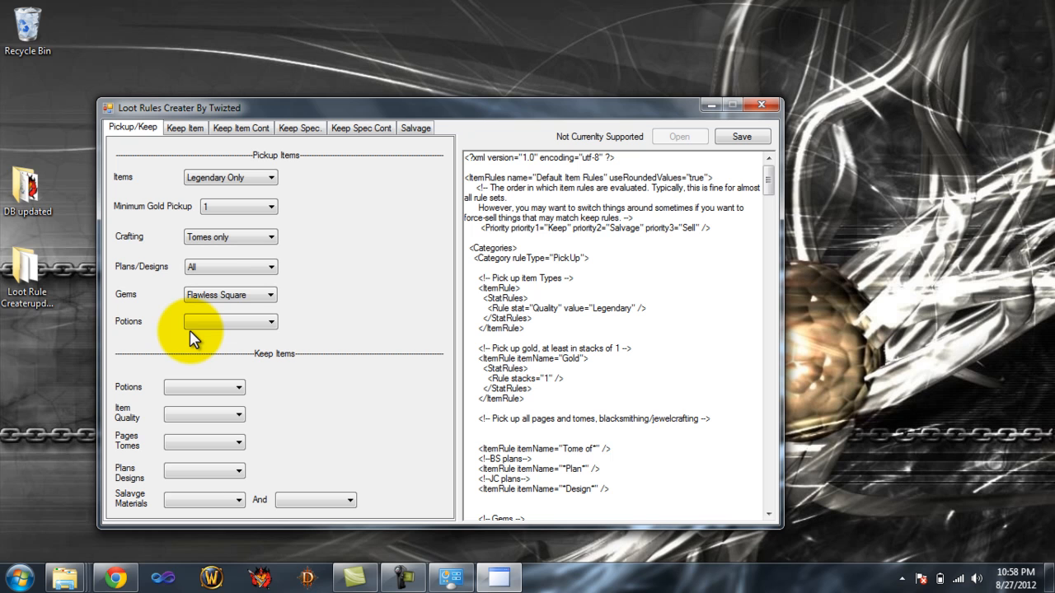
{"action": "left_click", "coordinate": [219, 295]}
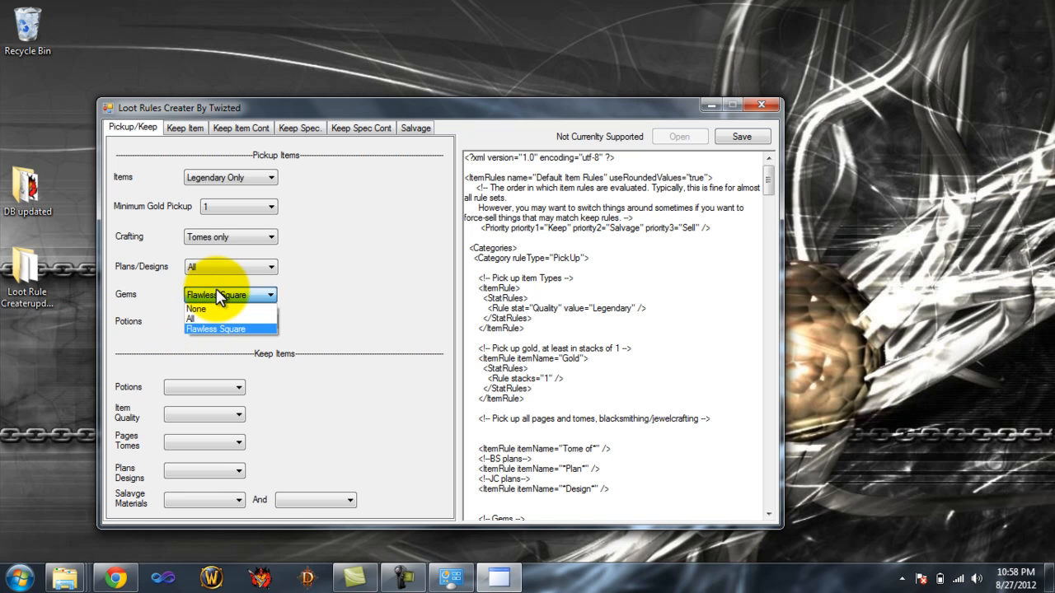
{"action": "left_click", "coordinate": [203, 319]}
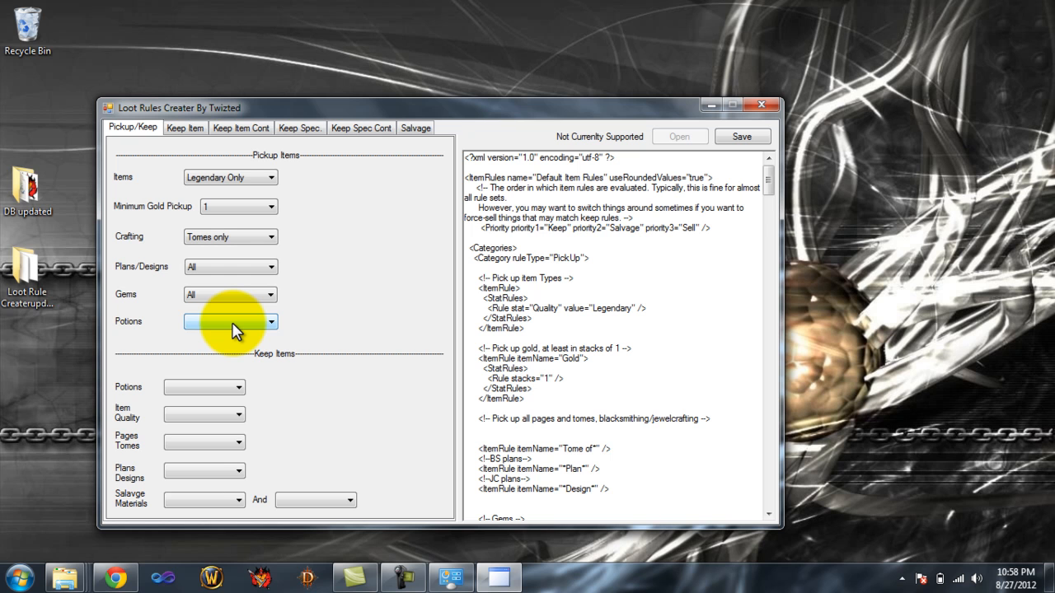
{"action": "left_click", "coordinate": [233, 330]}
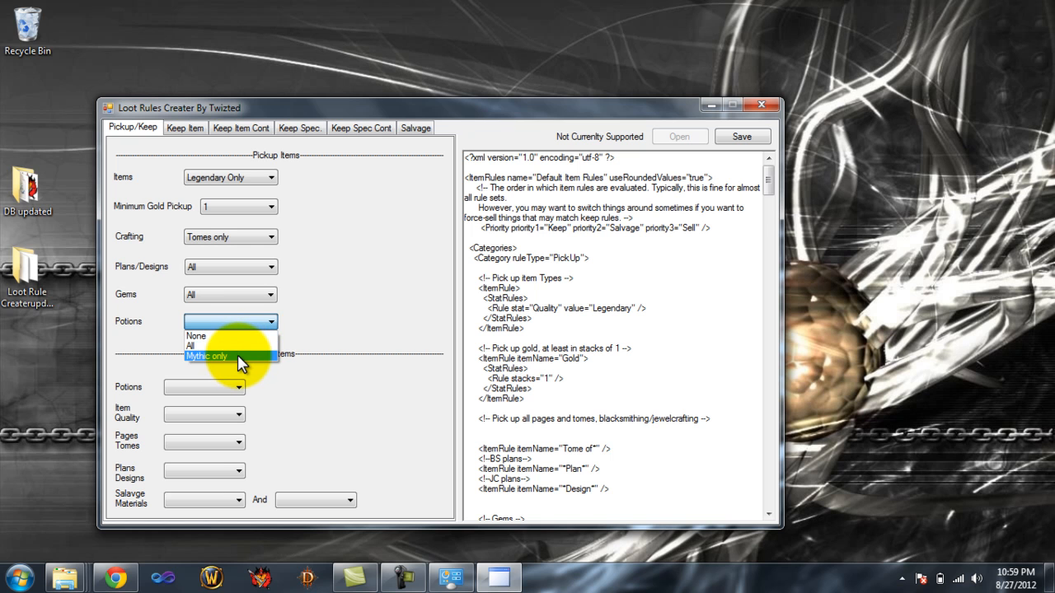
{"action": "left_click", "coordinate": [205, 360]}
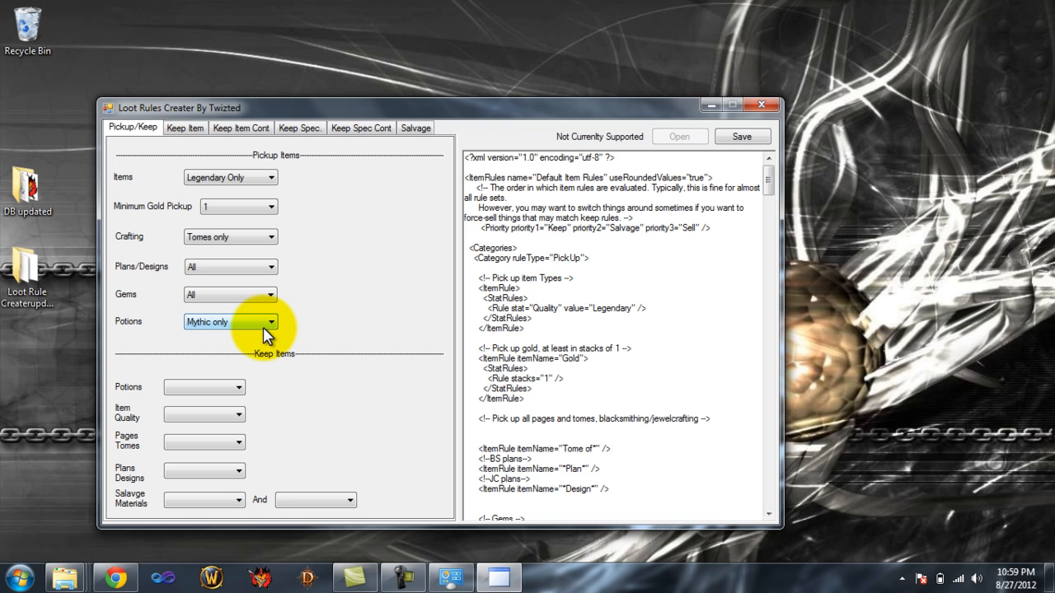
Set keep Potions to Mythic Only.
{"action": "left_click_drag", "start_coordinate": [768, 176], "coordinate": [758, 216]}
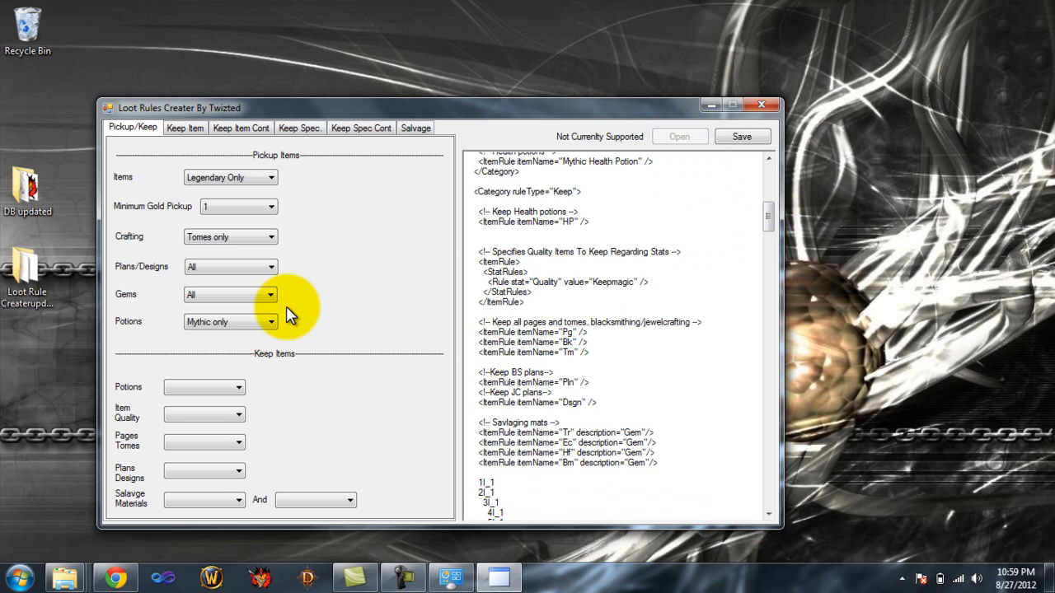
{"action": "left_click", "coordinate": [223, 389]}
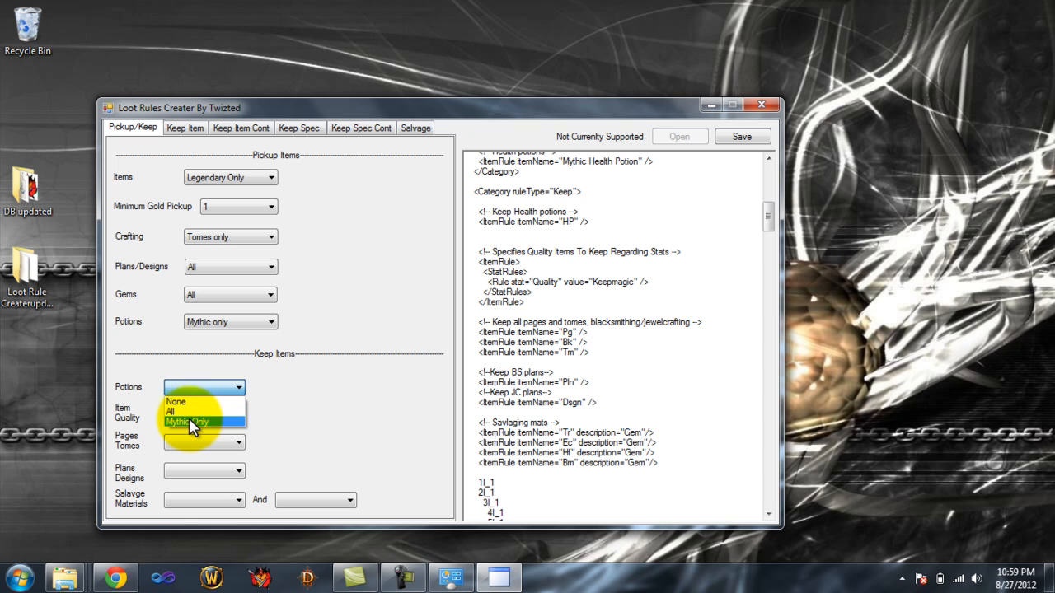
{"action": "left_click", "coordinate": [188, 418]}
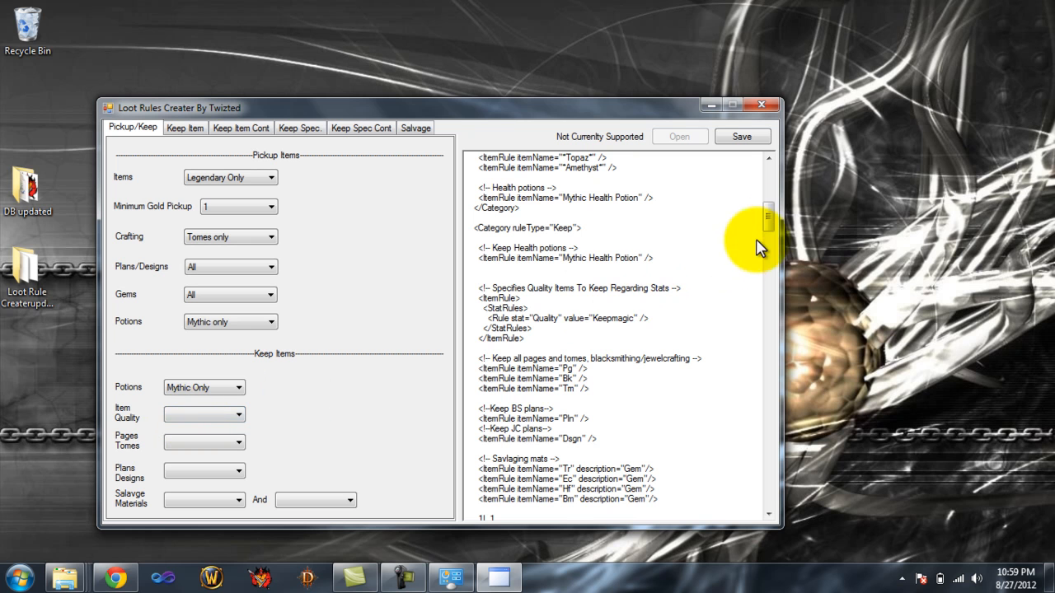
Examine the rule priority order near the start of the generated XML, highlighting its Keep and Salvage entries.
{"action": "scroll", "coordinate": [767, 214], "scroll_direction": "up", "scroll_amount": 3}
{"action": "left_click_drag", "start_coordinate": [767, 215], "coordinate": [766, 189]}
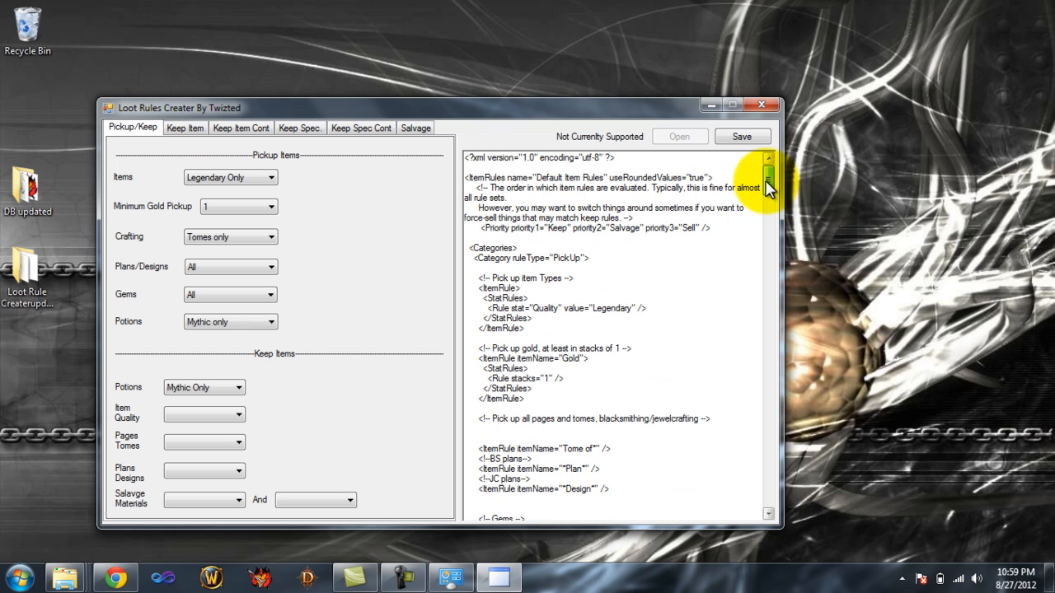
{"action": "left_click_drag", "start_coordinate": [511, 227], "coordinate": [610, 237]}
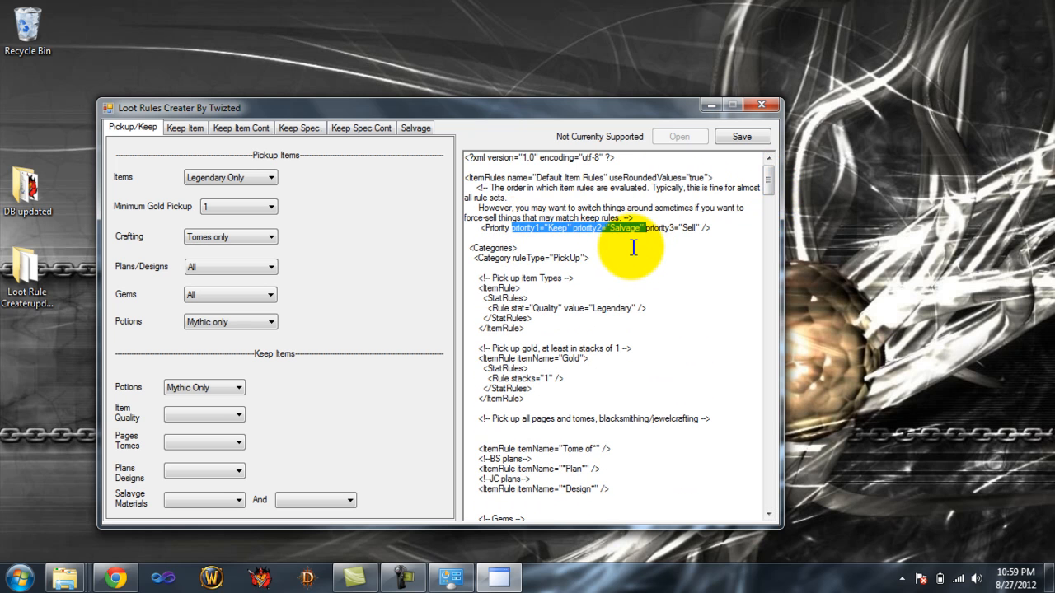
{"action": "left_click", "coordinate": [633, 248]}
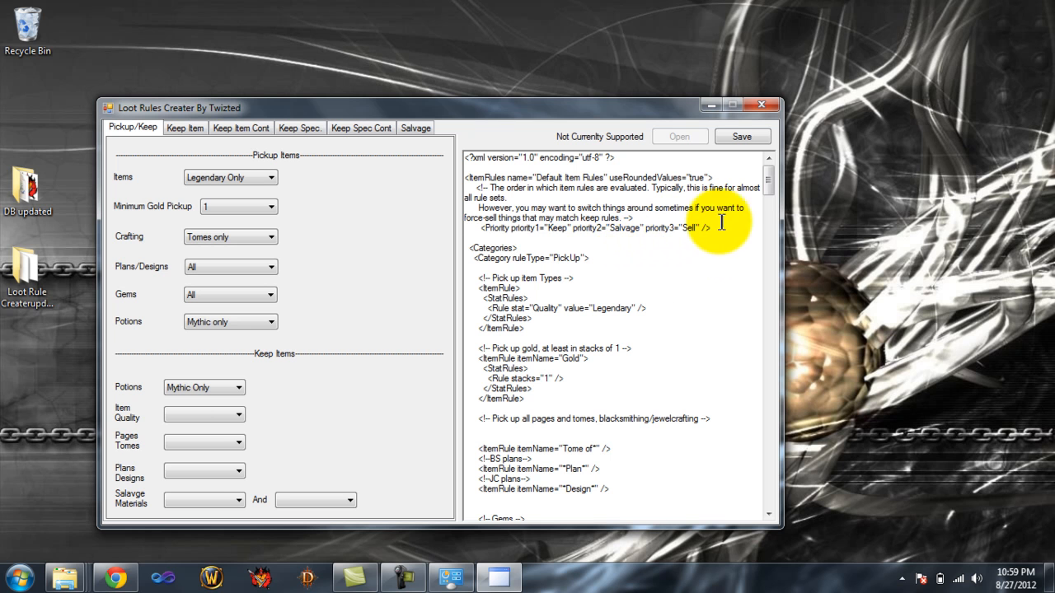
{"action": "mouse_move", "coordinate": [767, 180]}
{"action": "left_mouse_down"}
{"action": "mouse_move", "coordinate": [764, 243]}
{"action": "mouse_move", "coordinate": [763, 217]}
{"action": "left_mouse_up"}
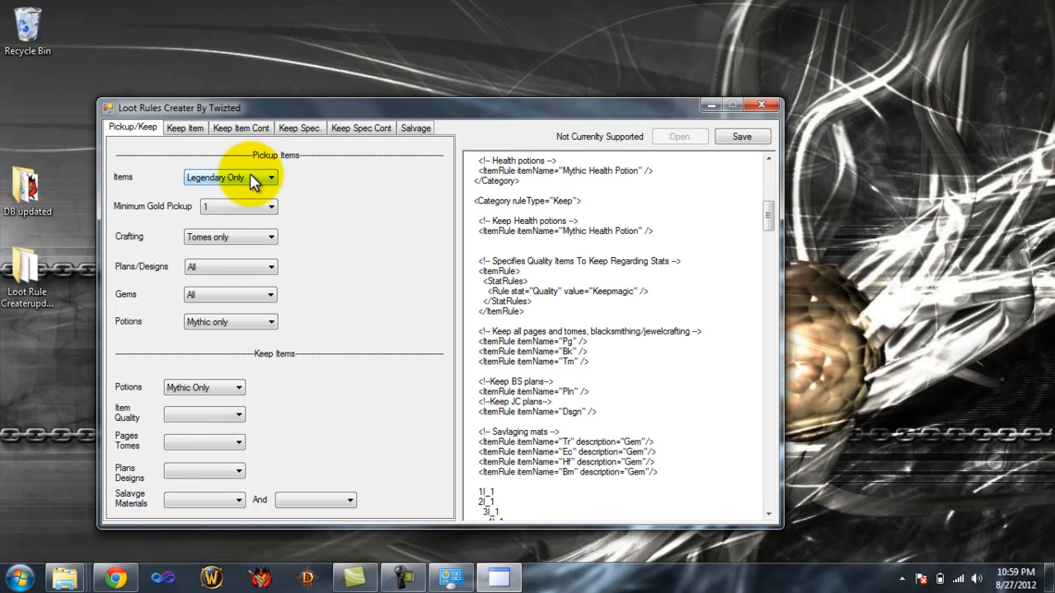
Set pickup Items to All, and set keep Item Quality to Legendary Only after trying Blue an Above.
{"action": "left_click", "coordinate": [207, 421]}
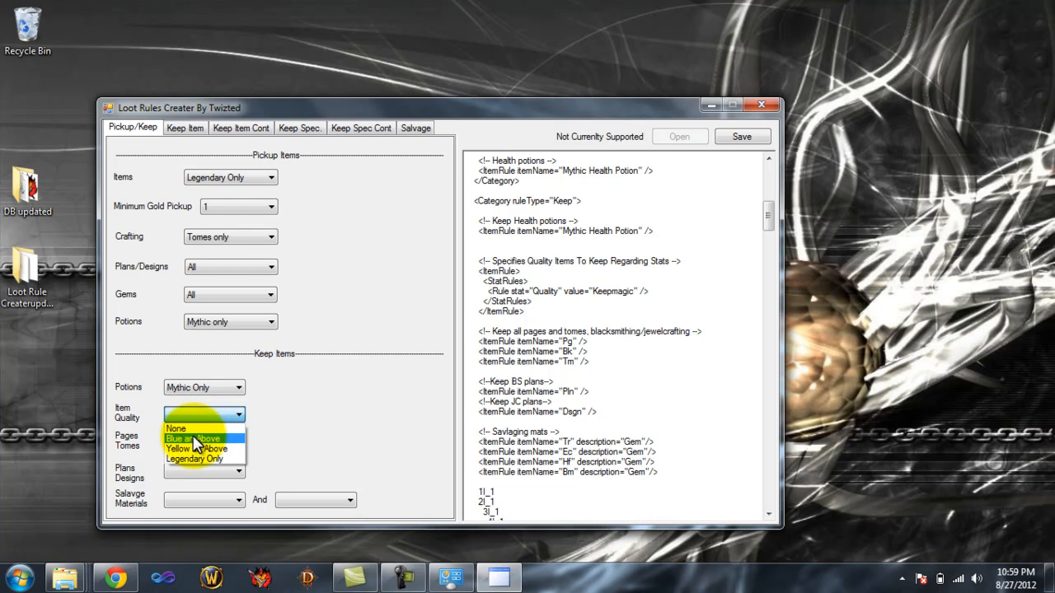
{"action": "left_click", "coordinate": [194, 438]}
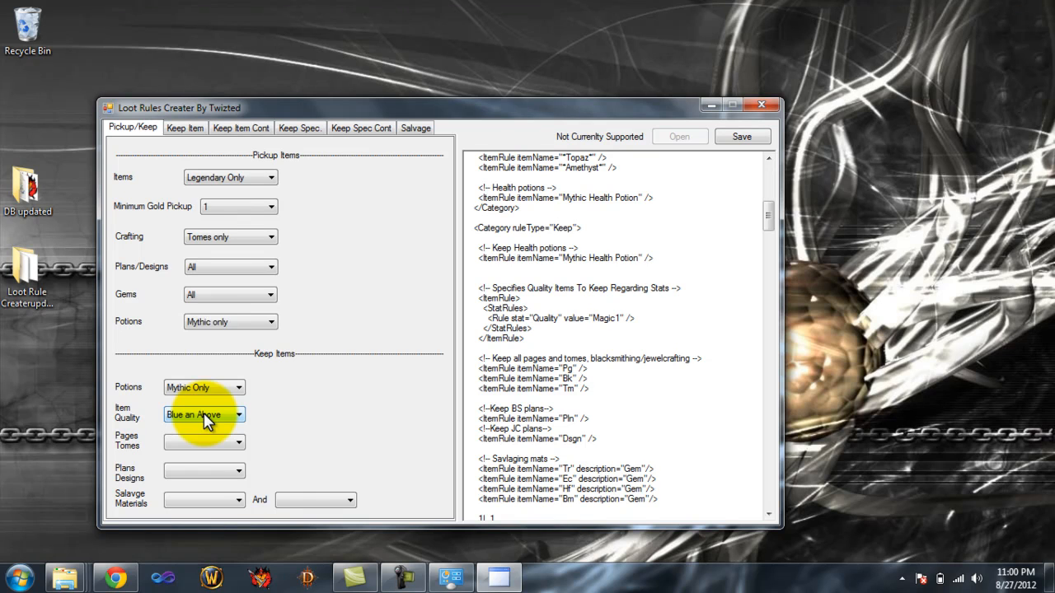
{"action": "left_click", "coordinate": [223, 177]}
{"action": "left_click", "coordinate": [208, 188]}
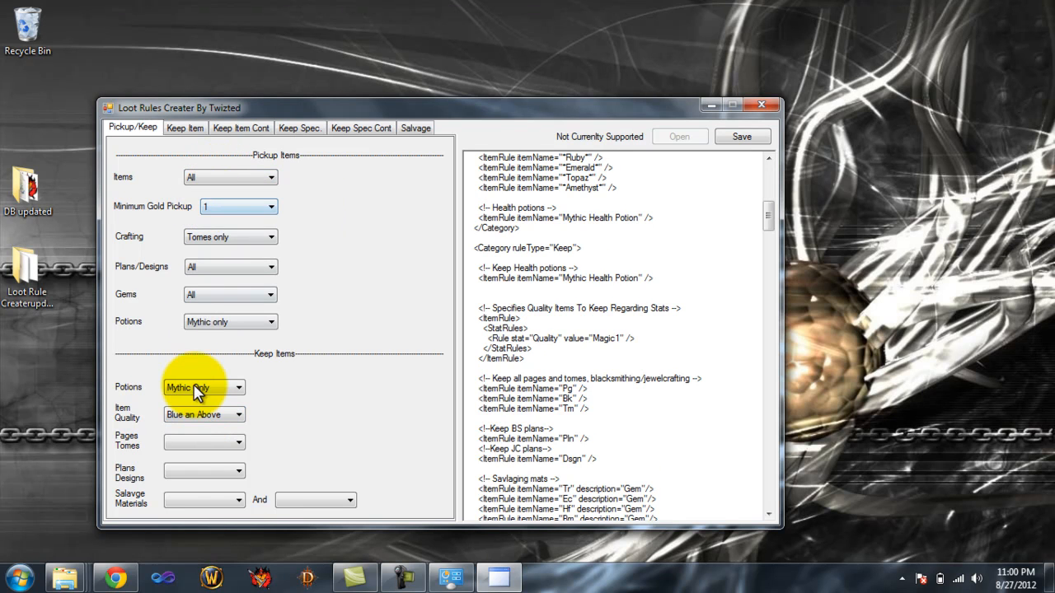
{"action": "left_click", "coordinate": [194, 416]}
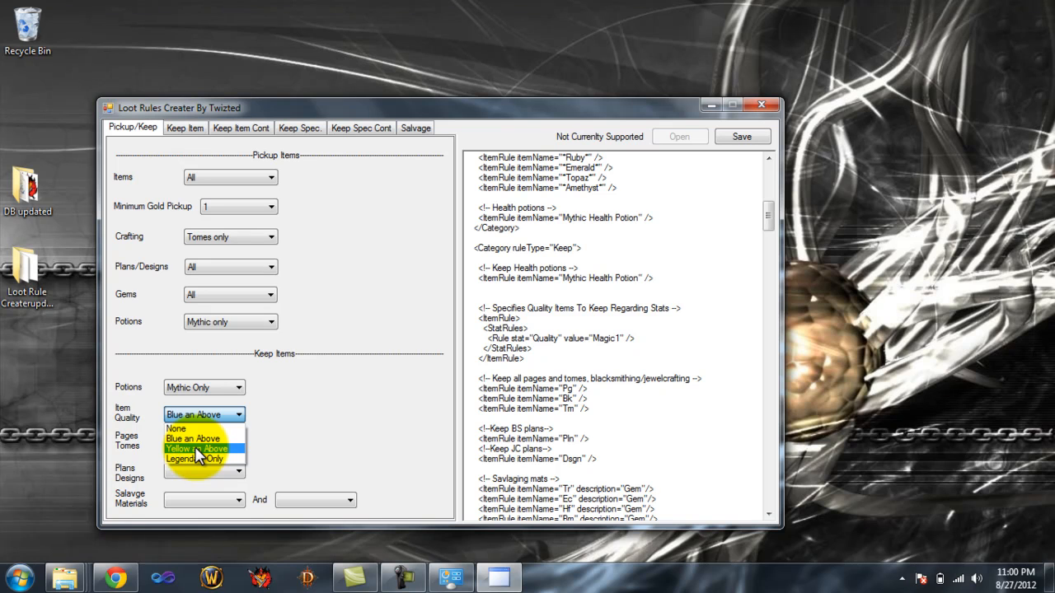
{"action": "left_click", "coordinate": [196, 458]}
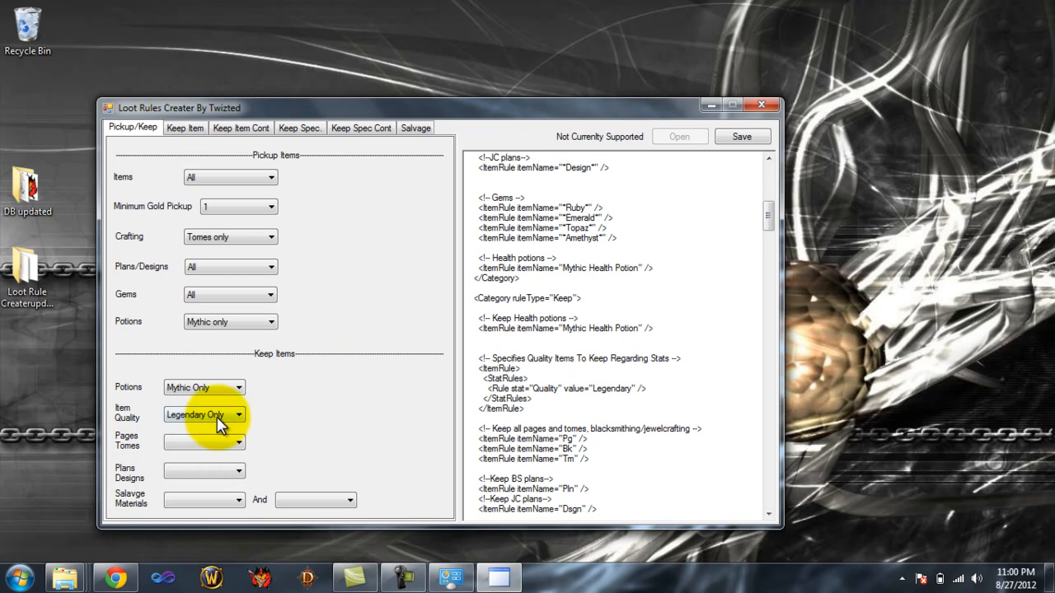
Set keep Pages/Tomes to All and keep Plans/Designs to None.
{"action": "left_click", "coordinate": [208, 445]}
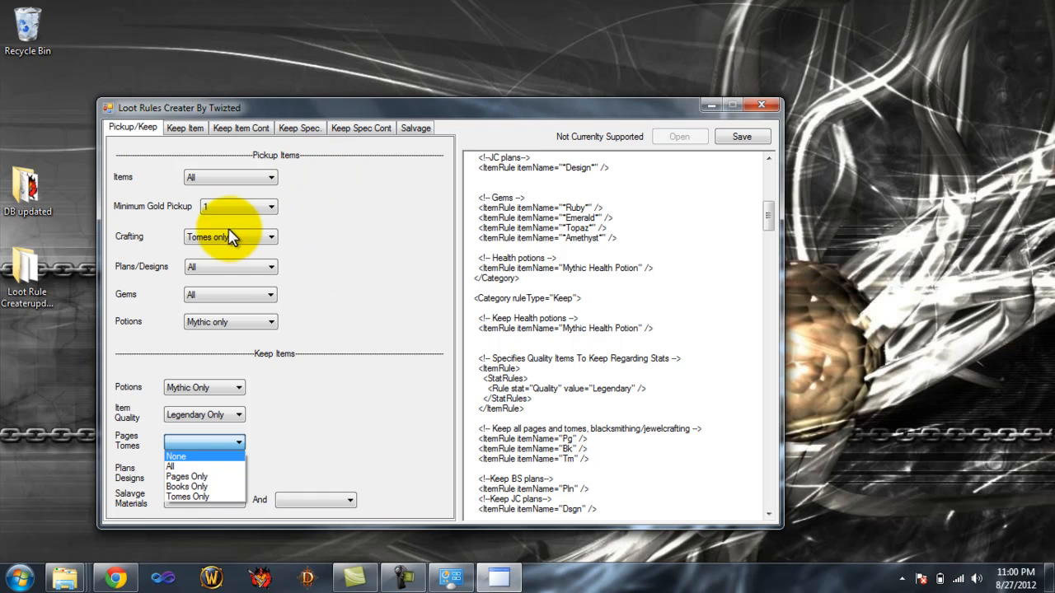
{"action": "left_click", "coordinate": [182, 466]}
{"action": "left_click", "coordinate": [186, 470]}
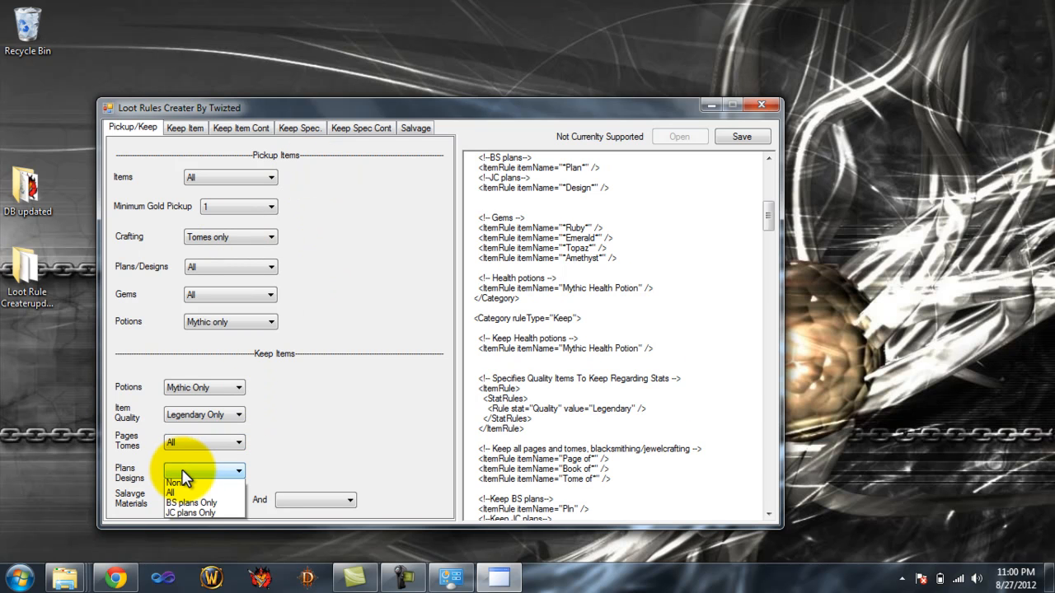
{"action": "left_click", "coordinate": [182, 483]}
Set the kept salvage materials to Brimstone Only and Tear Only, after trying All for the first choice.
{"action": "left_click", "coordinate": [180, 500]}
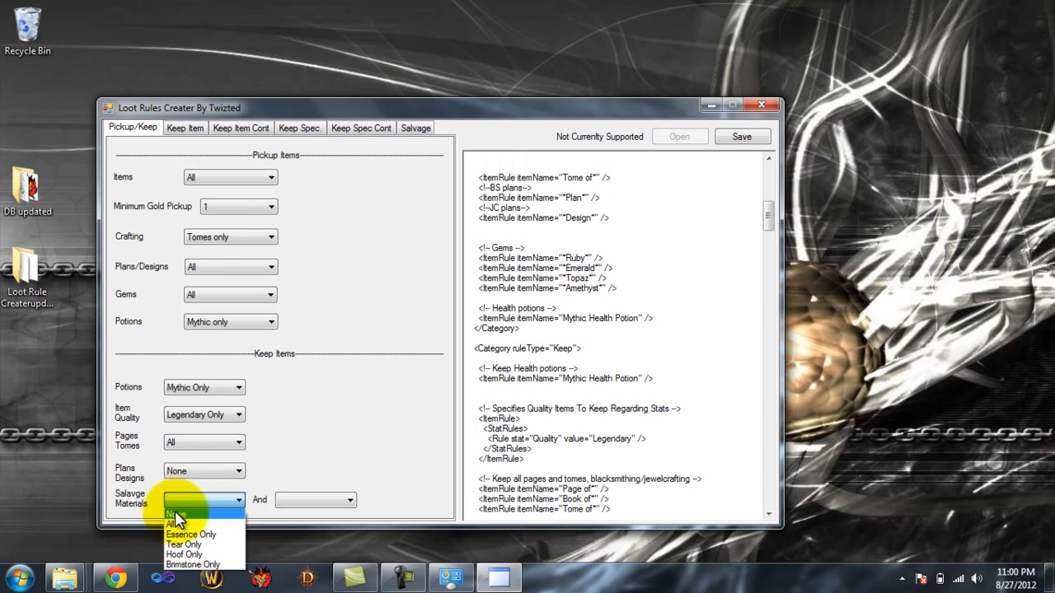
{"action": "left_click", "coordinate": [395, 429]}
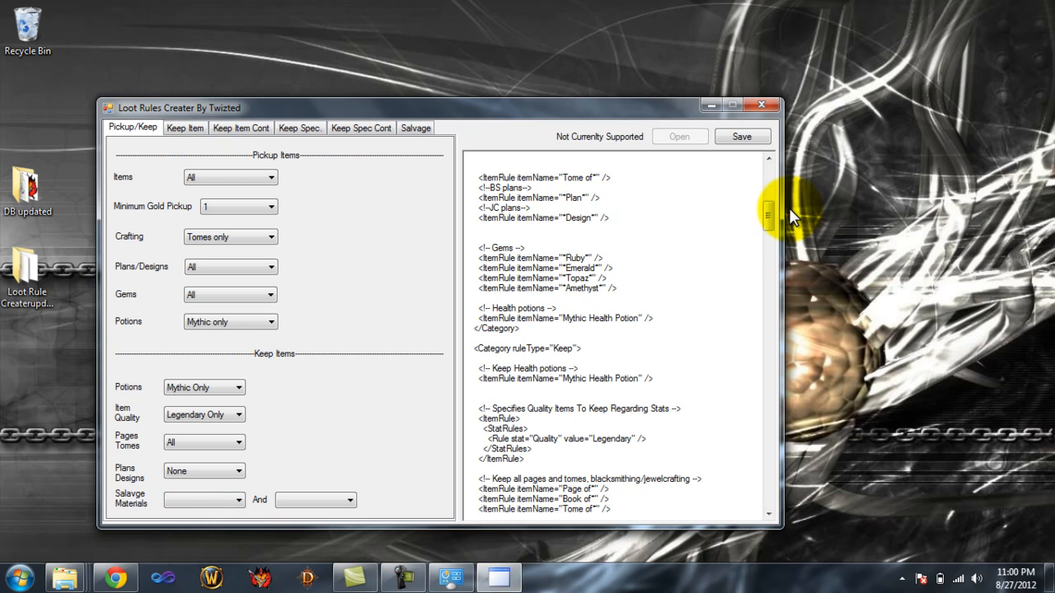
{"action": "left_click_drag", "start_coordinate": [770, 223], "coordinate": [768, 236]}
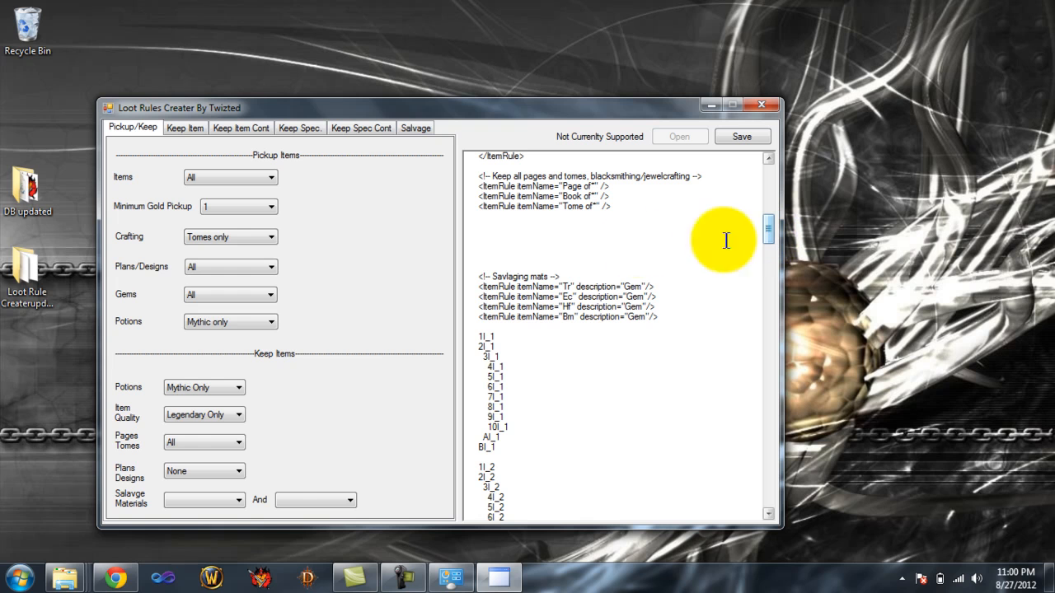
{"action": "left_click", "coordinate": [221, 511]}
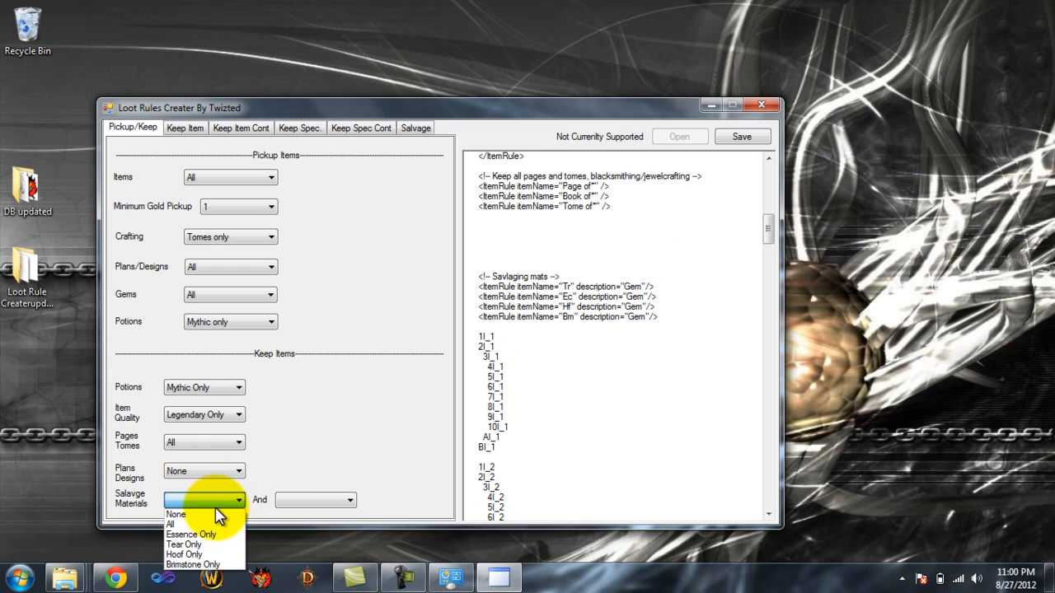
{"action": "left_click", "coordinate": [202, 516]}
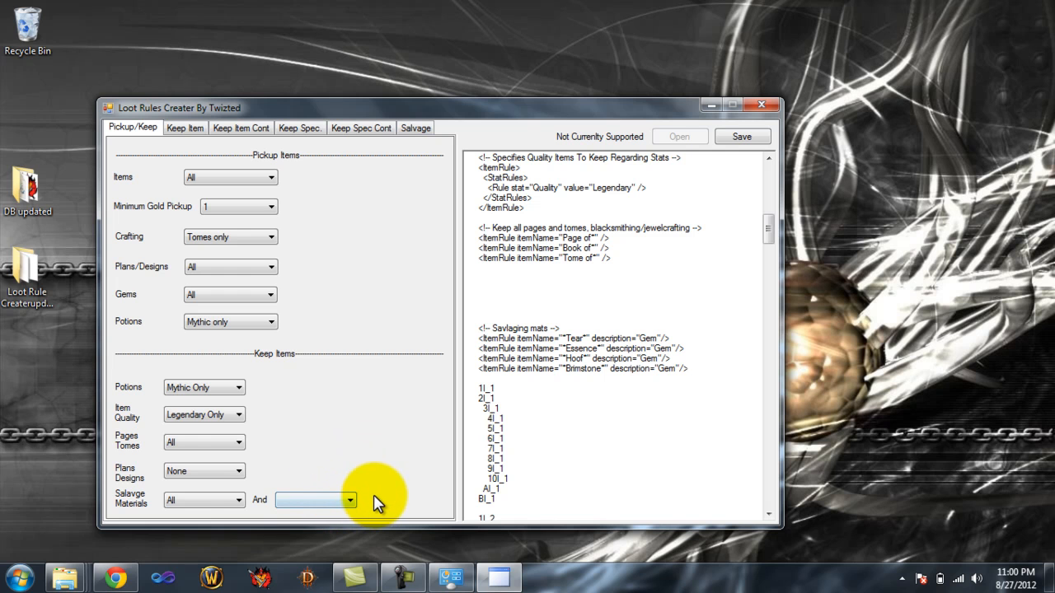
{"action": "left_click", "coordinate": [219, 500]}
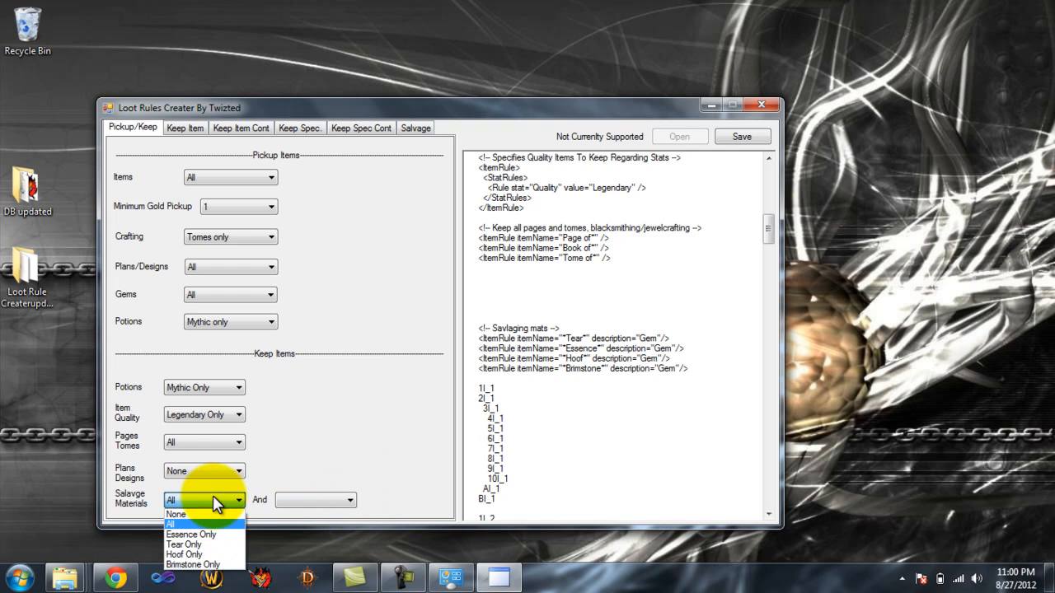
{"action": "left_click", "coordinate": [187, 564]}
{"action": "left_click", "coordinate": [282, 502]}
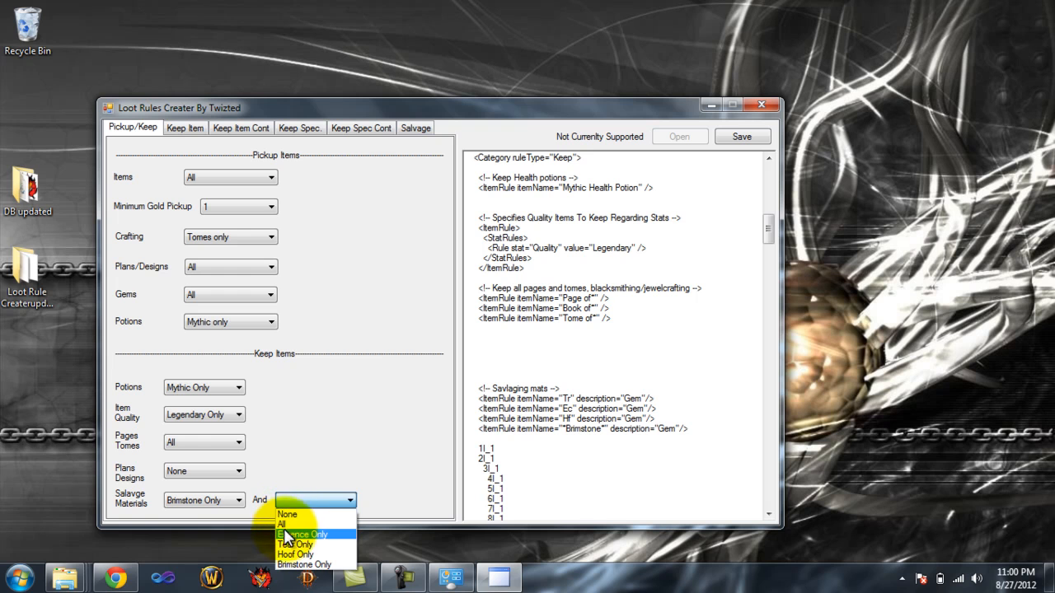
{"action": "left_click", "coordinate": [289, 544]}
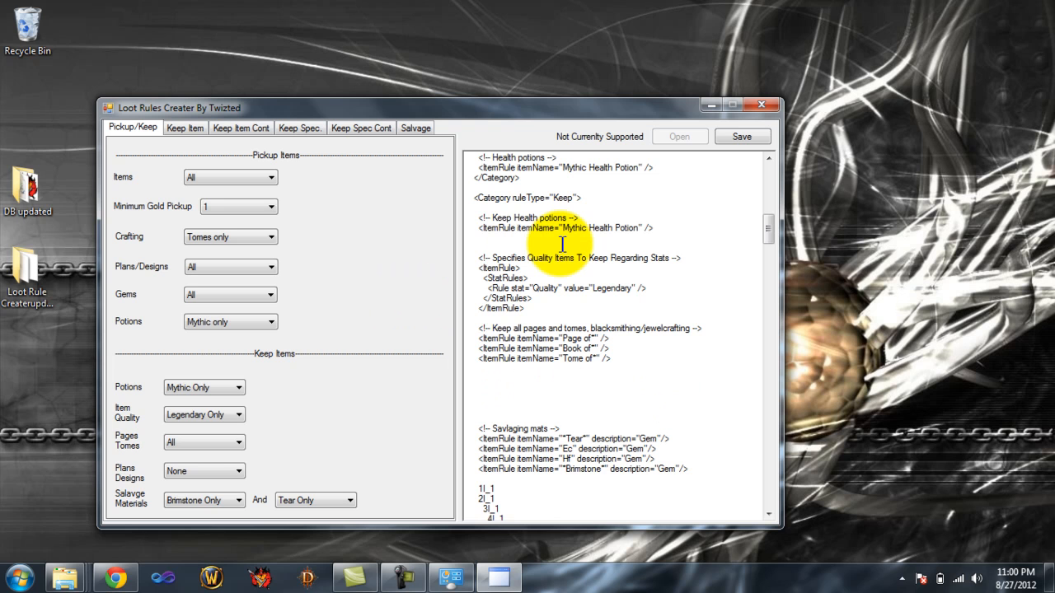
Go to the Keep Item settings, set Keep Item 1 to Use, and check the generated rules.
{"action": "left_click", "coordinate": [181, 130]}
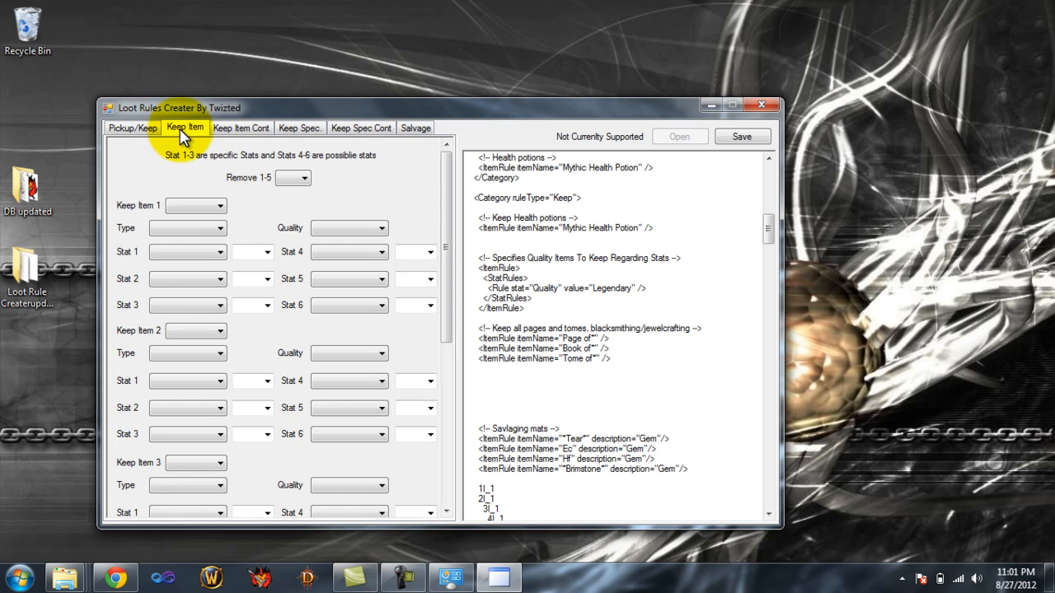
{"action": "left_click", "coordinate": [137, 132]}
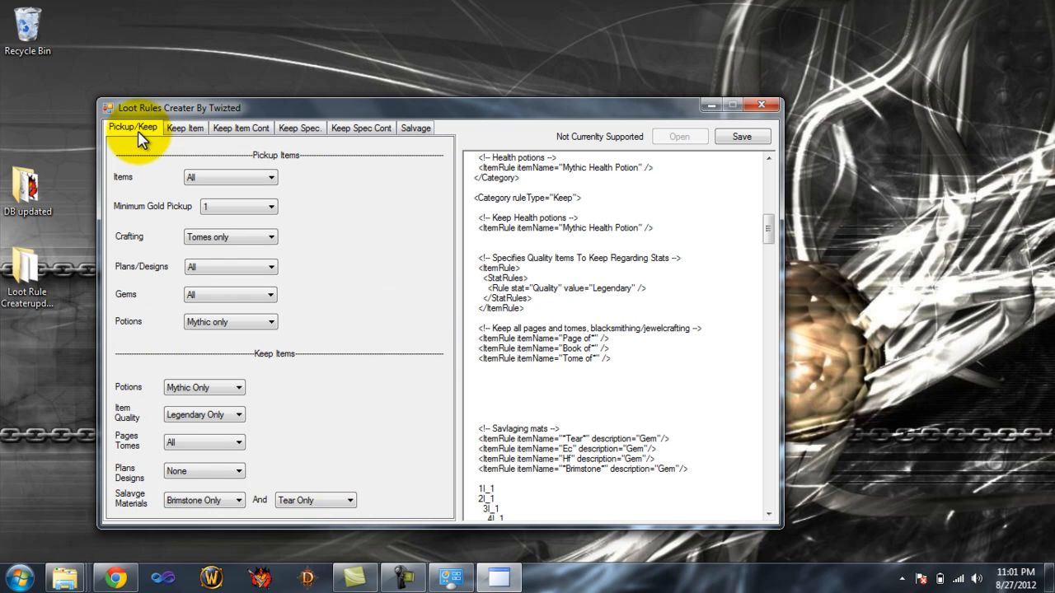
{"action": "left_click", "coordinate": [185, 127]}
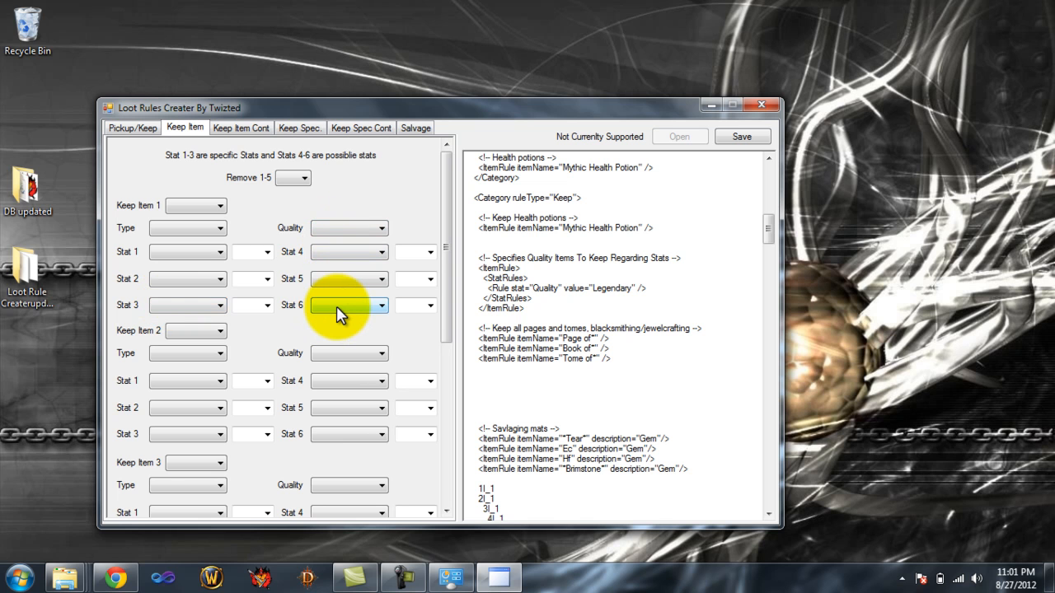
{"action": "left_click", "coordinate": [204, 215]}
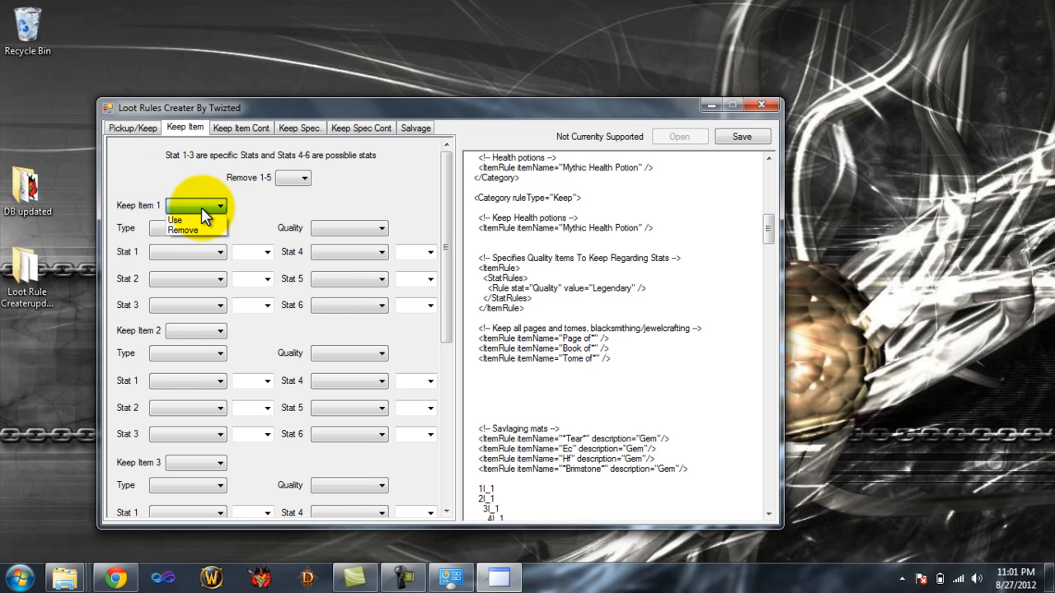
{"action": "left_click", "coordinate": [201, 219]}
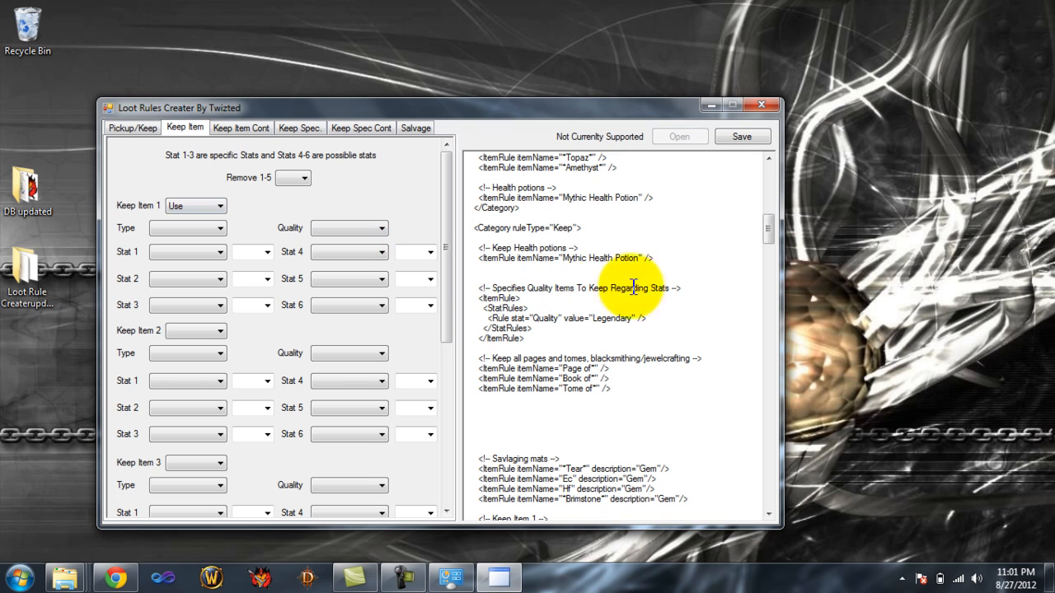
{"action": "left_click_drag", "start_coordinate": [767, 231], "coordinate": [767, 262]}
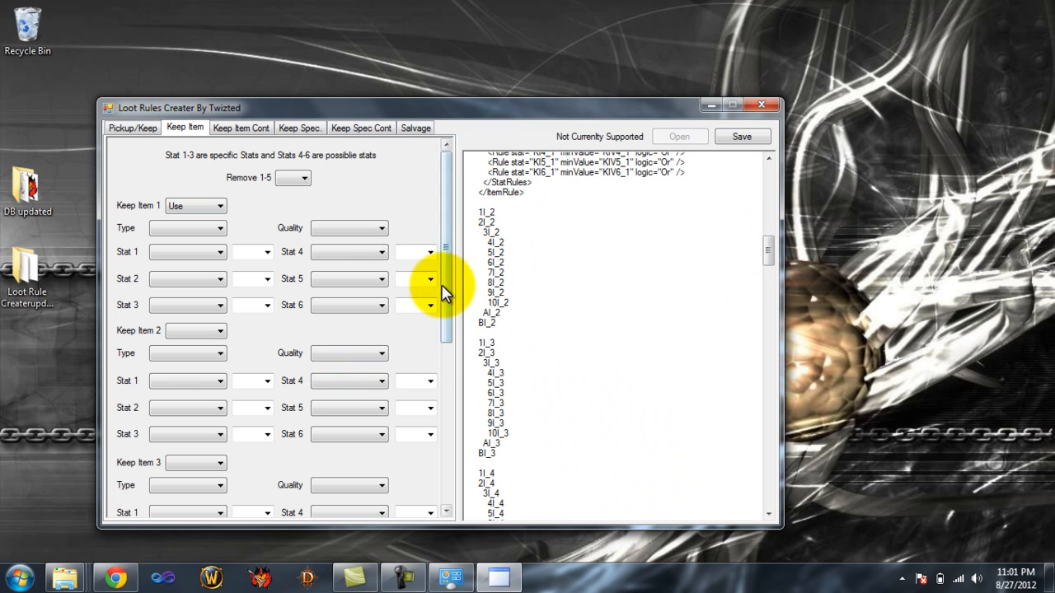
Set Keep Item 4 and Keep Item 5 to Remove.
{"action": "left_click", "coordinate": [186, 406]}
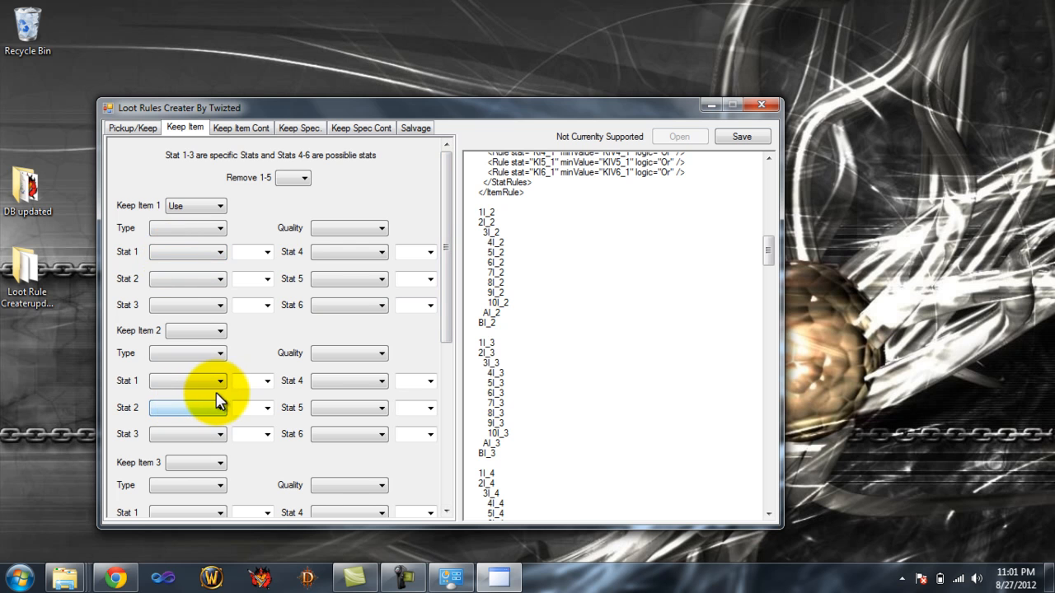
{"action": "left_click_drag", "start_coordinate": [446, 254], "coordinate": [434, 410]}
{"action": "left_click", "coordinate": [197, 288]}
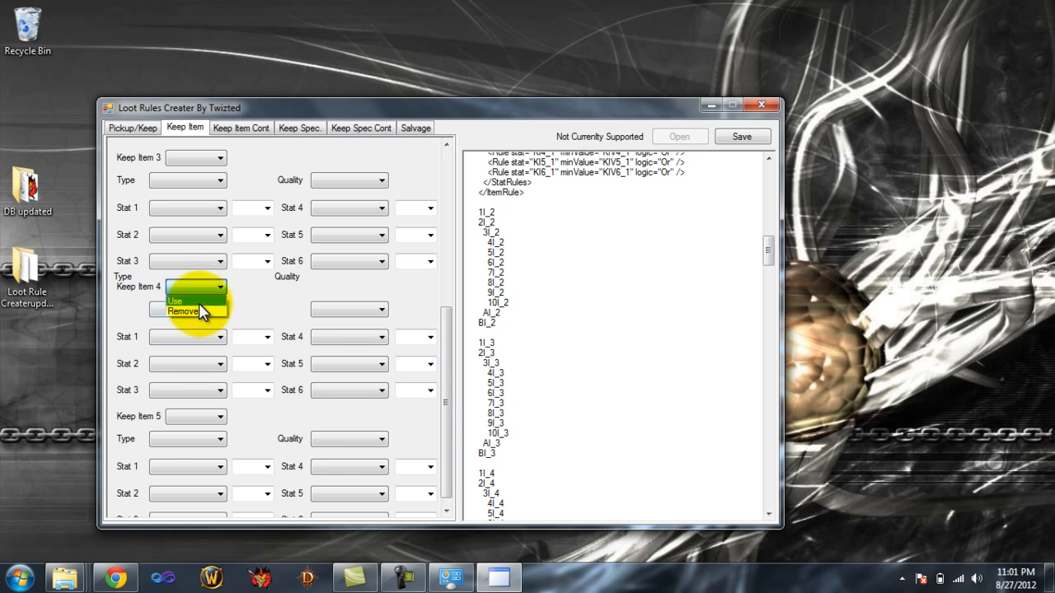
{"action": "left_click", "coordinate": [184, 417]}
{"action": "left_click", "coordinate": [182, 445]}
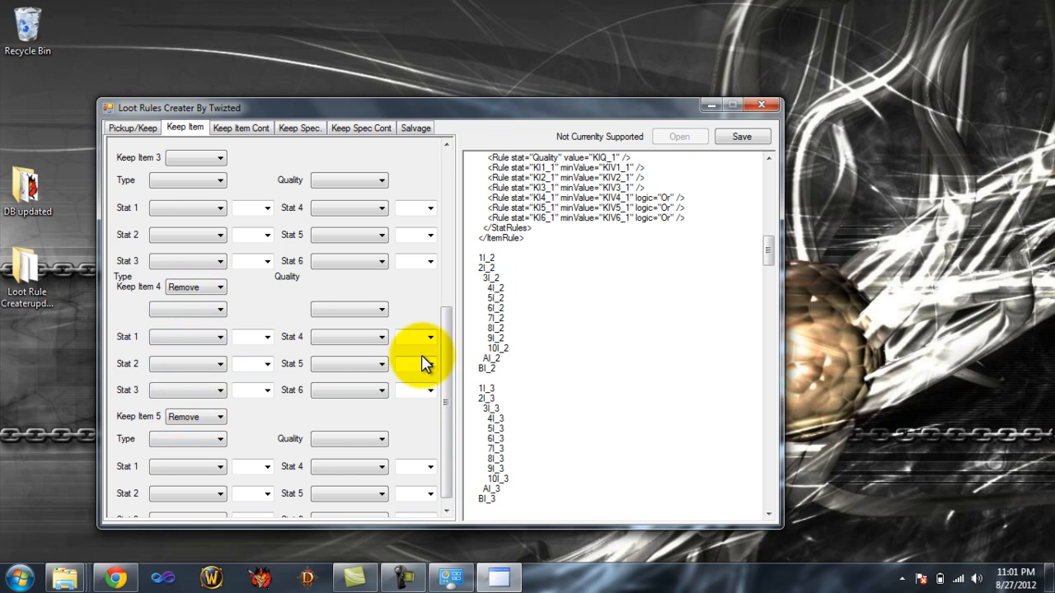
Return to Keep Item 1 and set its type to Weapon.
{"action": "left_click_drag", "start_coordinate": [452, 367], "coordinate": [461, 149]}
{"action": "left_click_drag", "start_coordinate": [766, 247], "coordinate": [767, 238]}
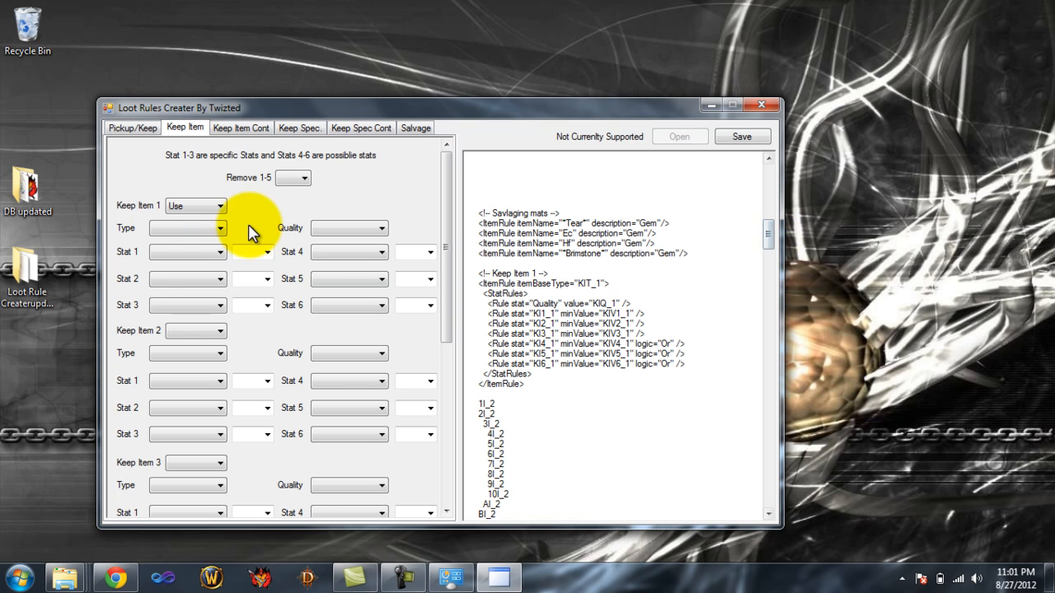
{"action": "left_click", "coordinate": [165, 253]}
{"action": "left_click", "coordinate": [174, 231]}
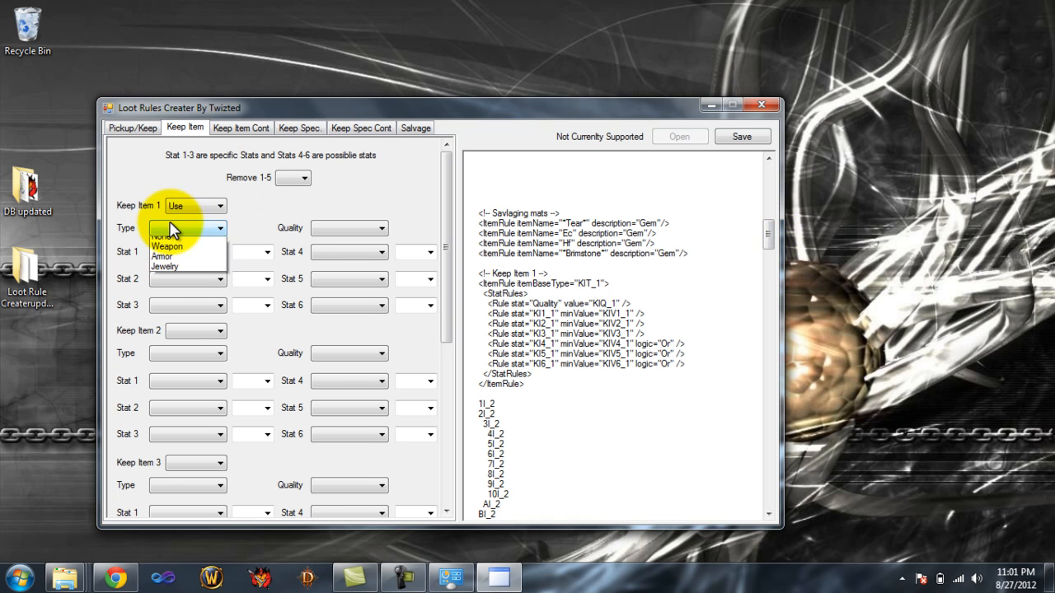
{"action": "left_click", "coordinate": [161, 244]}
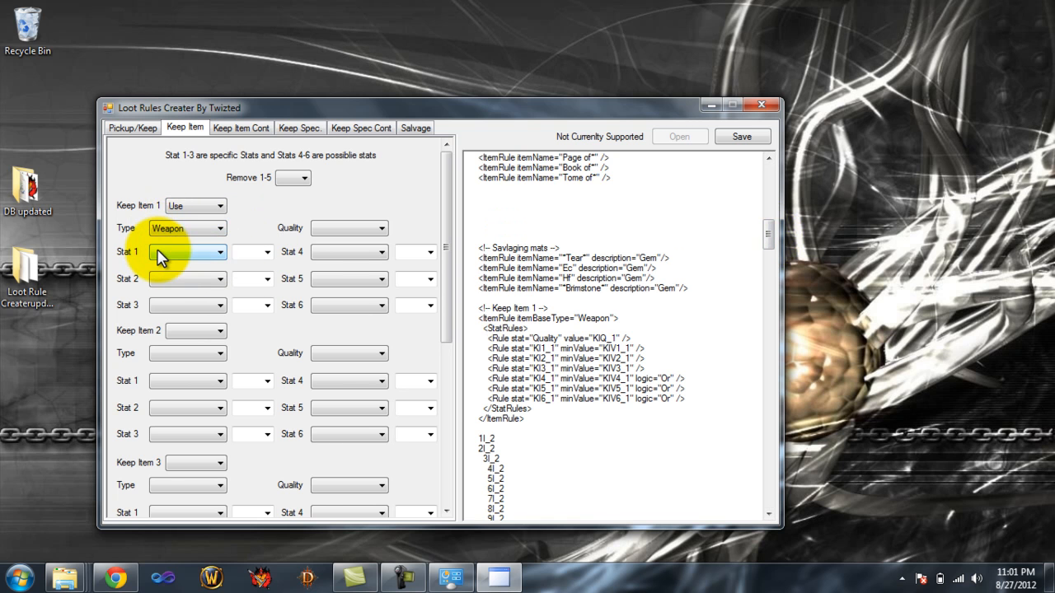
Set Stat 1 of Keep Item 1 to Sockets with a minimum value of 1.
{"action": "left_click", "coordinate": [158, 252]}
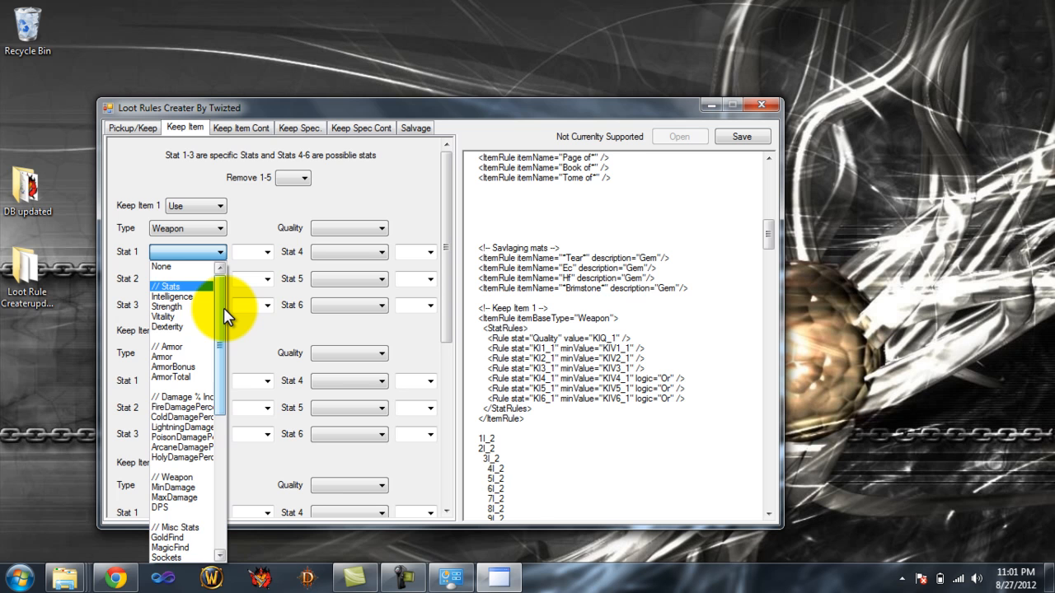
{"action": "left_click_drag", "start_coordinate": [224, 308], "coordinate": [223, 399]}
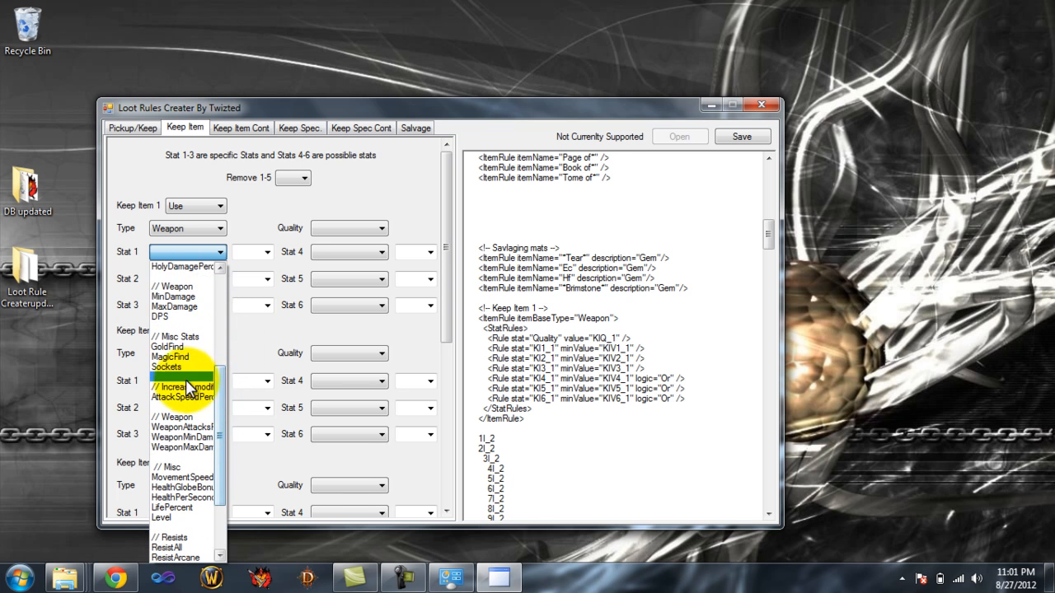
{"action": "left_click", "coordinate": [186, 378]}
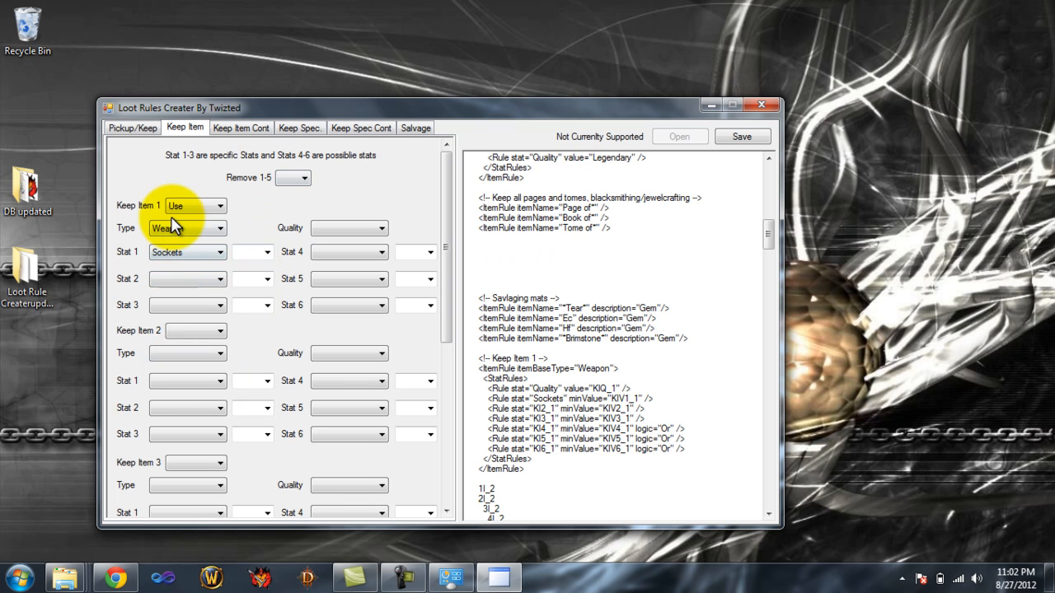
{"action": "left_click", "coordinate": [269, 254]}
{"action": "left_click", "coordinate": [257, 274]}
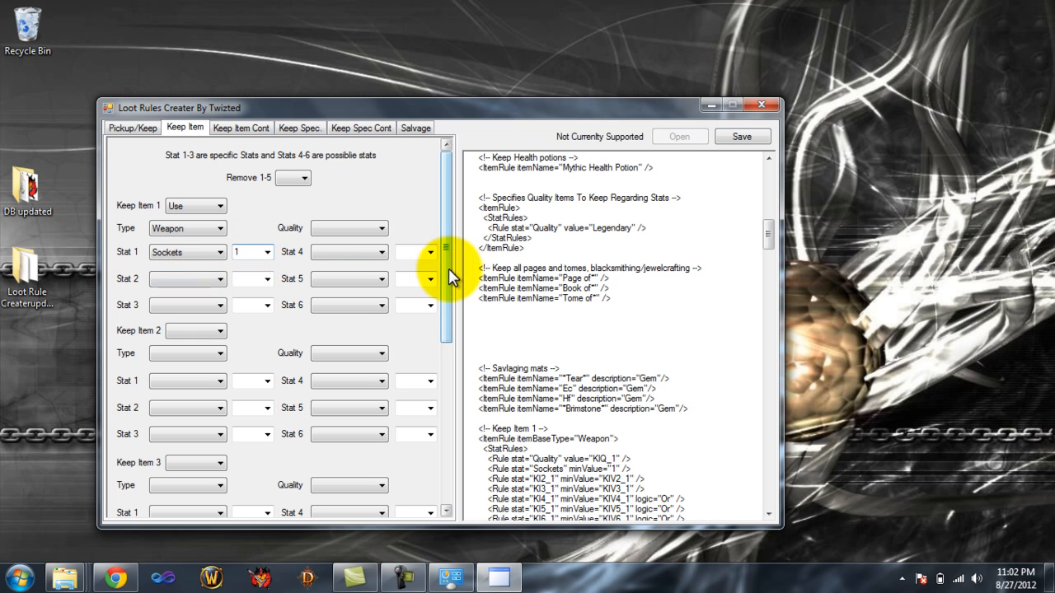
{"action": "left_click", "coordinate": [267, 253]}
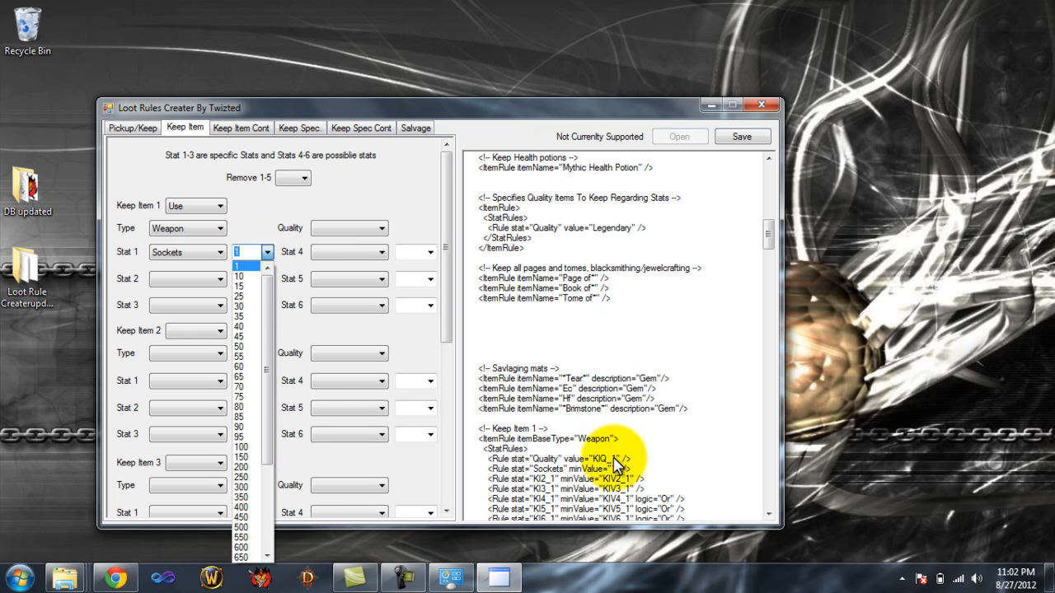
{"action": "left_click", "coordinate": [263, 213]}
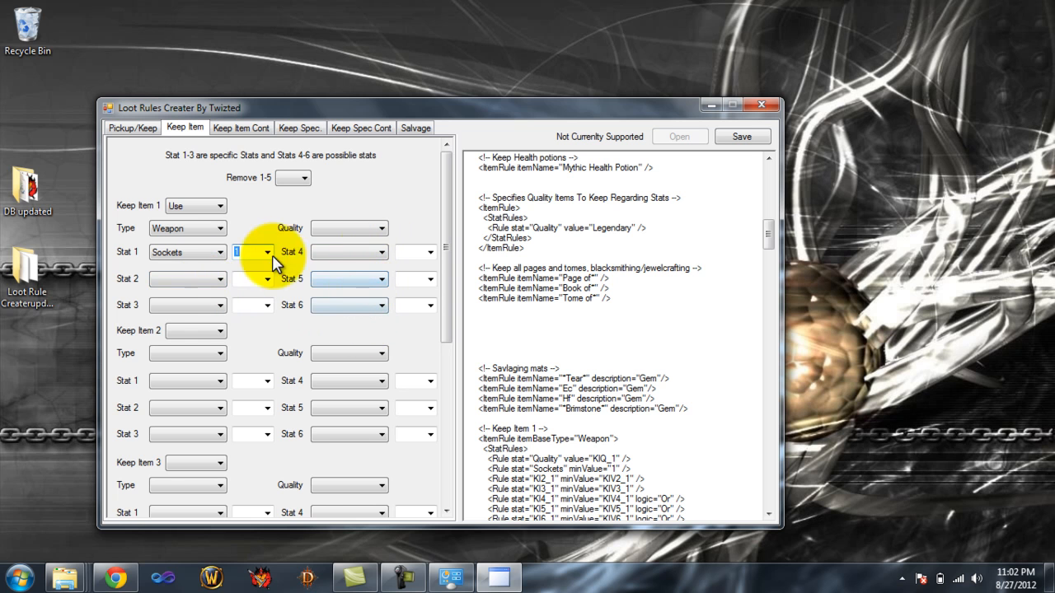
Set Stat 2 of Keep Item 1 to Vitality with a minimum value of 100.
{"action": "left_click", "coordinate": [173, 281]}
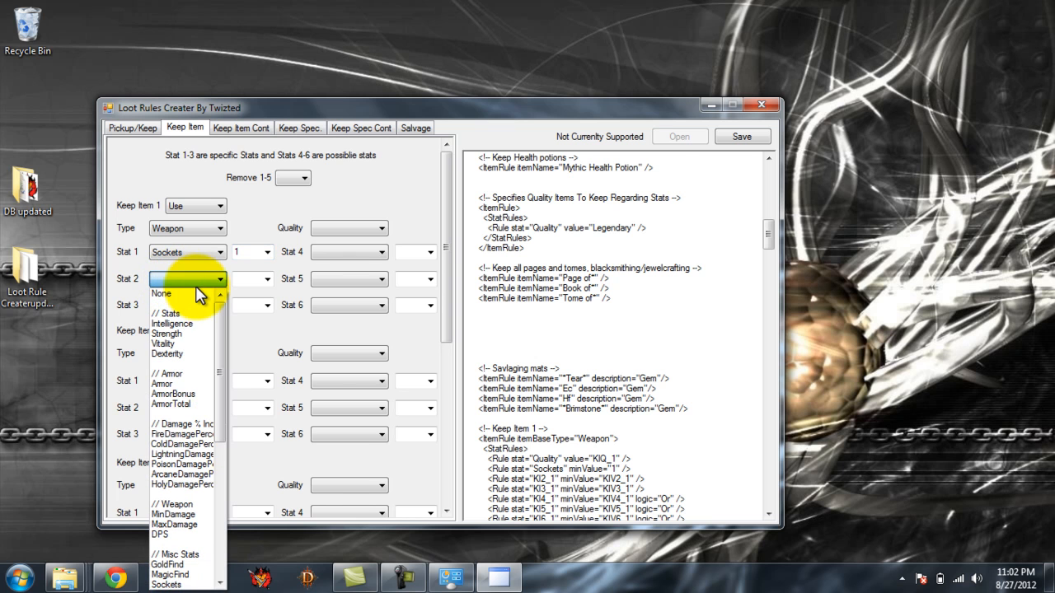
{"action": "left_click", "coordinate": [169, 345]}
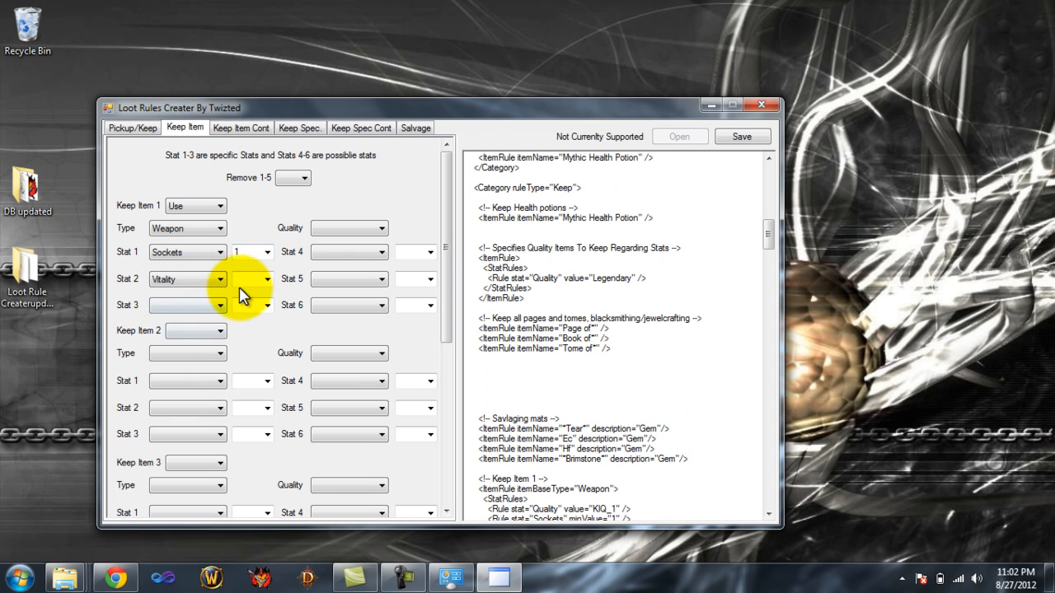
{"action": "left_click", "coordinate": [265, 280]}
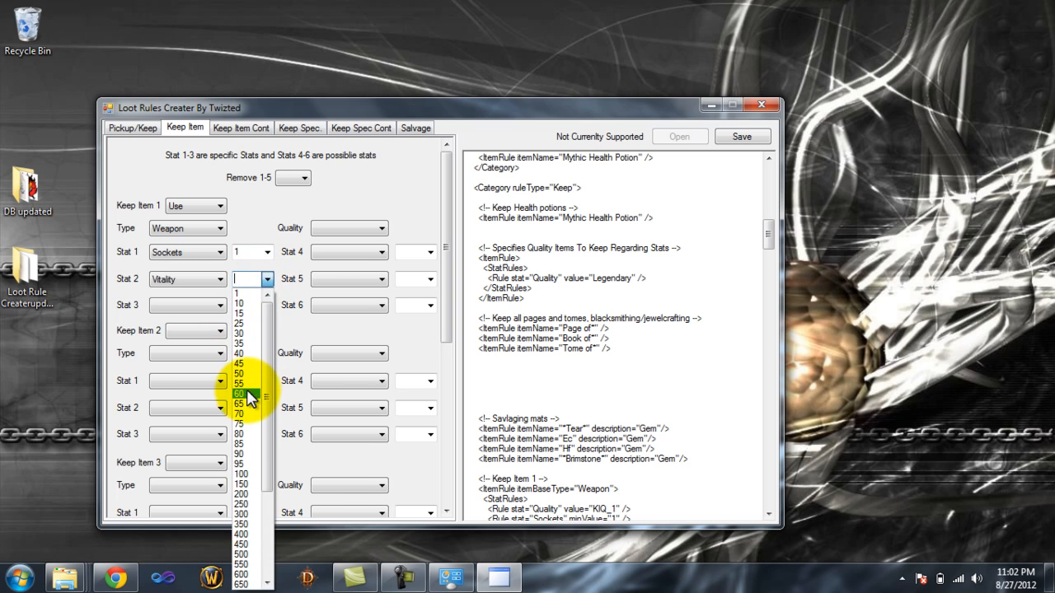
{"action": "left_click", "coordinate": [244, 475]}
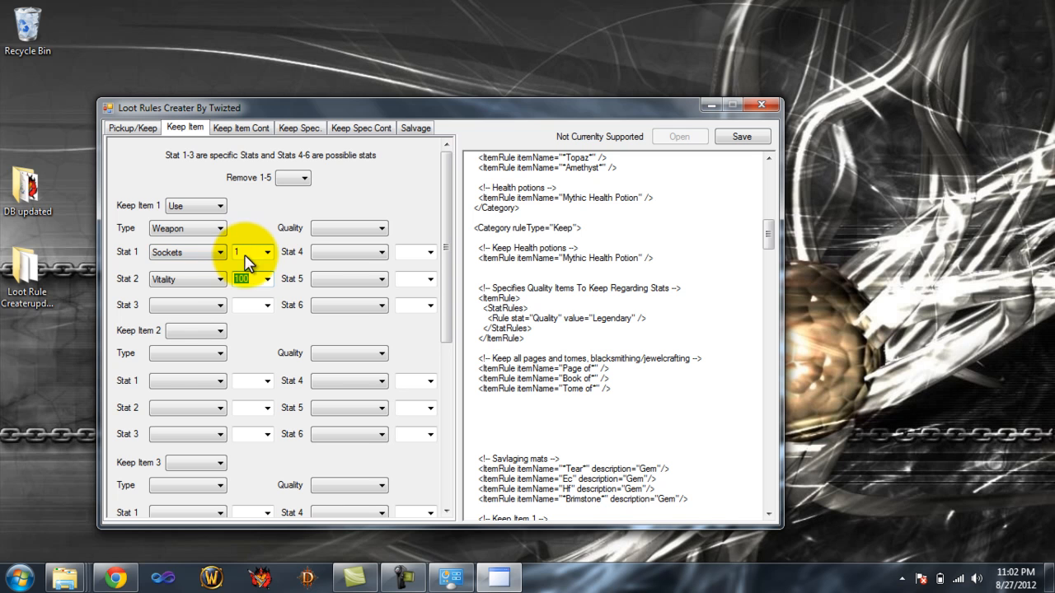
Set Stat 3 of Keep Item 1 to None and check the generated Keep Item 1 rule.
{"action": "left_click", "coordinate": [185, 310]}
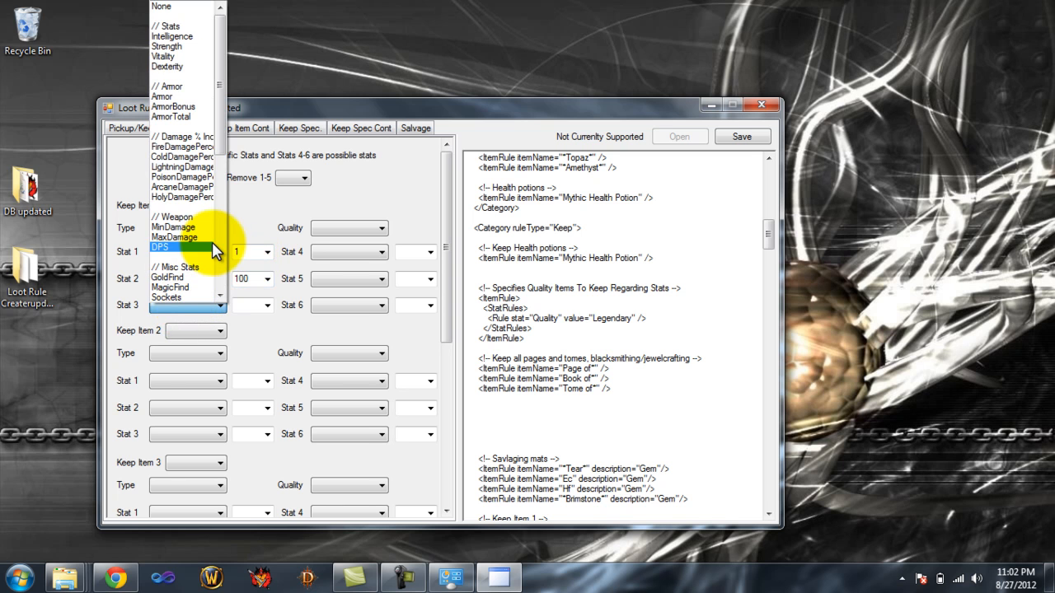
{"action": "left_click", "coordinate": [166, 8]}
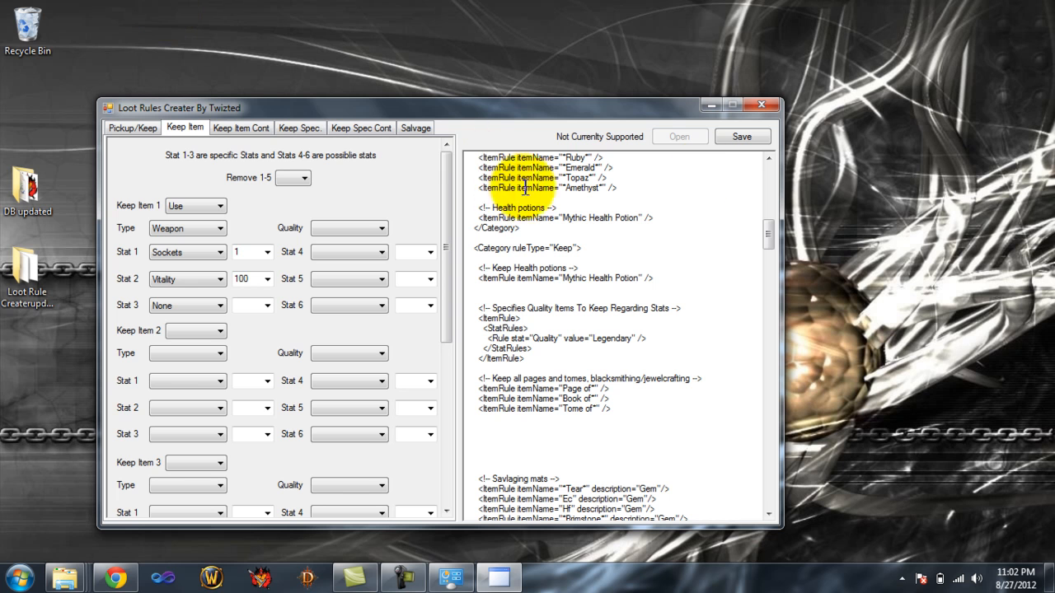
{"action": "mouse_move", "coordinate": [770, 230]}
{"action": "left_mouse_down"}
{"action": "mouse_move", "coordinate": [769, 243]}
{"action": "mouse_move", "coordinate": [758, 237]}
{"action": "left_mouse_up"}
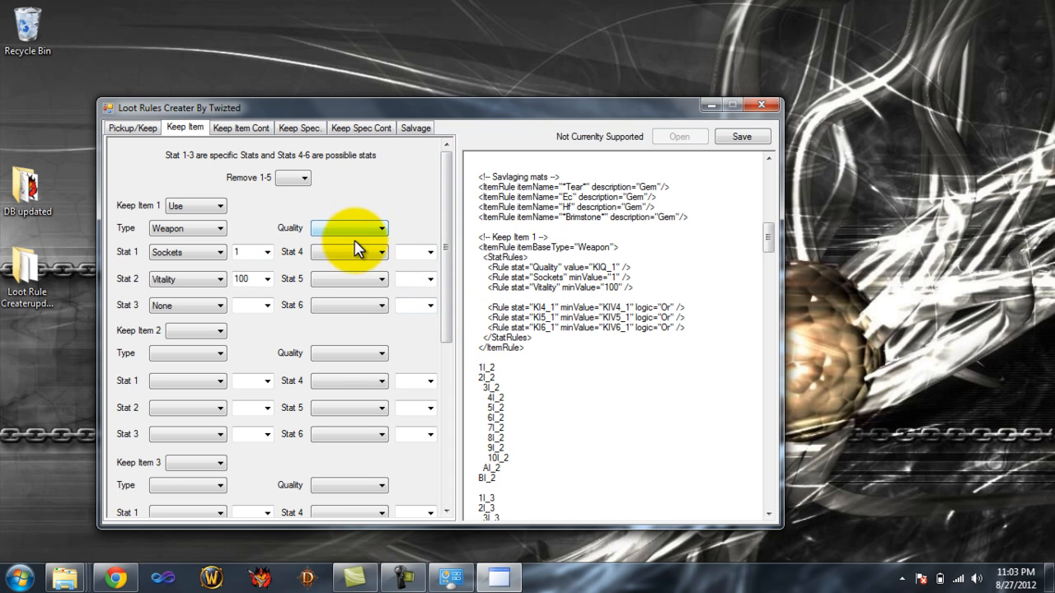
{"action": "left_click", "coordinate": [198, 307]}
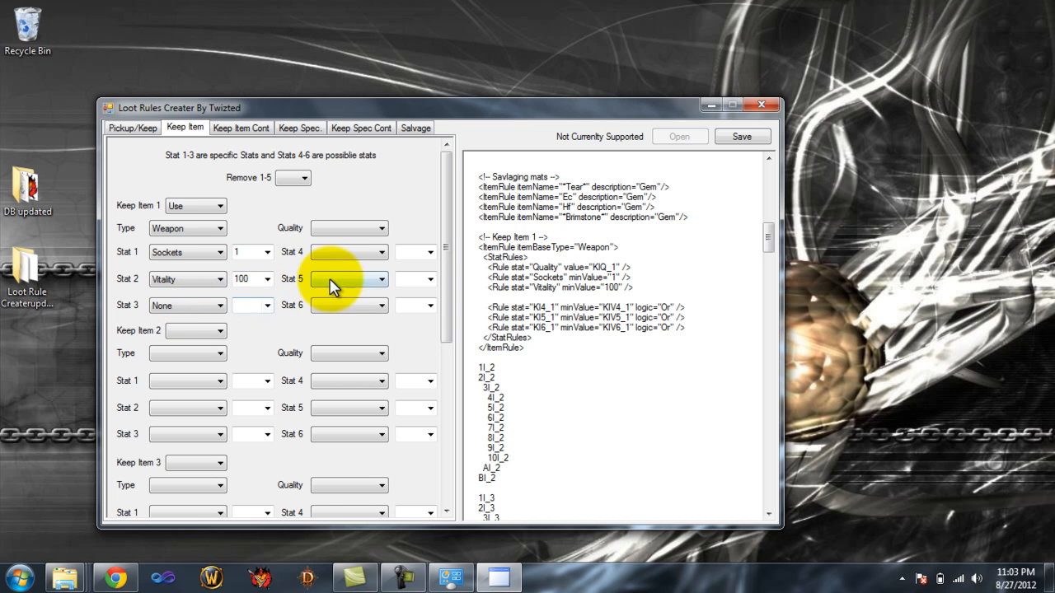
Set the quality of Keep Item 1 to Rare and its Stat 4 to Strength.
{"action": "left_click", "coordinate": [359, 231]}
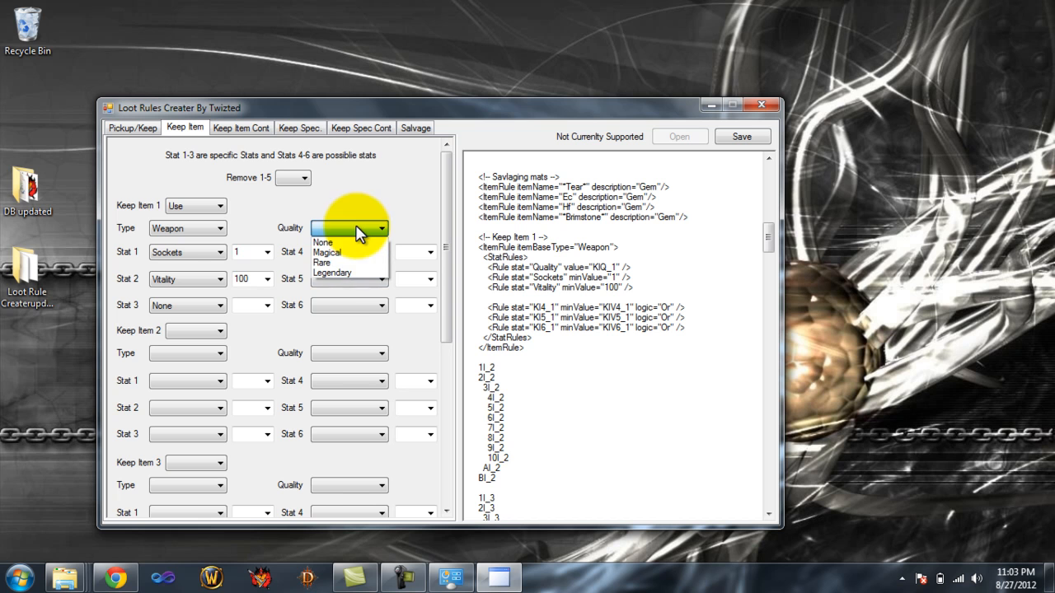
{"action": "left_click", "coordinate": [325, 265]}
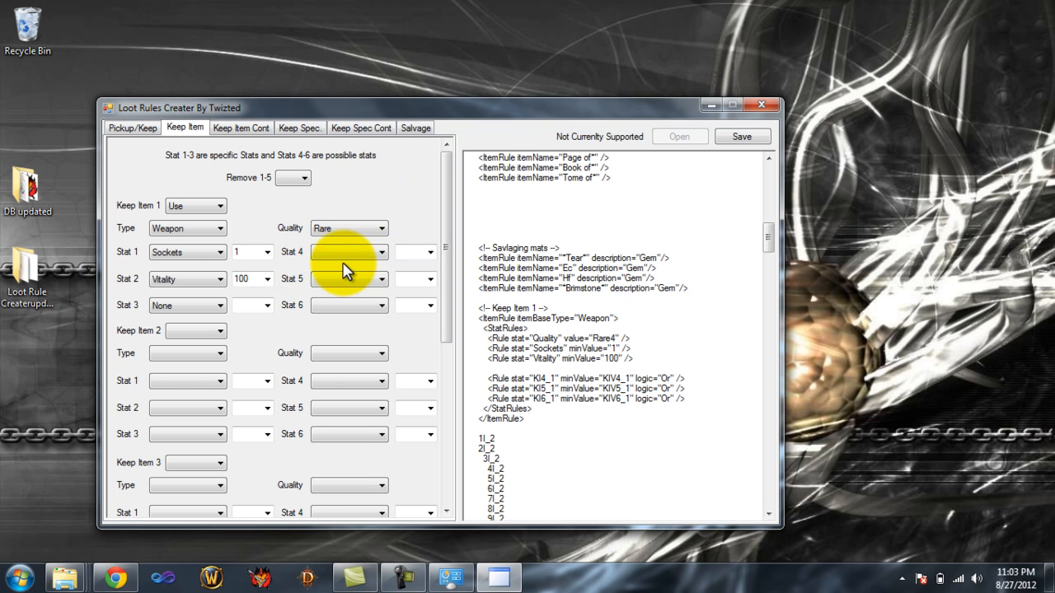
{"action": "left_click", "coordinate": [377, 254]}
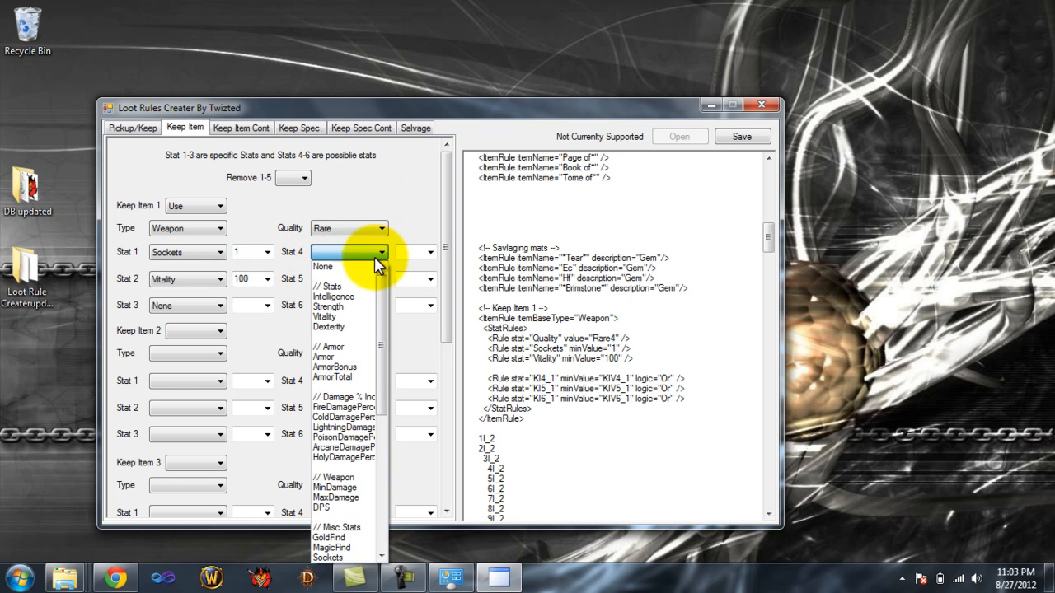
{"action": "left_click", "coordinate": [333, 306]}
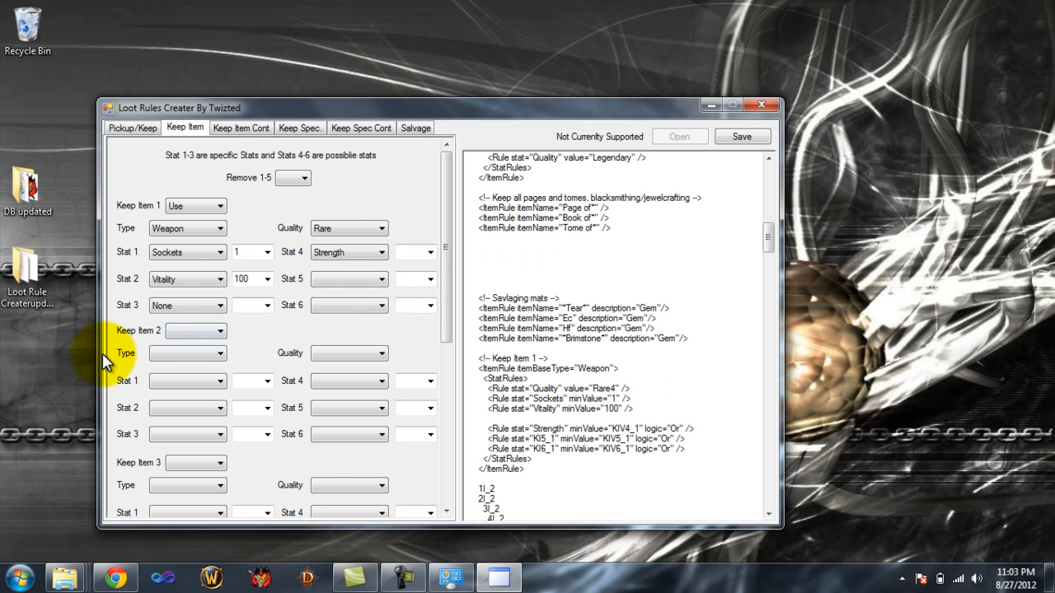
{"action": "left_click", "coordinate": [183, 305]}
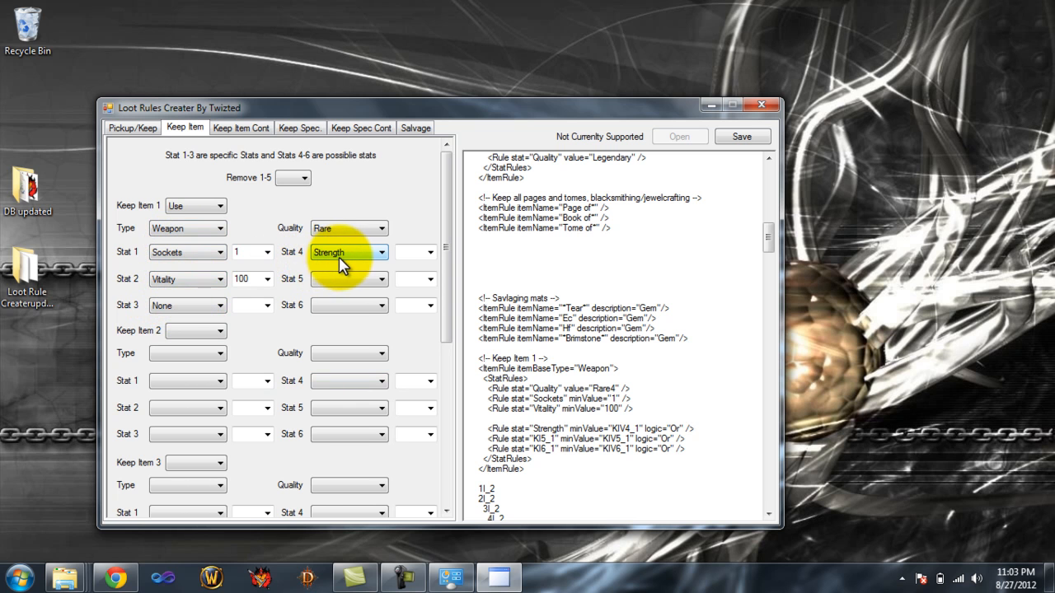
Set Stat 5 of Keep Item 1 to Intelligence and give both Stat 4 and Stat 5 a minimum value of 100.
{"action": "left_click", "coordinate": [330, 279]}
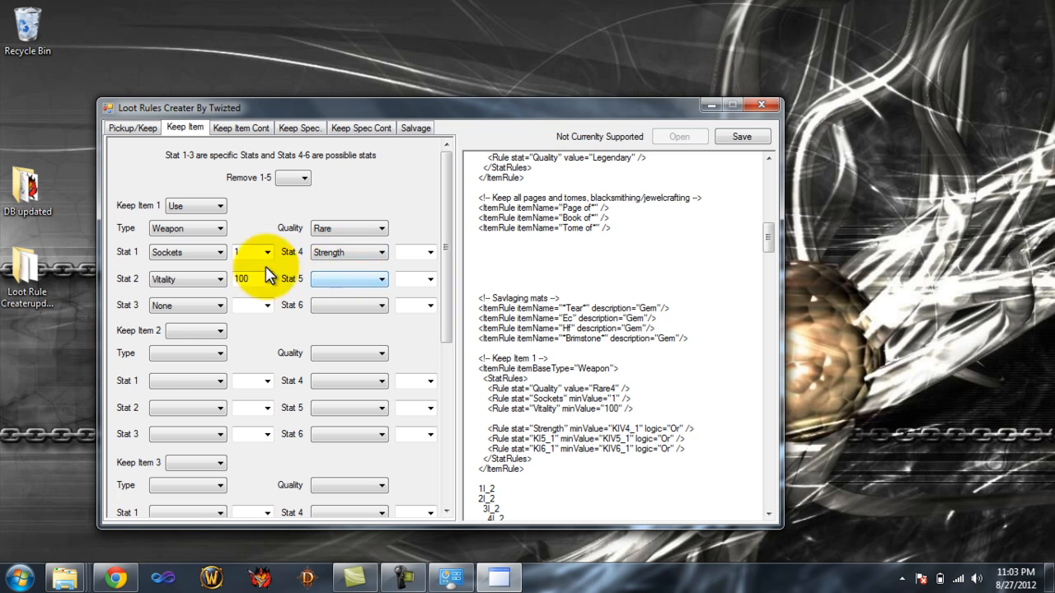
{"action": "left_click", "coordinate": [361, 279]}
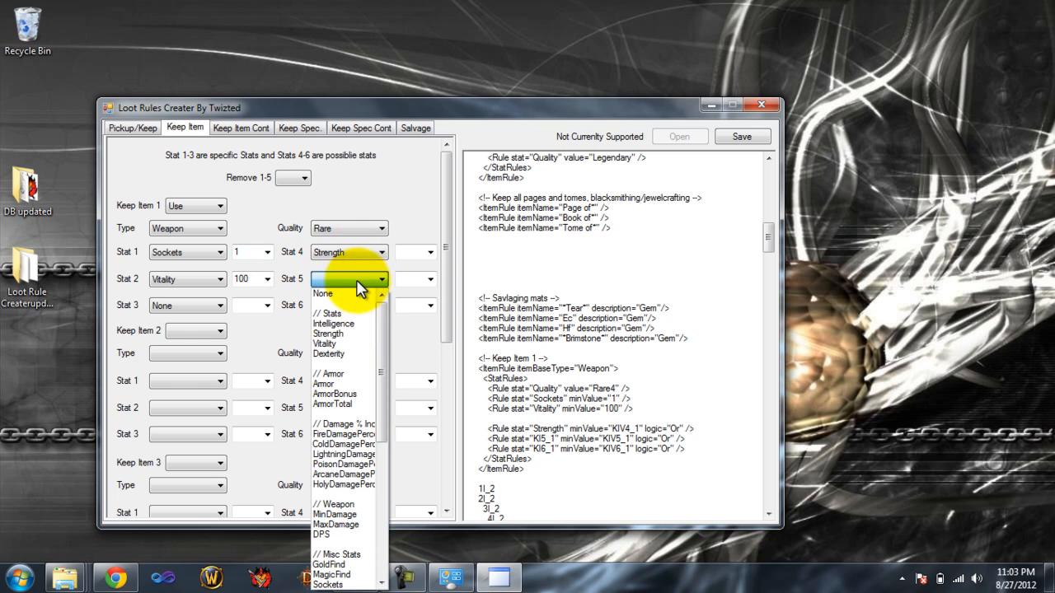
{"action": "left_click", "coordinate": [356, 327]}
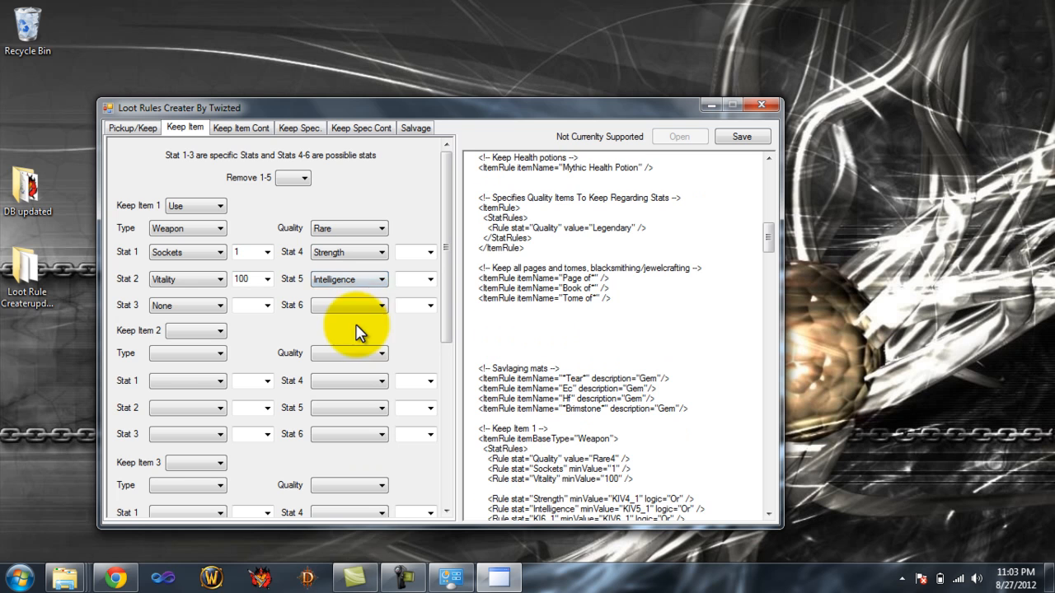
{"action": "left_click", "coordinate": [430, 252]}
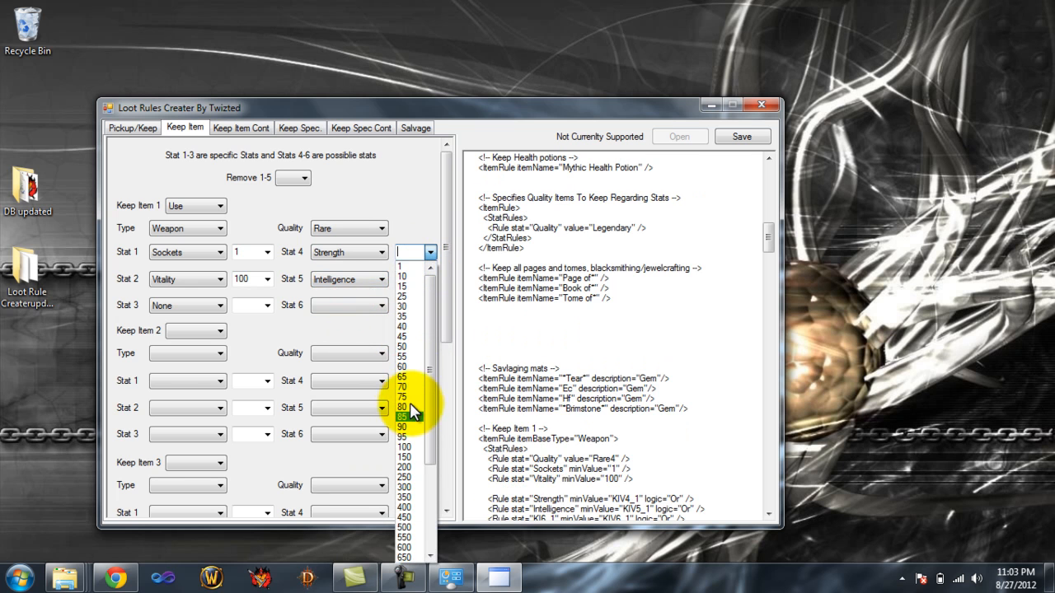
{"action": "left_click", "coordinate": [411, 447]}
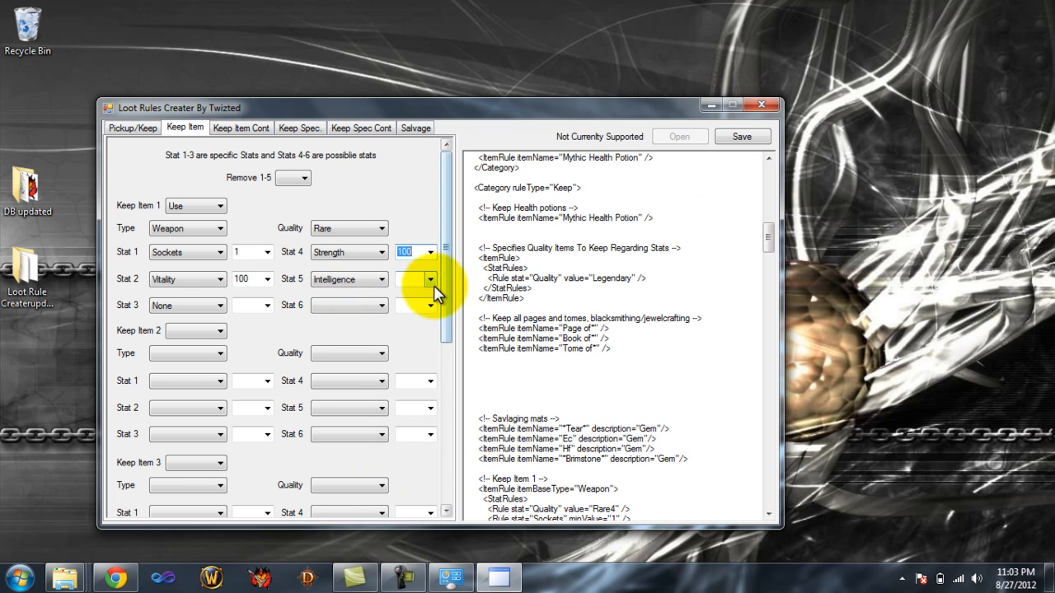
{"action": "left_click", "coordinate": [430, 280]}
{"action": "left_click", "coordinate": [407, 476]}
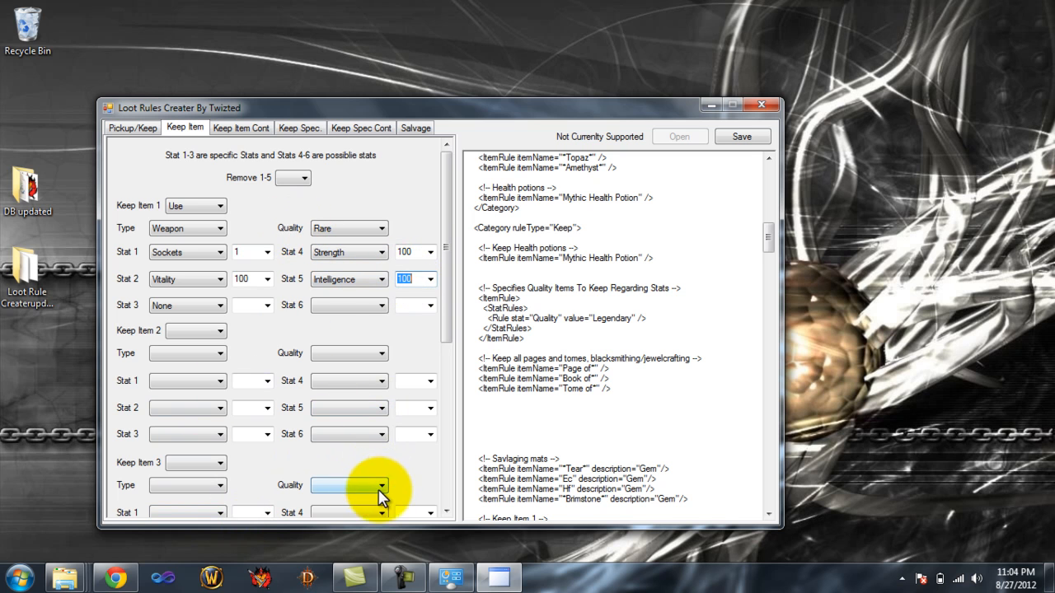
Set Stat 6 of Keep Item 1 to None and check the generated stat rules.
{"action": "left_click", "coordinate": [335, 317]}
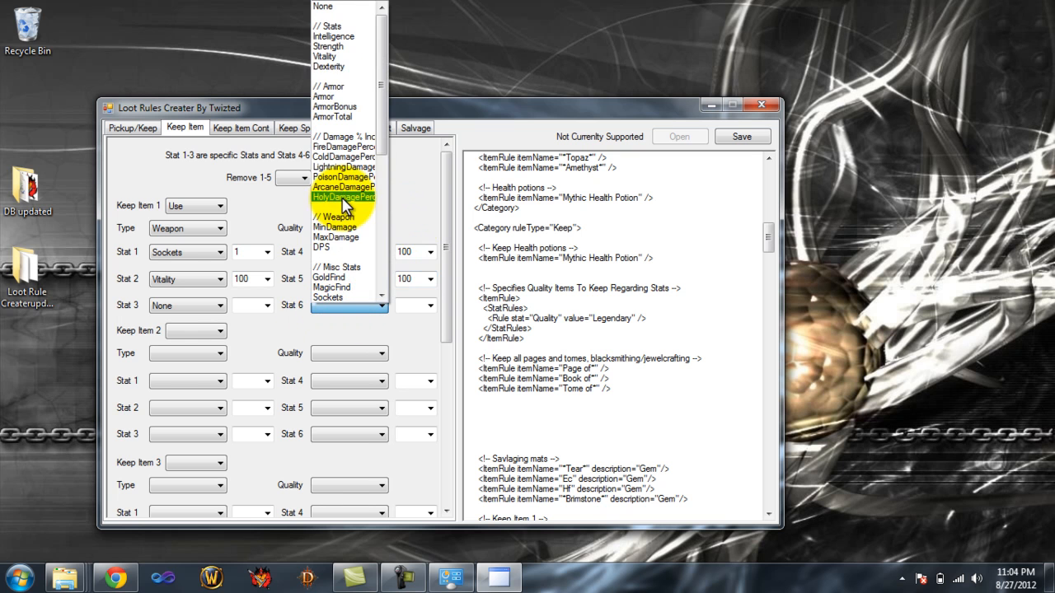
{"action": "left_click", "coordinate": [334, 12]}
{"action": "mouse_move", "coordinate": [765, 241]}
{"action": "left_mouse_down"}
{"action": "mouse_move", "coordinate": [763, 340]}
{"action": "mouse_move", "coordinate": [766, 239]}
{"action": "left_mouse_up"}
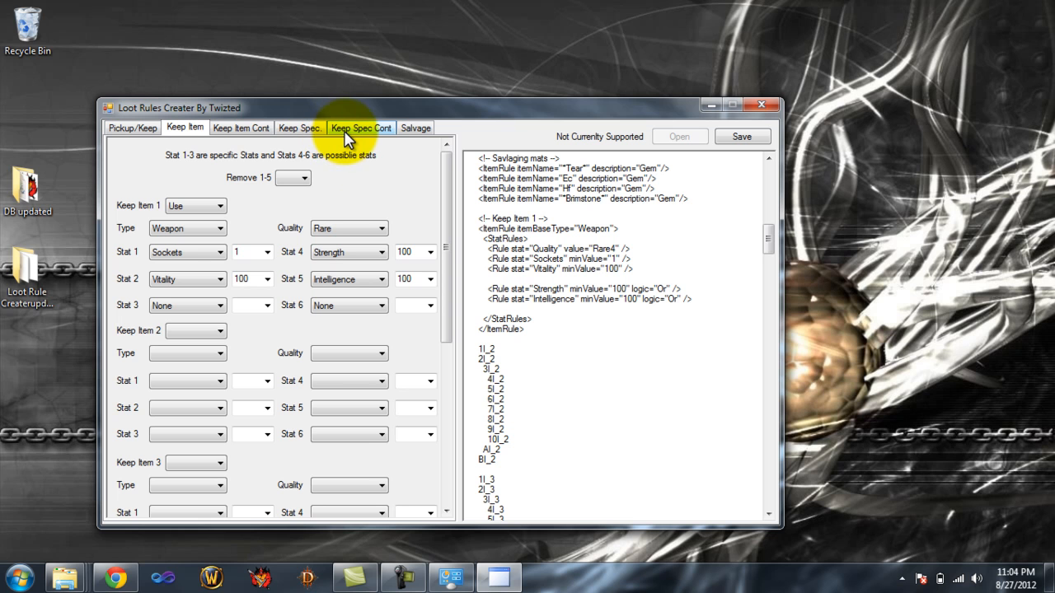
{"action": "left_click", "coordinate": [296, 185]}
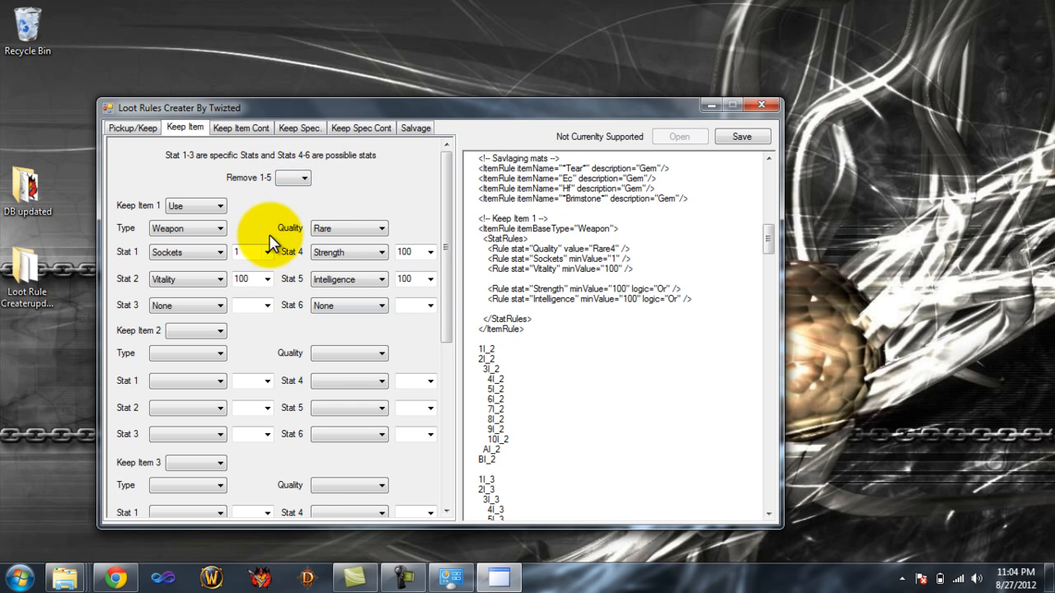
Set Keep Item 2 and Keep Item 3 to Remove and check the generated rules below Keep Item 1.
{"action": "left_click", "coordinate": [183, 333]}
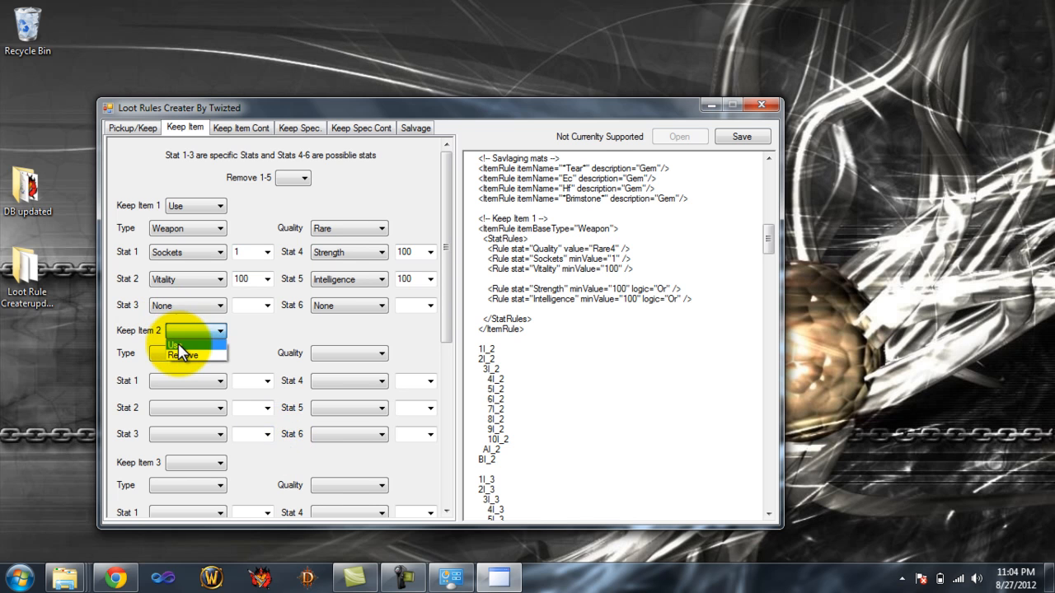
{"action": "left_click", "coordinate": [179, 344]}
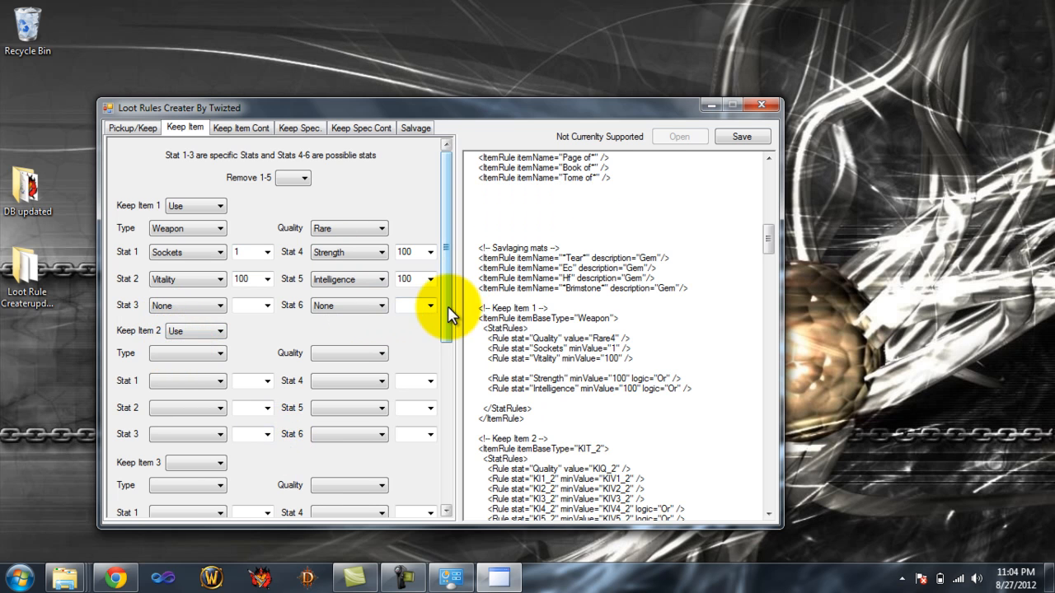
{"action": "left_click", "coordinate": [191, 333]}
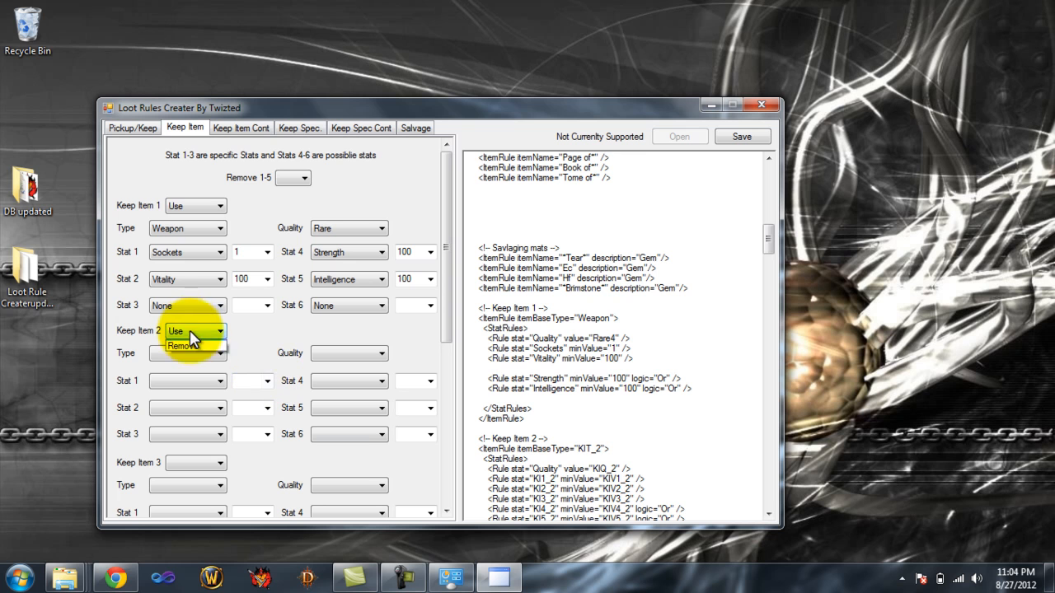
{"action": "left_click", "coordinate": [185, 346]}
{"action": "left_click", "coordinate": [173, 464]}
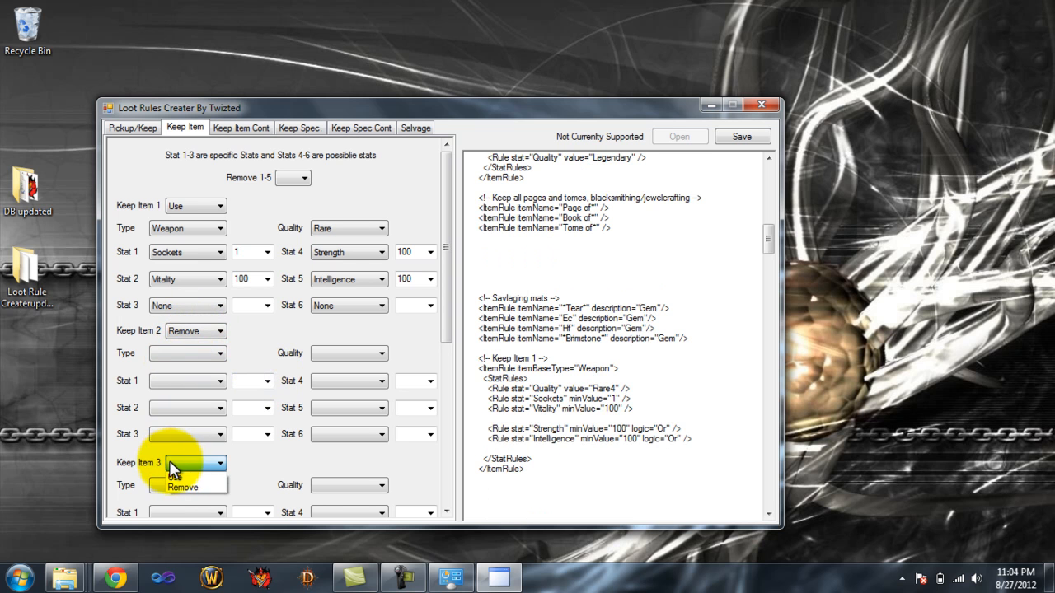
{"action": "left_click", "coordinate": [175, 487]}
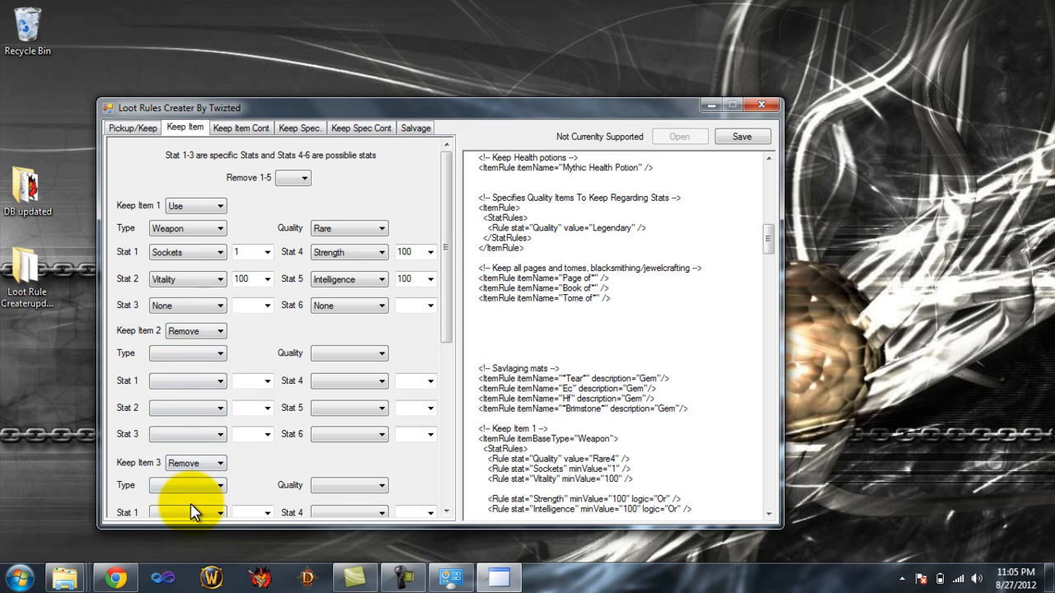
{"action": "left_click_drag", "start_coordinate": [441, 216], "coordinate": [423, 295]}
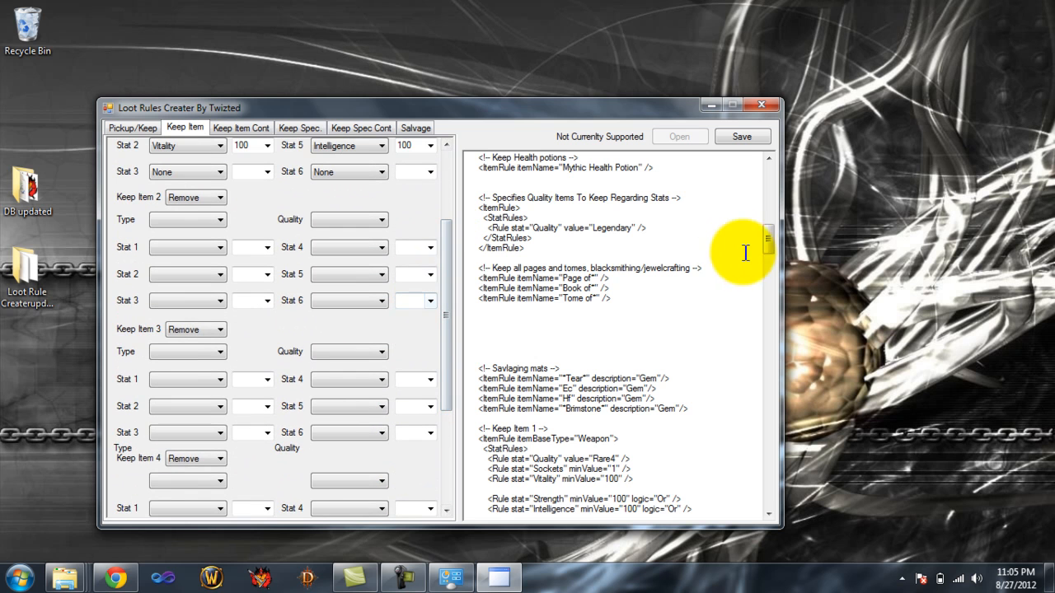
{"action": "mouse_move", "coordinate": [767, 247]}
{"action": "left_mouse_down"}
{"action": "mouse_move", "coordinate": [766, 278]}
{"action": "mouse_move", "coordinate": [766, 247]}
{"action": "left_mouse_up"}
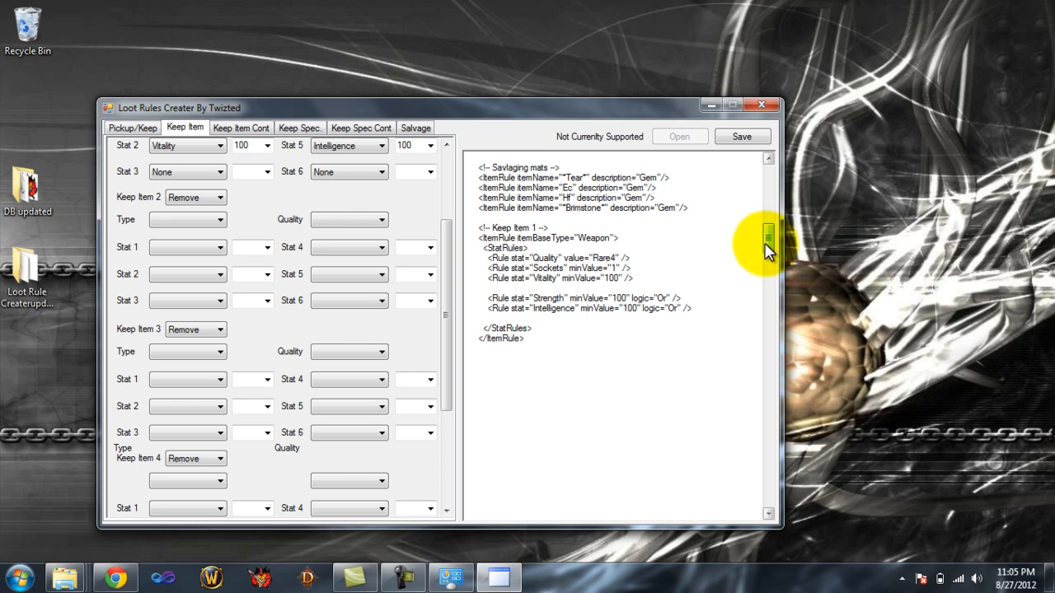
Set the Remove 6-10 option for the continued keep items to Yes and check the generated rules.
{"action": "left_click", "coordinate": [241, 130]}
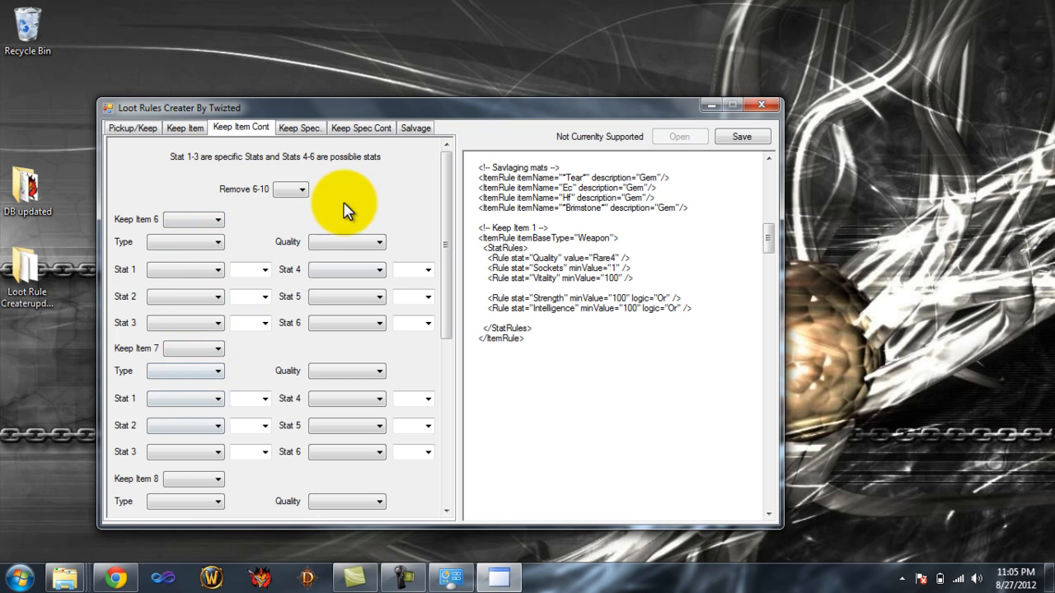
{"action": "left_click", "coordinate": [296, 190]}
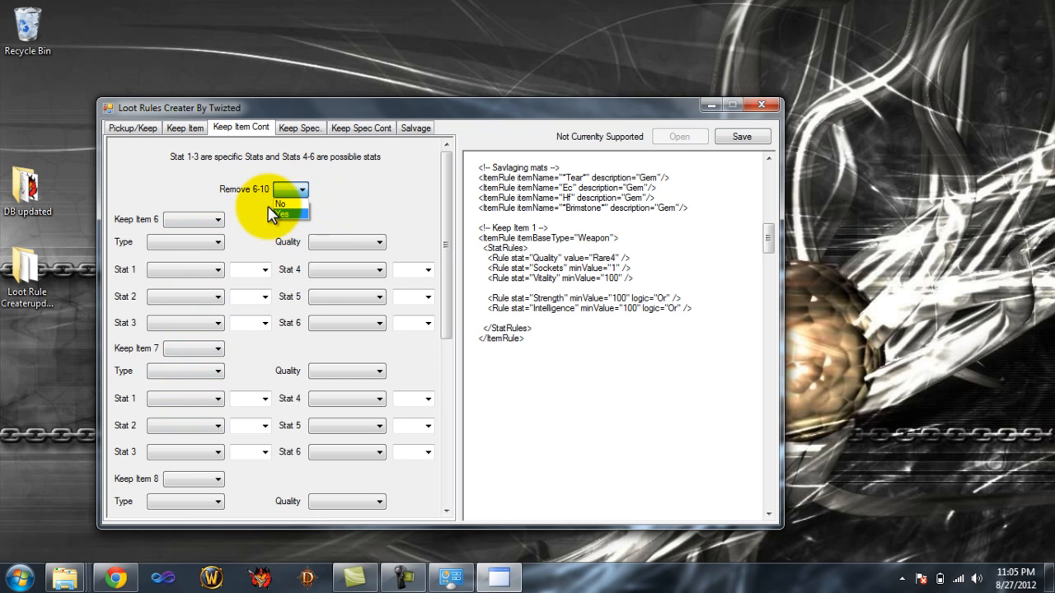
{"action": "left_click", "coordinate": [288, 214]}
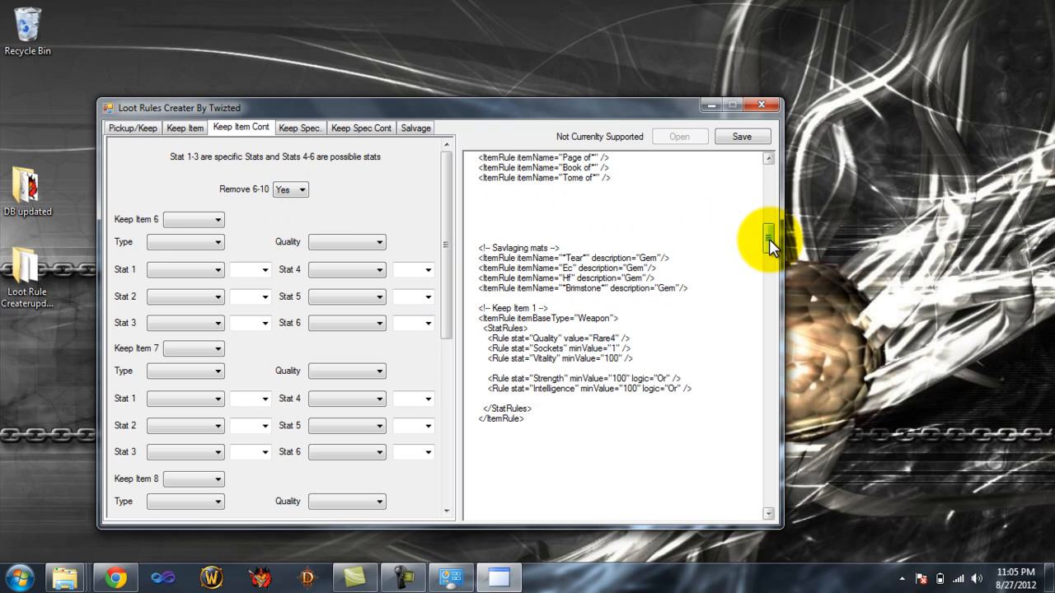
{"action": "left_click_drag", "start_coordinate": [768, 238], "coordinate": [771, 270]}
{"action": "mouse_move", "coordinate": [768, 322]}
{"action": "left_mouse_down"}
{"action": "mouse_move", "coordinate": [768, 354]}
{"action": "mouse_move", "coordinate": [768, 330]}
{"action": "left_mouse_up"}
Switch Remove 6-10 to No to restore the placeholders of those keep items, and back to Yes.
{"action": "left_click", "coordinate": [280, 191]}
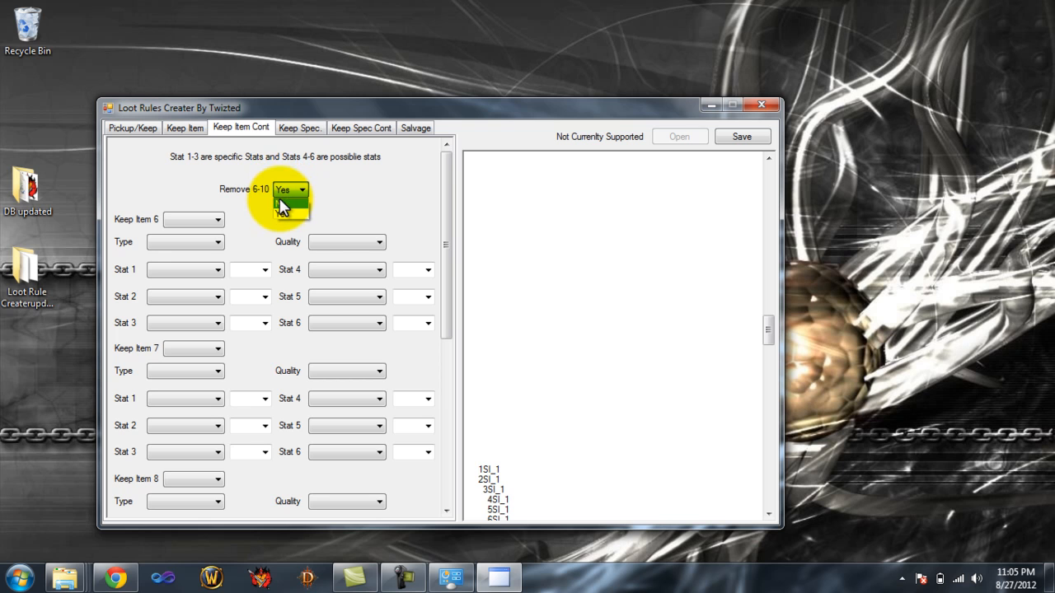
{"action": "left_click", "coordinate": [280, 202]}
{"action": "left_click", "coordinate": [298, 189]}
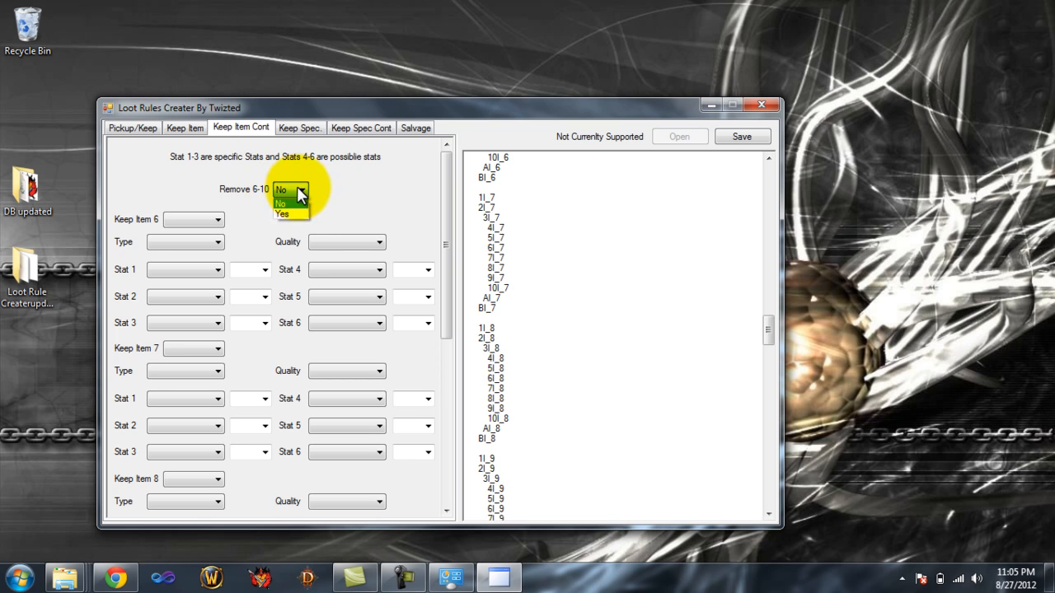
{"action": "left_click", "coordinate": [285, 211]}
Try setting Keep Item 6 to Use while switching Remove 6-10 to No and back to Yes.
{"action": "left_click", "coordinate": [183, 221]}
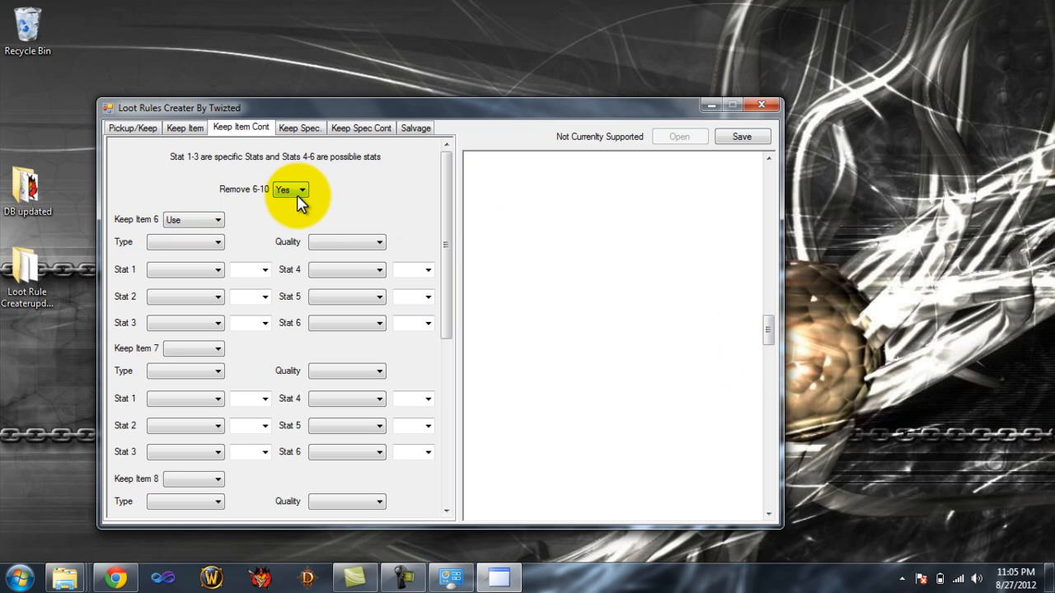
{"action": "left_click_drag", "start_coordinate": [769, 322], "coordinate": [768, 241]}
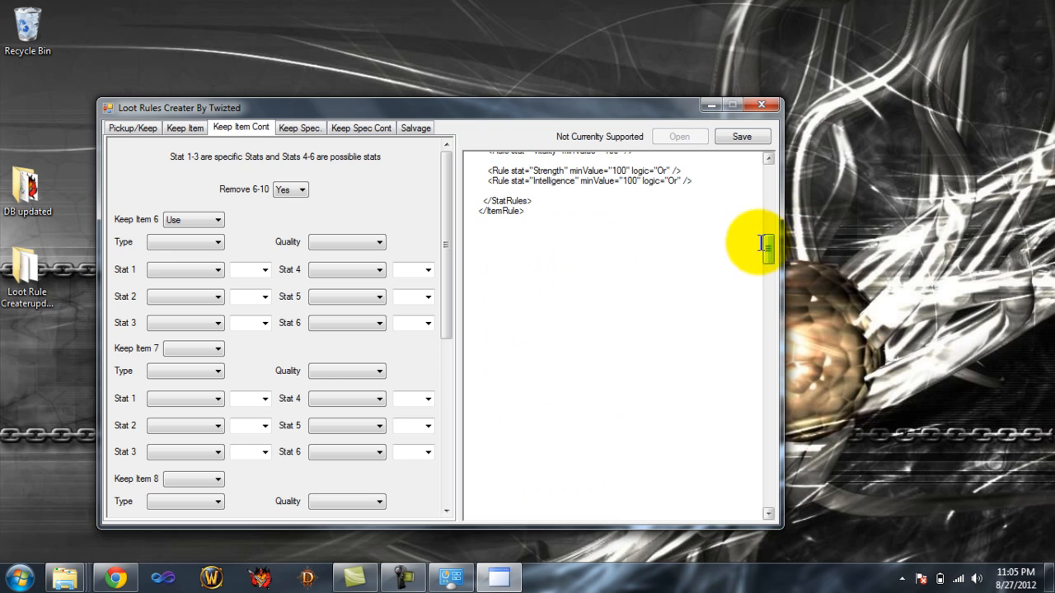
{"action": "left_click", "coordinate": [288, 189]}
{"action": "left_click", "coordinate": [287, 213]}
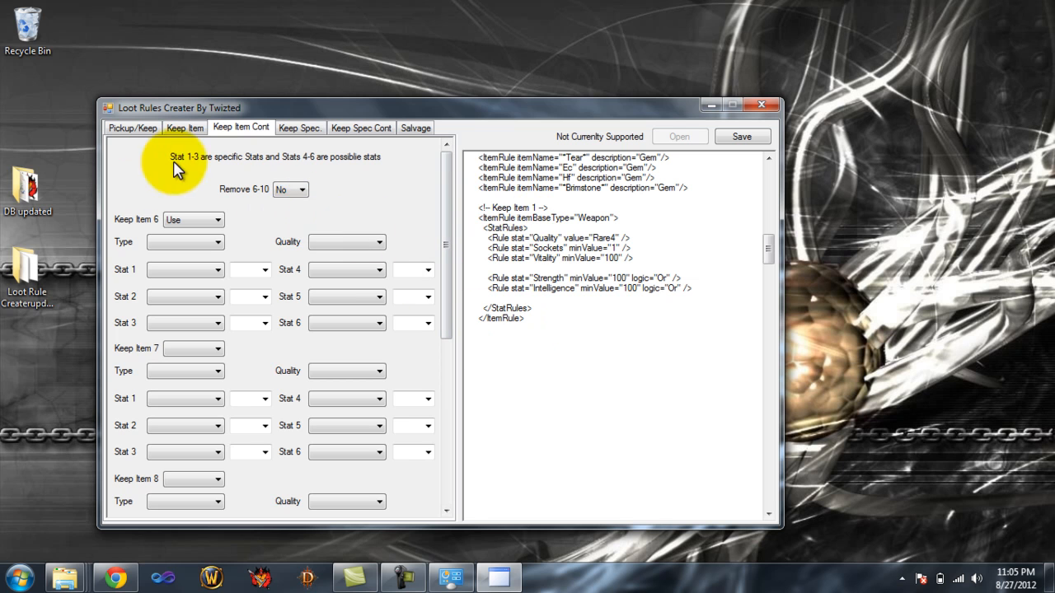
{"action": "left_click", "coordinate": [288, 190]}
{"action": "left_click", "coordinate": [287, 213]}
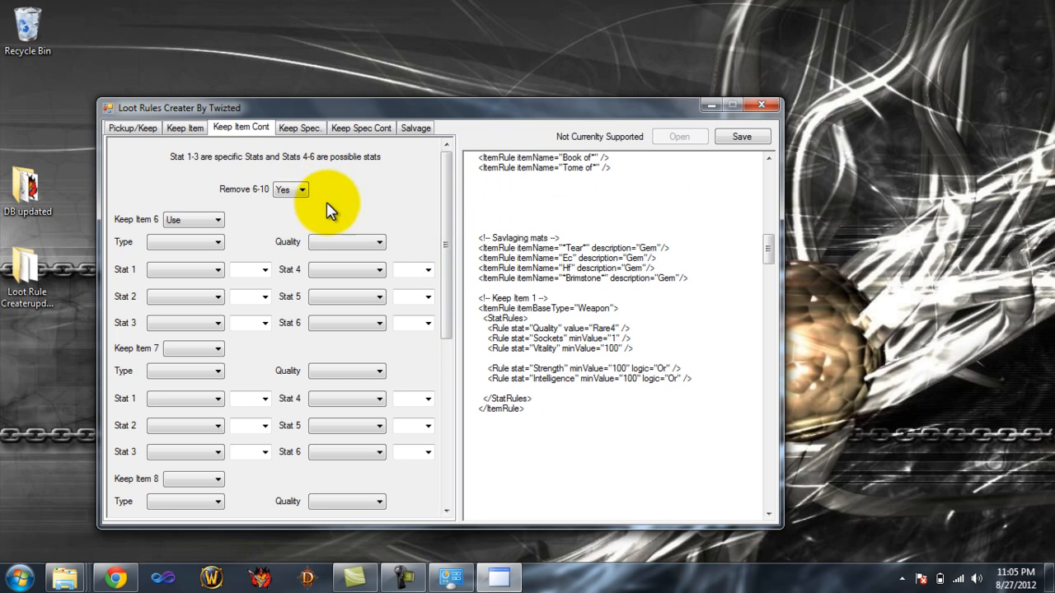
Set Keep Item 6 to Remove and check the generated rules after Keep Item 1.
{"action": "left_click", "coordinate": [215, 221]}
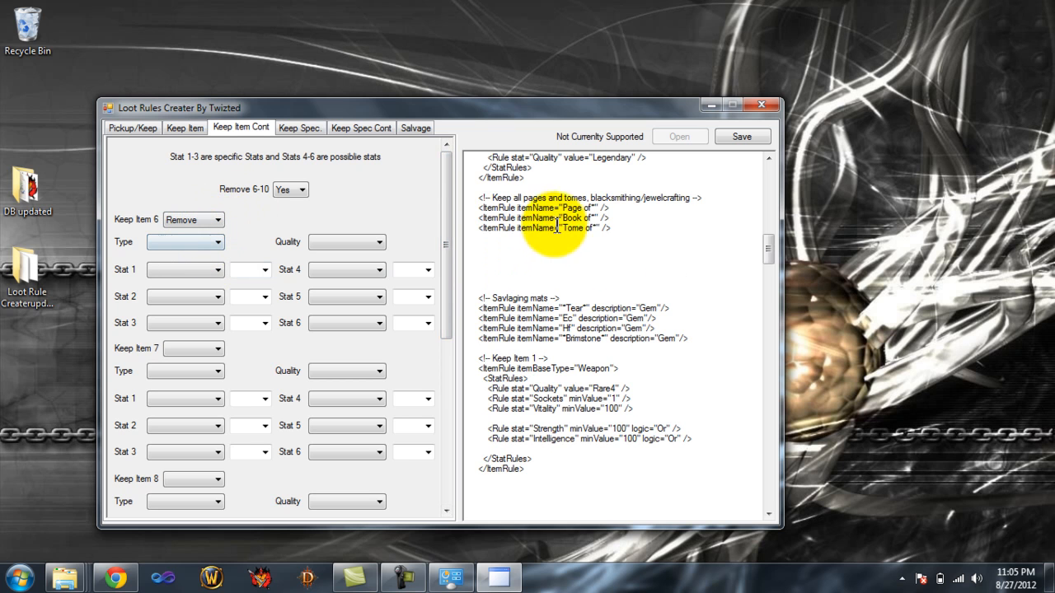
{"action": "left_click_drag", "start_coordinate": [769, 247], "coordinate": [732, 272]}
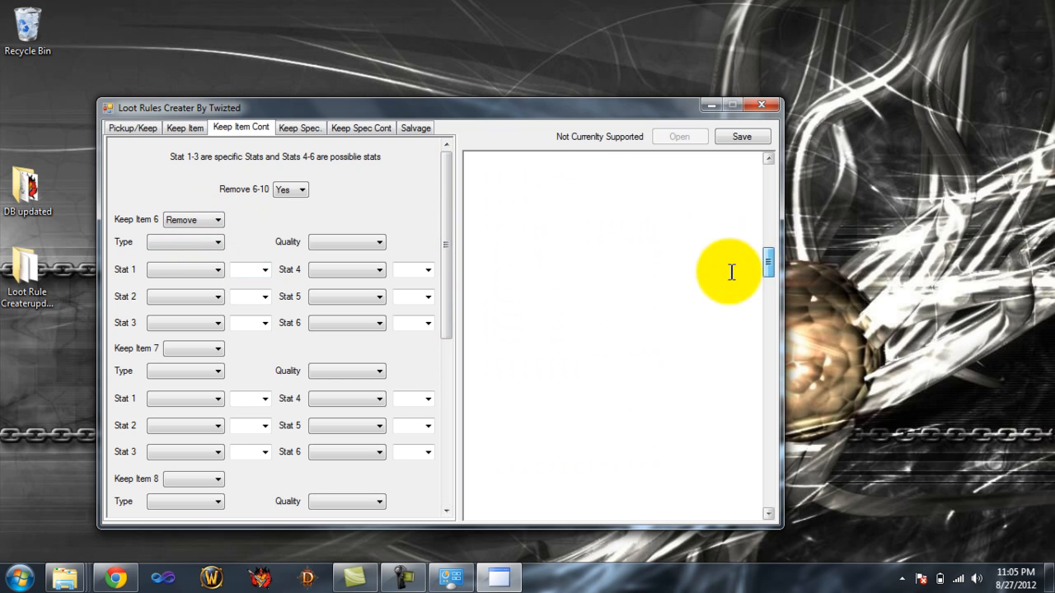
Set Keep Specific Item 1 to Use, with type Armor and quality Rare.
{"action": "left_click", "coordinate": [299, 130]}
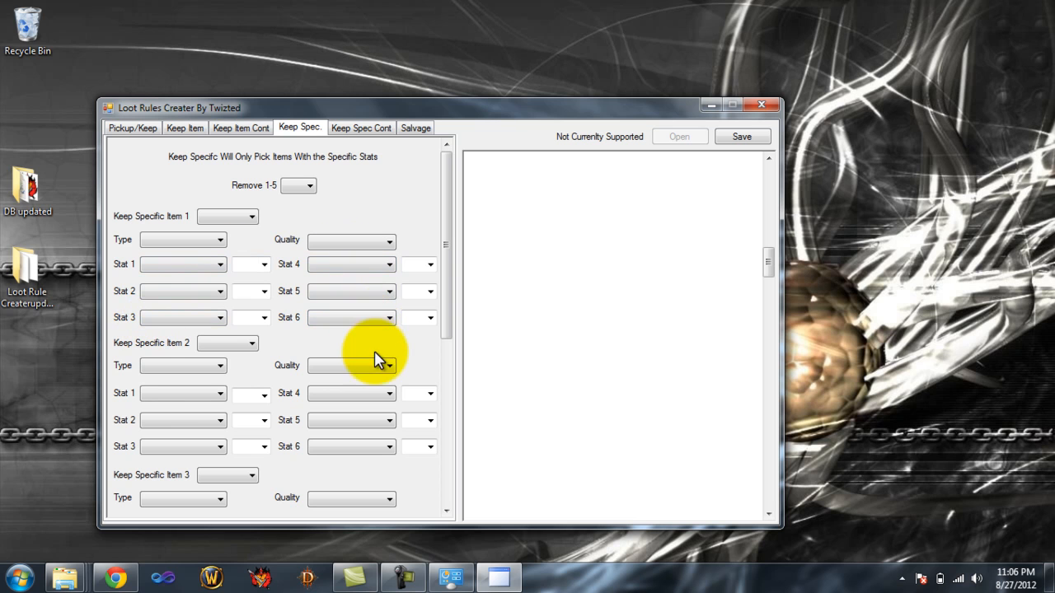
{"action": "left_click", "coordinate": [234, 217]}
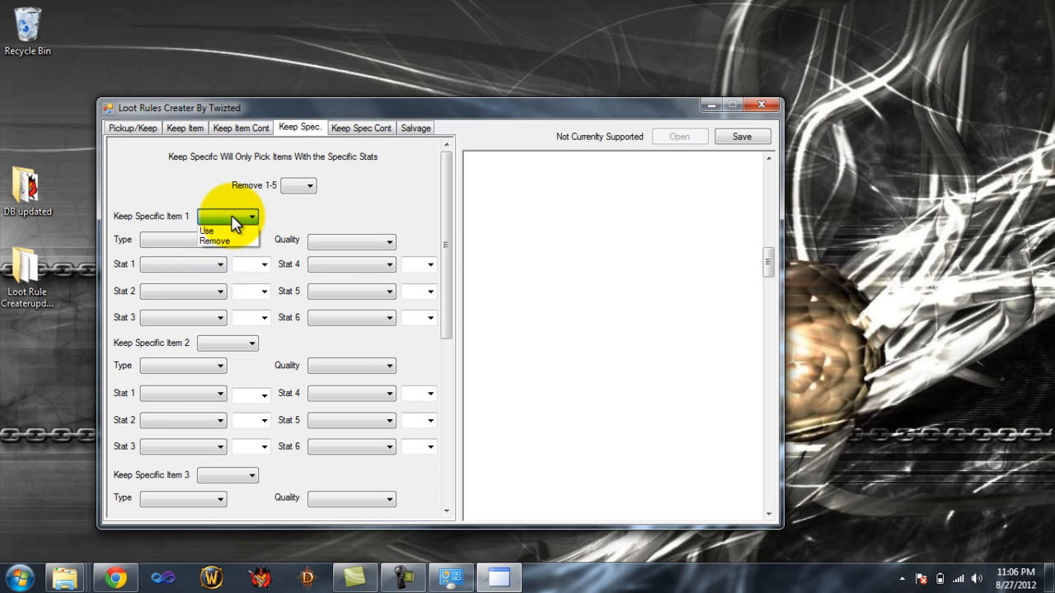
{"action": "left_click", "coordinate": [224, 231]}
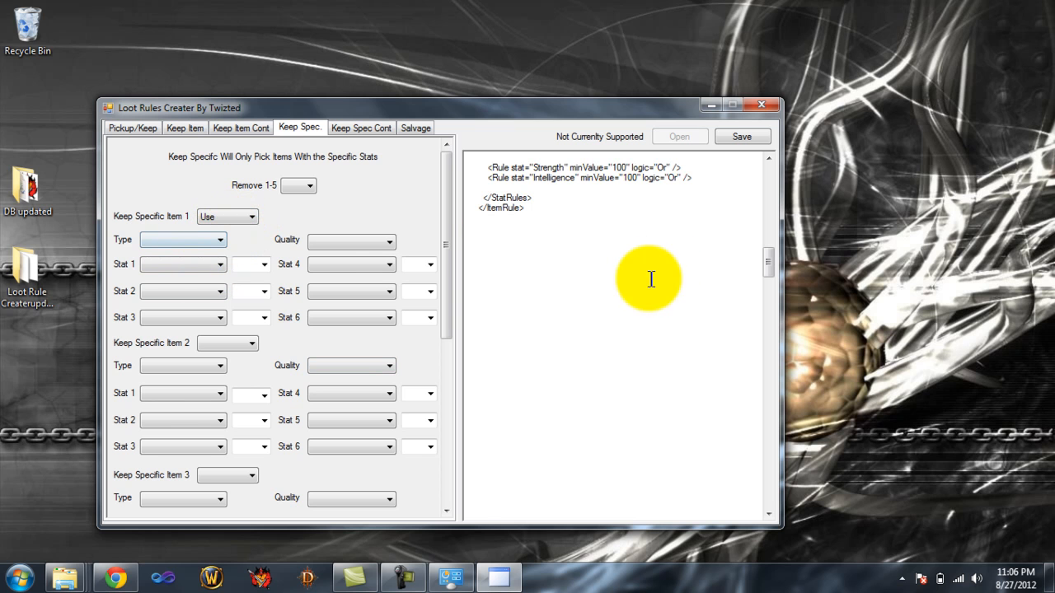
{"action": "left_click", "coordinate": [159, 246]}
{"action": "left_click", "coordinate": [141, 266]}
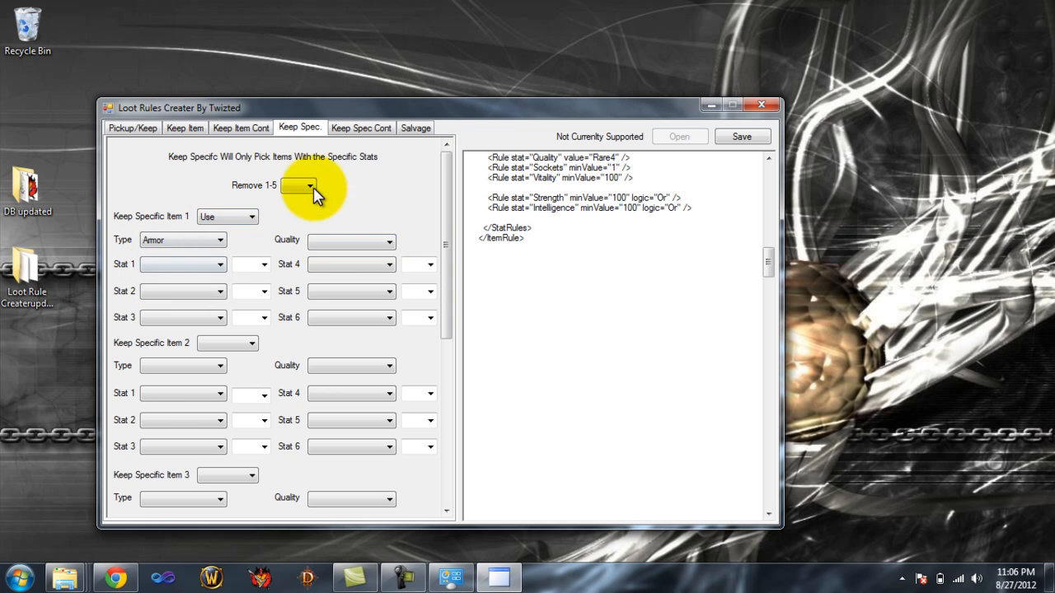
{"action": "left_click", "coordinate": [349, 242]}
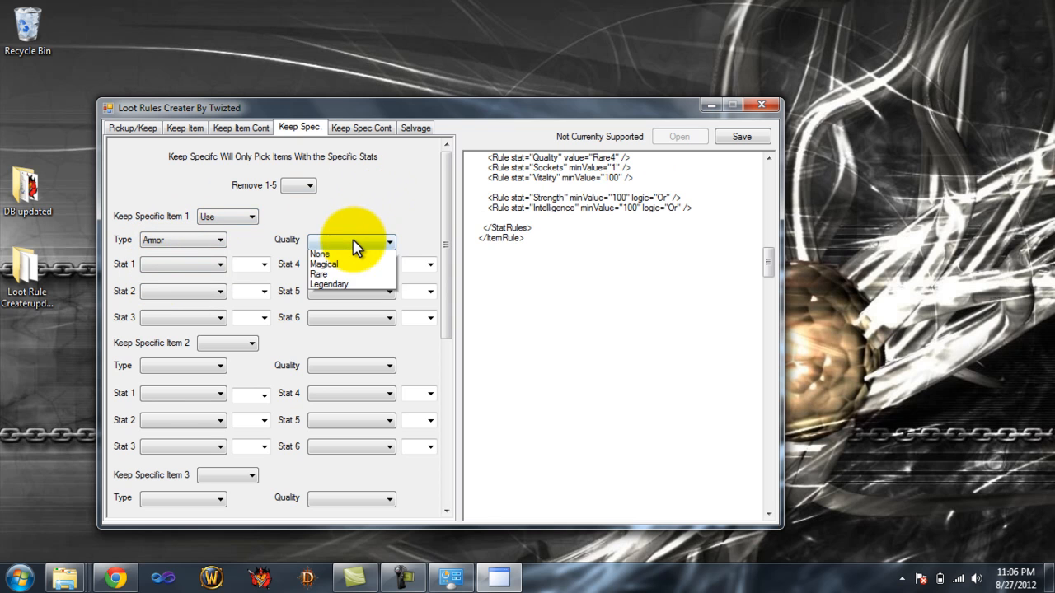
{"action": "left_click", "coordinate": [330, 277]}
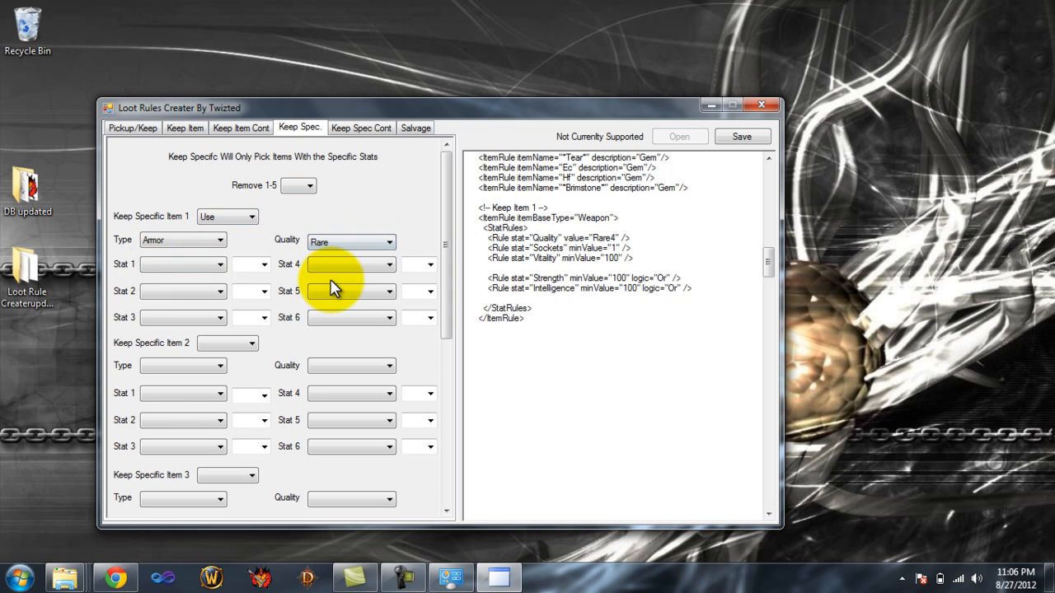
Set Stats 1 to 3 of Keep Specific Item 1 to Intelligence, ColdDamagePercent and GoldFind.
{"action": "left_click", "coordinate": [160, 265]}
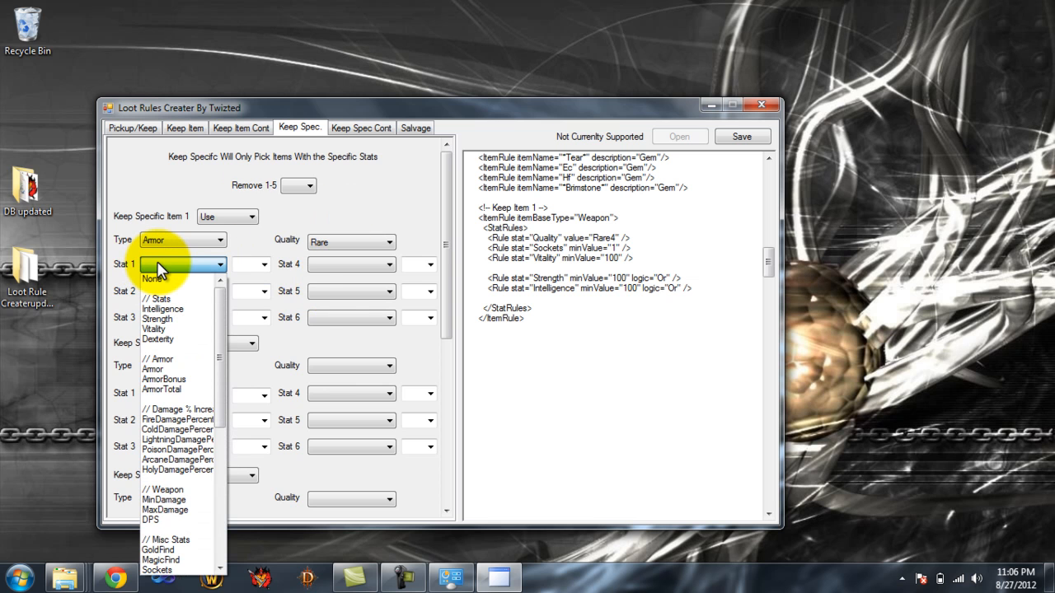
{"action": "left_click", "coordinate": [161, 310]}
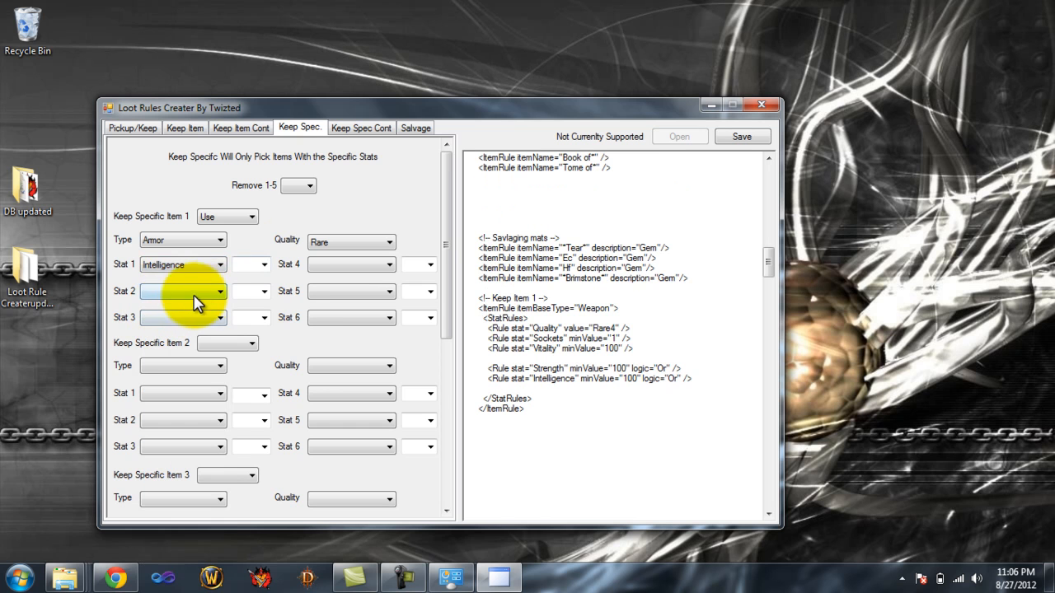
{"action": "left_click", "coordinate": [189, 266]}
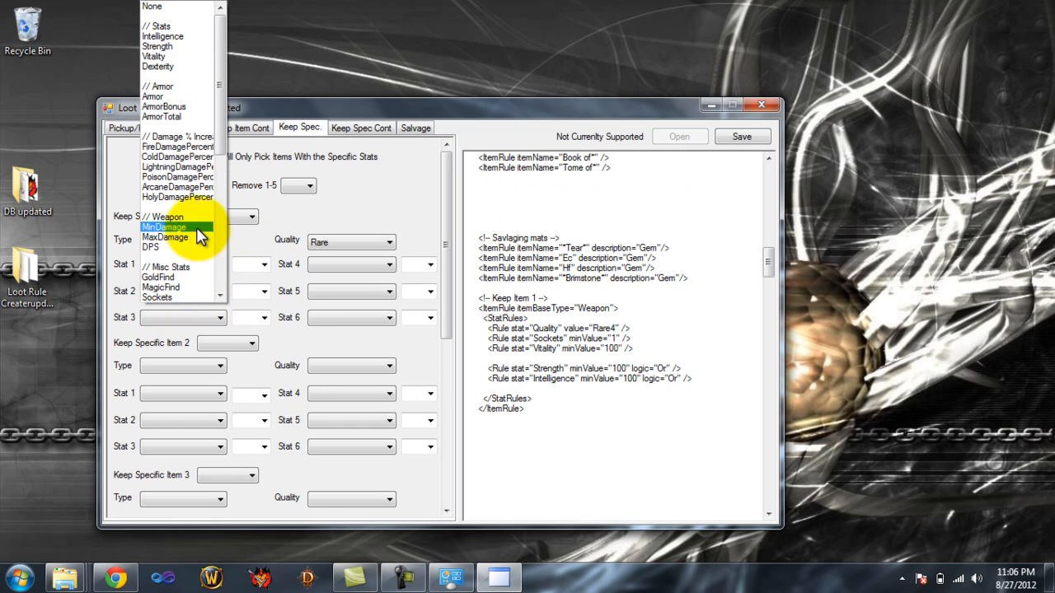
{"action": "left_click", "coordinate": [177, 157]}
{"action": "left_click", "coordinate": [196, 318]}
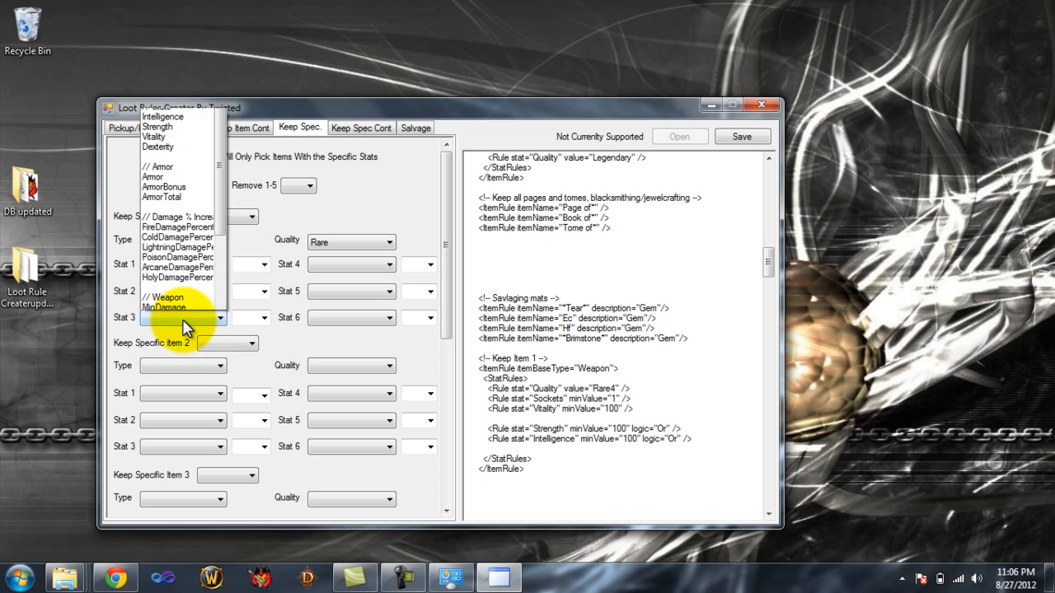
{"action": "left_click", "coordinate": [173, 284]}
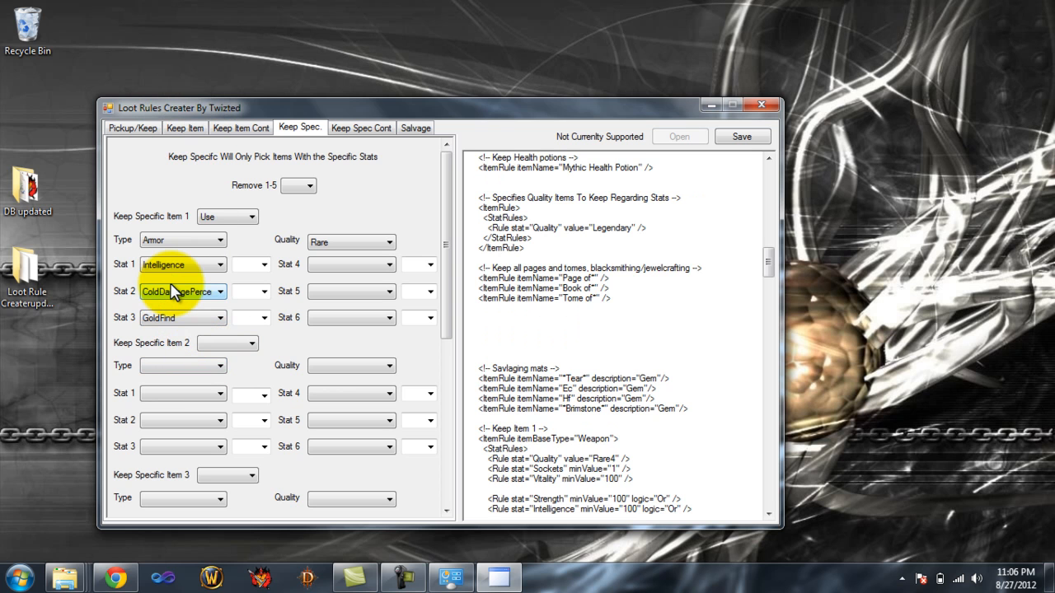
Set Stats 4, 5 and 6 of Keep Specific Item 1 to None and check its generated armor rule.
{"action": "left_click", "coordinate": [371, 265]}
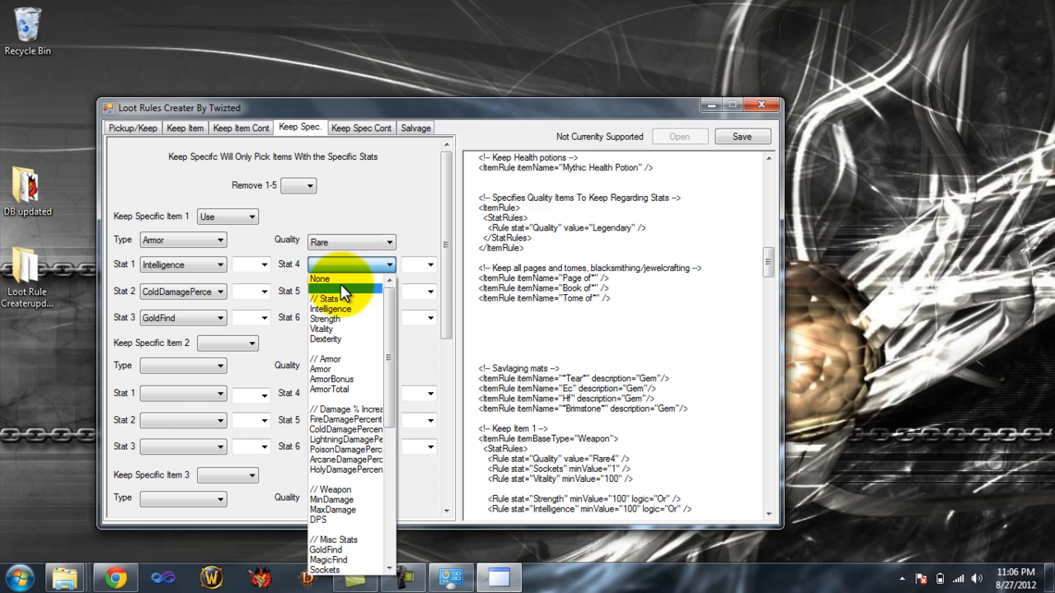
{"action": "left_click", "coordinate": [367, 277]}
{"action": "left_click", "coordinate": [350, 264]}
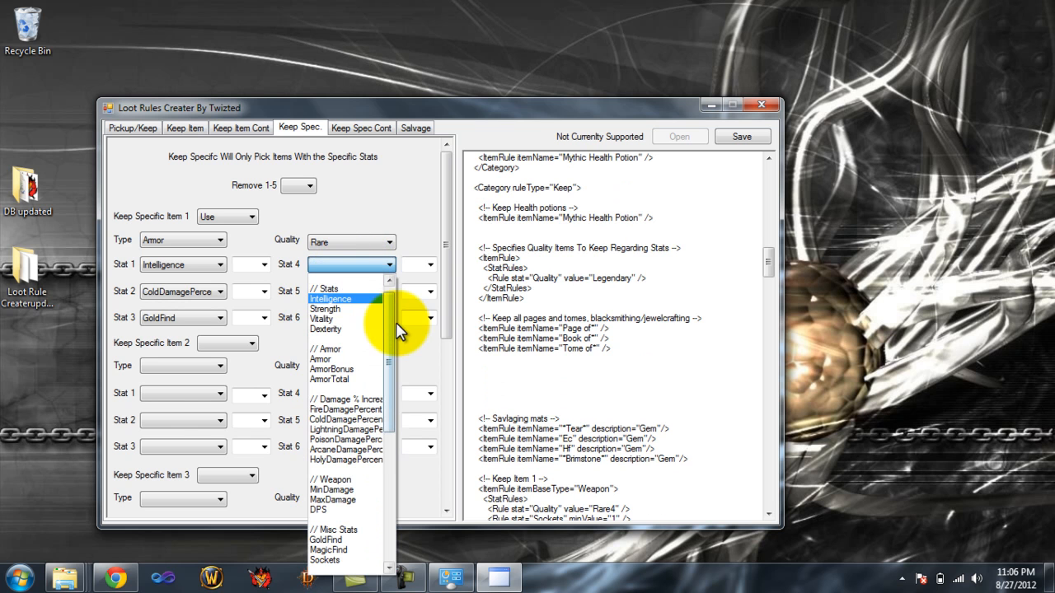
{"action": "scroll", "coordinate": [387, 329], "scroll_direction": "up", "scroll_amount": 1}
{"action": "left_click", "coordinate": [350, 279]}
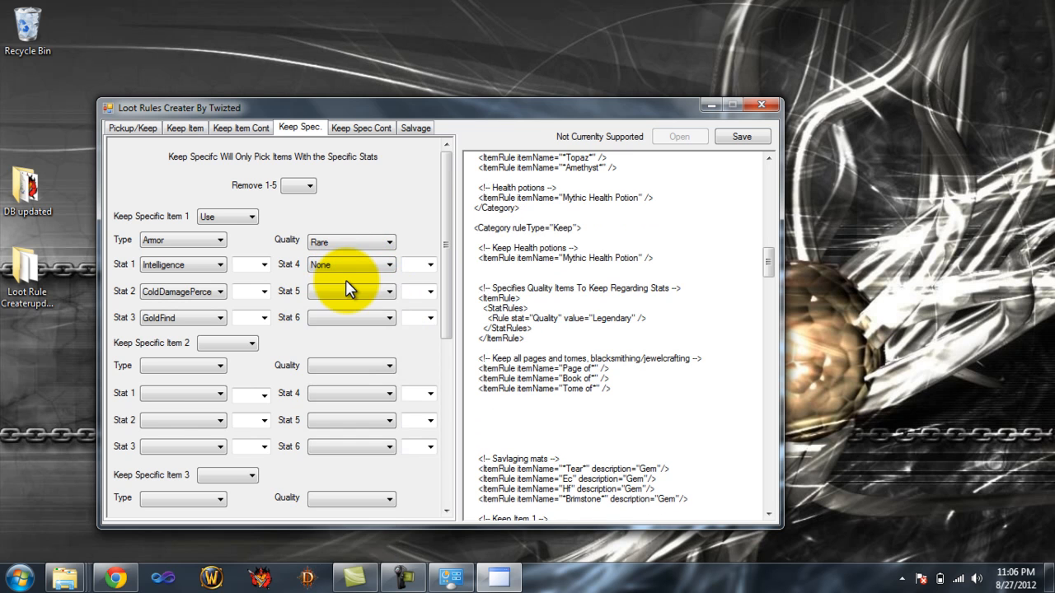
{"action": "left_click", "coordinate": [365, 286]}
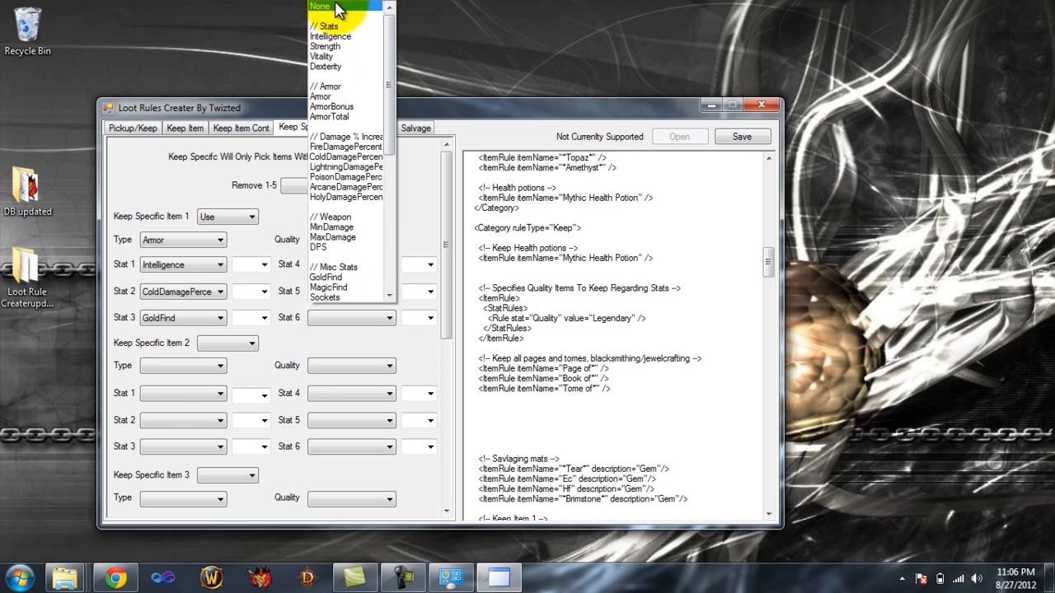
{"action": "left_click", "coordinate": [334, 8]}
{"action": "left_click", "coordinate": [353, 318]}
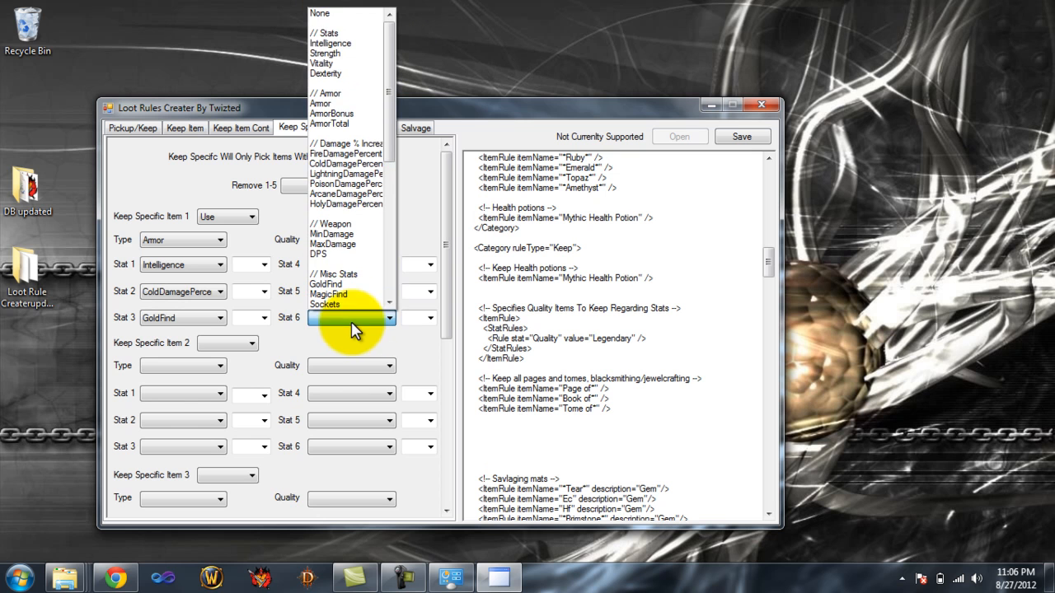
{"action": "left_click", "coordinate": [323, 10]}
{"action": "left_click_drag", "start_coordinate": [768, 267], "coordinate": [770, 350]}
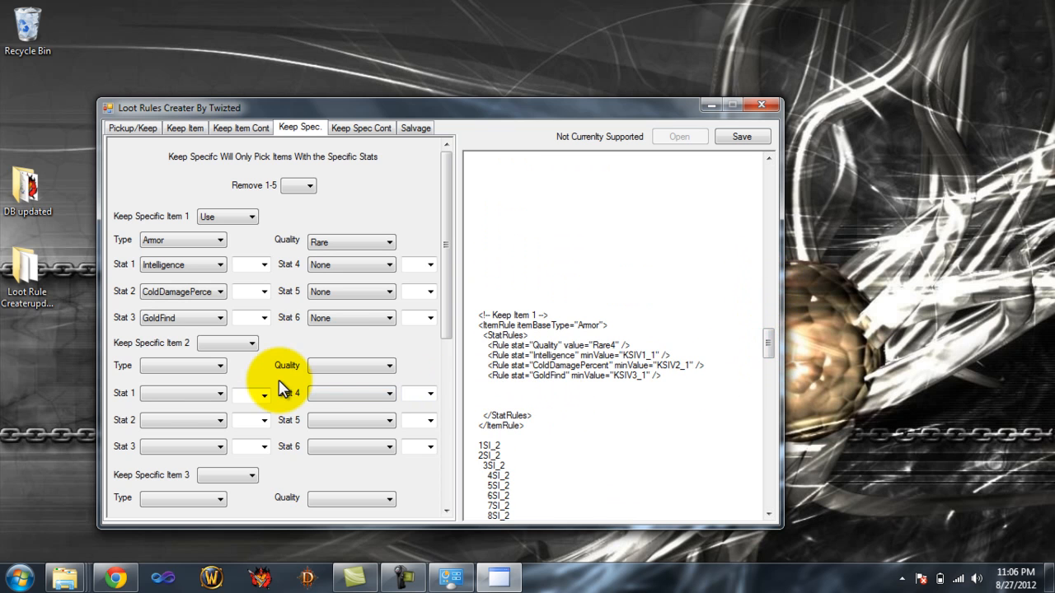
Set Keep Specific Item 2 and Keep Specific Item 3 to Remove.
{"action": "left_click_drag", "start_coordinate": [483, 405], "coordinate": [447, 376]}
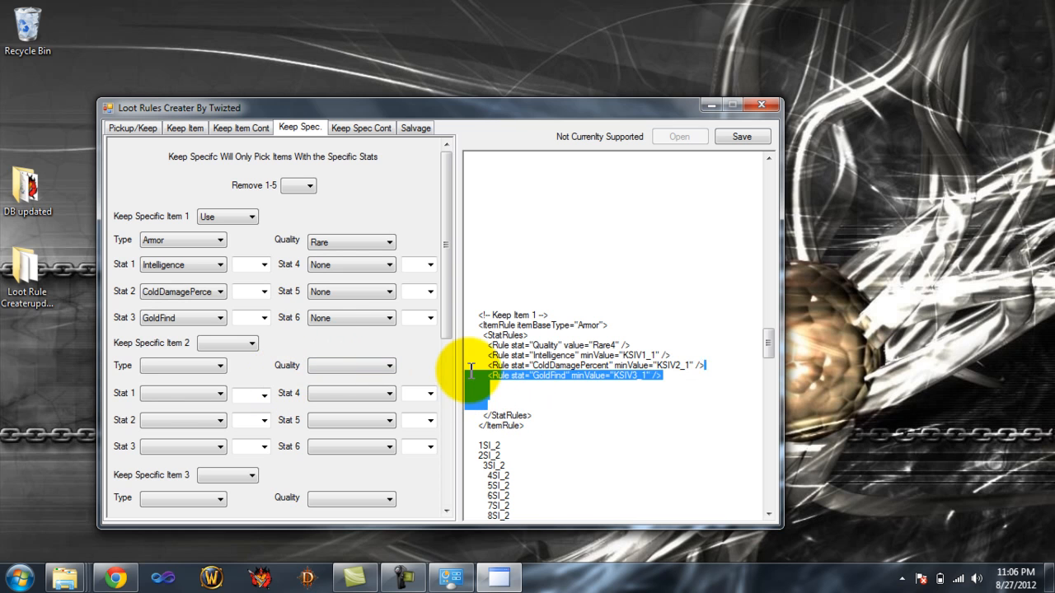
{"action": "left_click", "coordinate": [473, 379]}
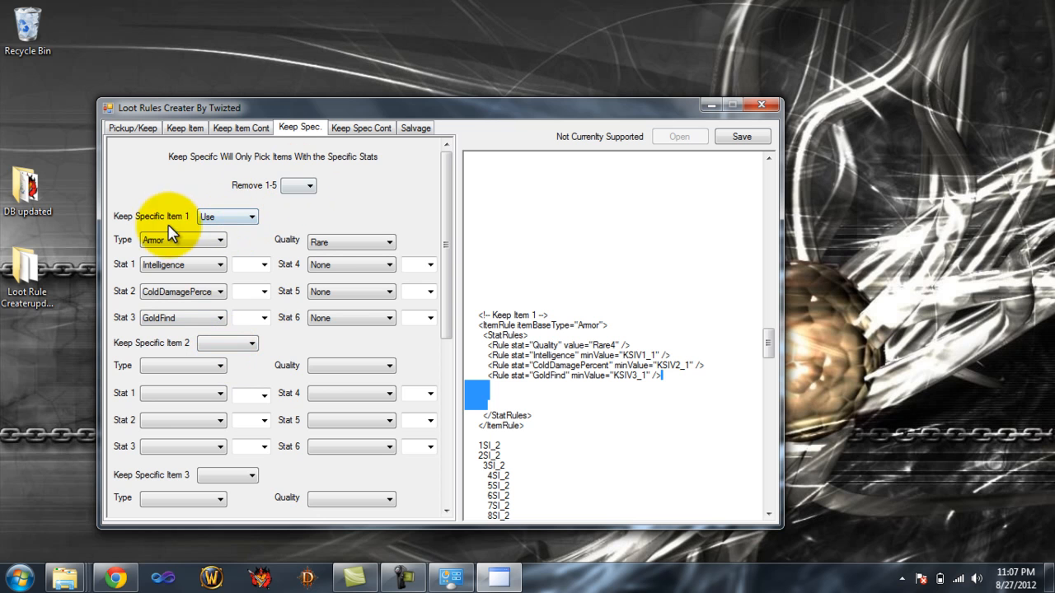
{"action": "left_click", "coordinate": [246, 343]}
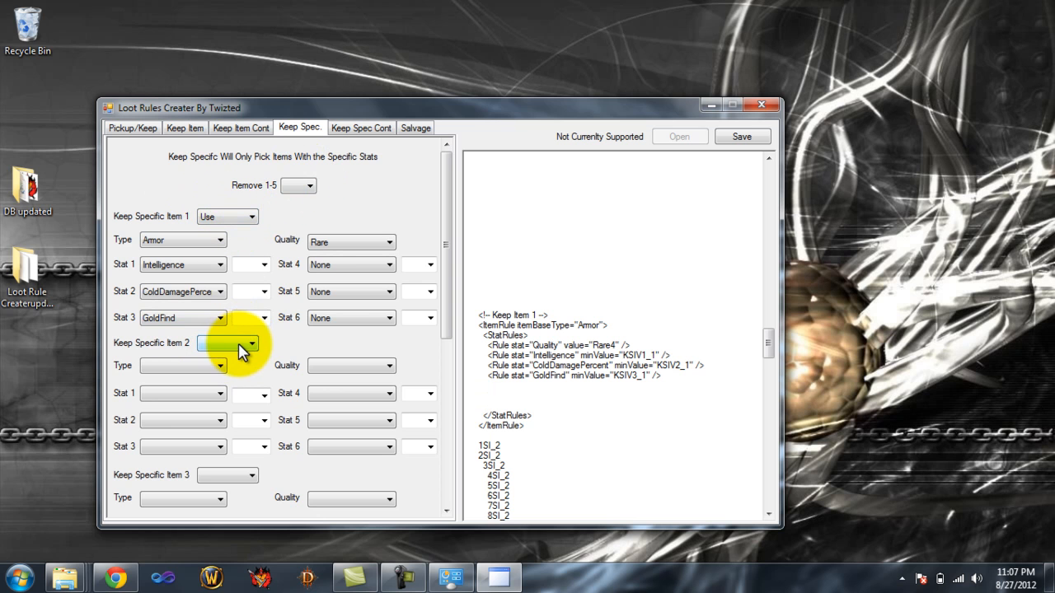
{"action": "left_click", "coordinate": [237, 367]}
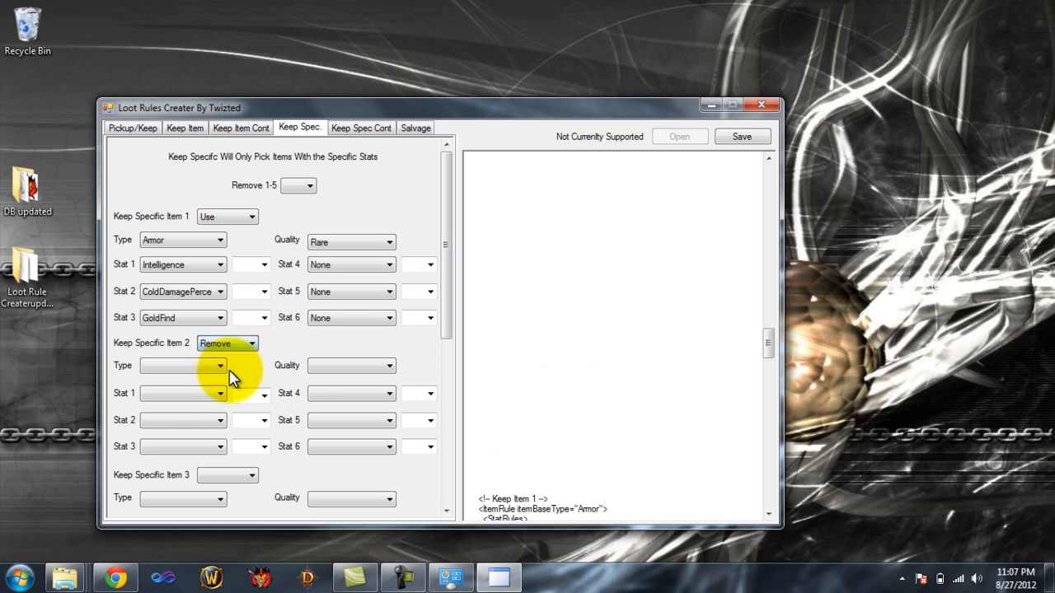
{"action": "left_click", "coordinate": [245, 476]}
{"action": "left_click", "coordinate": [216, 499]}
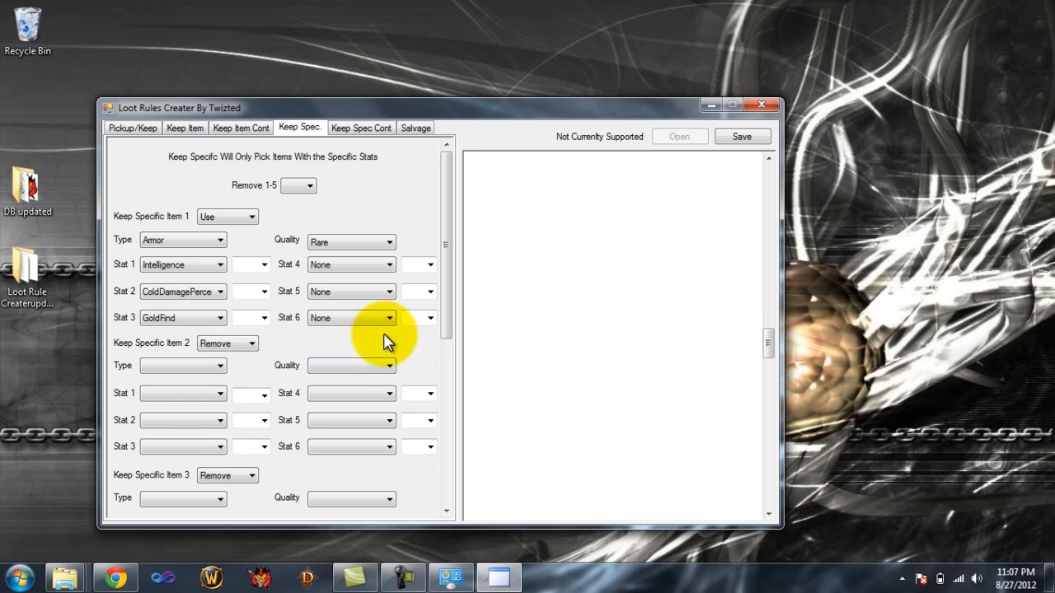
Set Keep Specific Items 4 and 5 to Remove and check the generated rules after Keep Item 1.
{"action": "left_click_drag", "start_coordinate": [444, 313], "coordinate": [407, 471]}
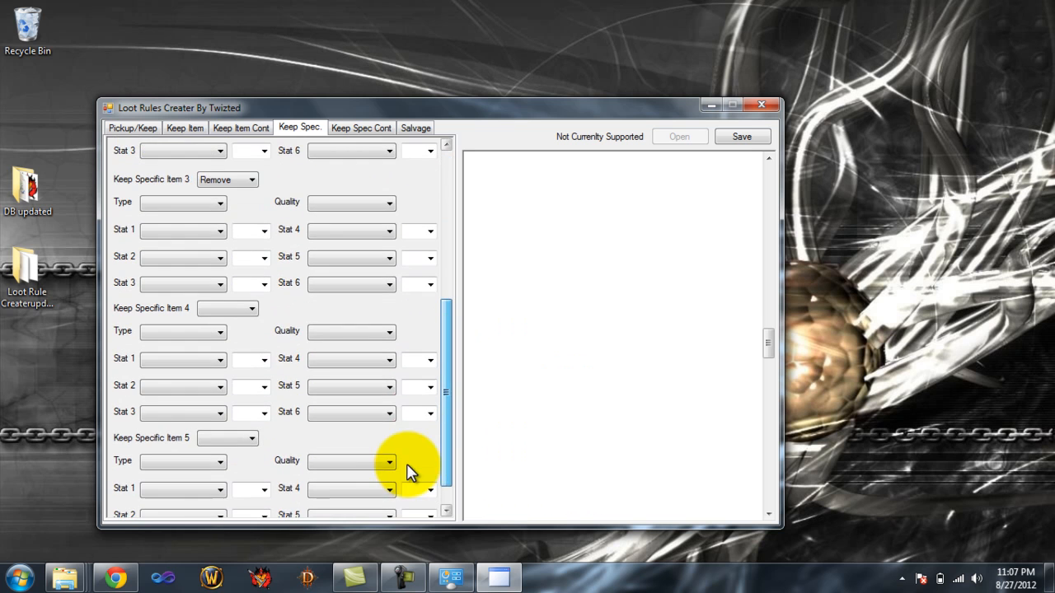
{"action": "left_click", "coordinate": [232, 311]}
{"action": "left_click", "coordinate": [222, 332]}
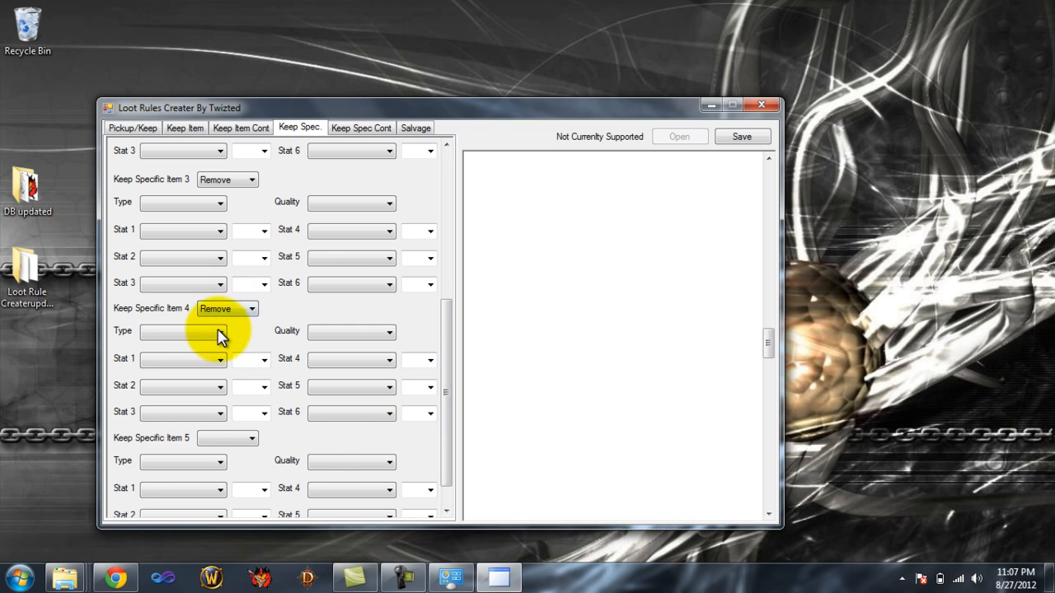
{"action": "left_click", "coordinate": [239, 438]}
{"action": "left_click", "coordinate": [233, 460]}
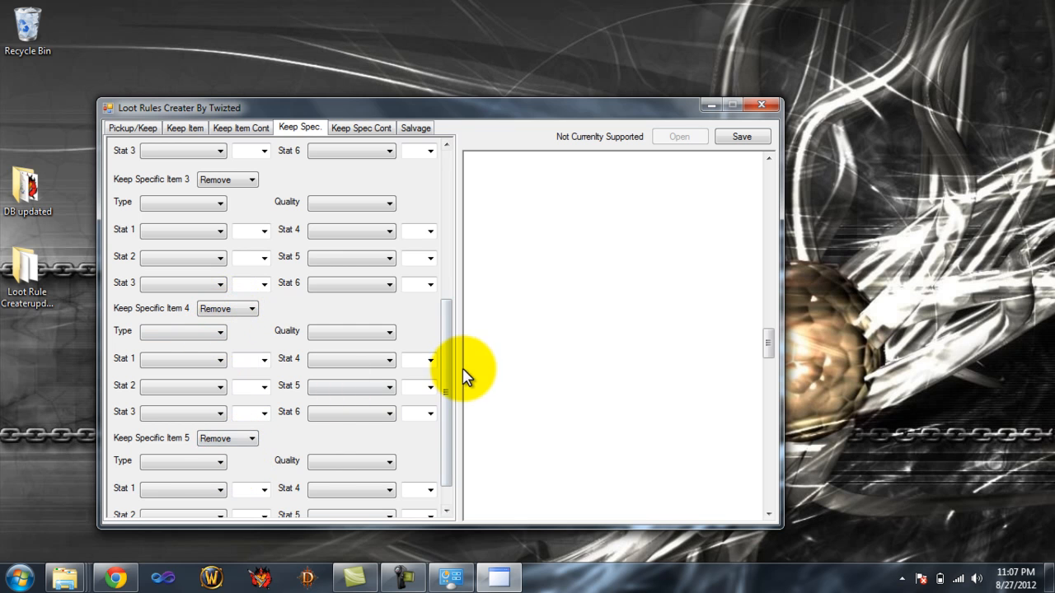
{"action": "left_click_drag", "start_coordinate": [446, 375], "coordinate": [449, 456]}
{"action": "mouse_move", "coordinate": [768, 341]}
{"action": "left_mouse_down"}
{"action": "mouse_move", "coordinate": [770, 360]}
{"action": "mouse_move", "coordinate": [767, 338]}
{"action": "left_mouse_up"}
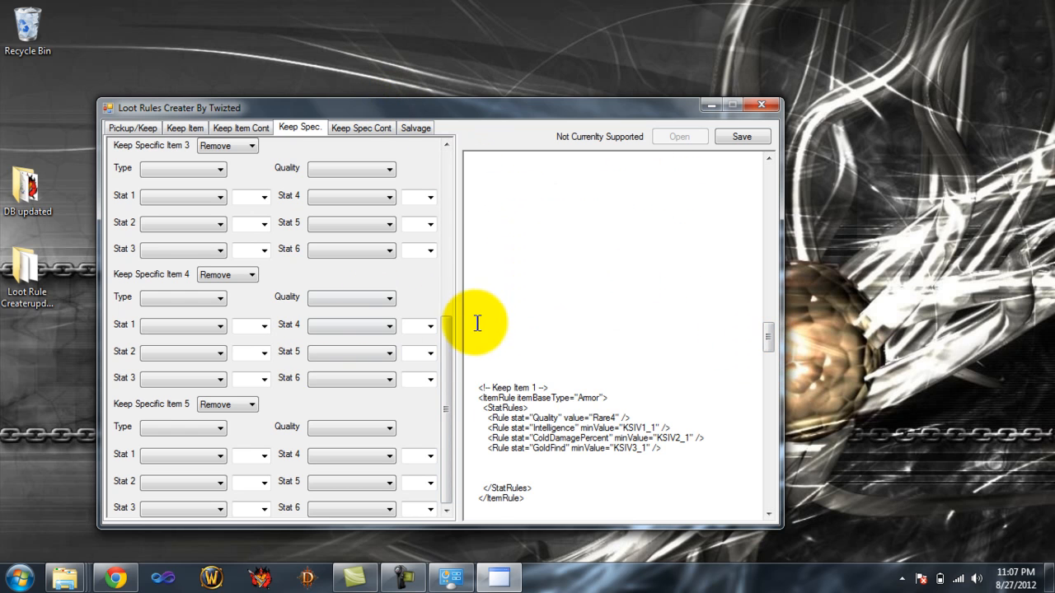
Set the minimum value of the Intelligence stat in Keep Specific Item 1 to 1.
{"action": "left_click_drag", "start_coordinate": [445, 386], "coordinate": [445, 275]}
{"action": "left_click", "coordinate": [264, 176]}
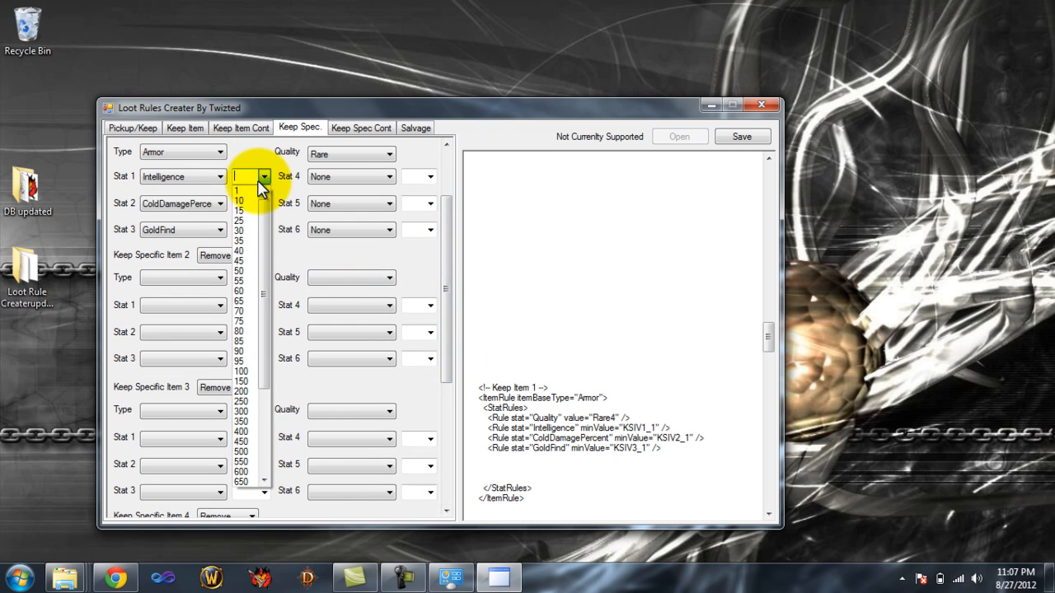
{"action": "left_click", "coordinate": [639, 428]}
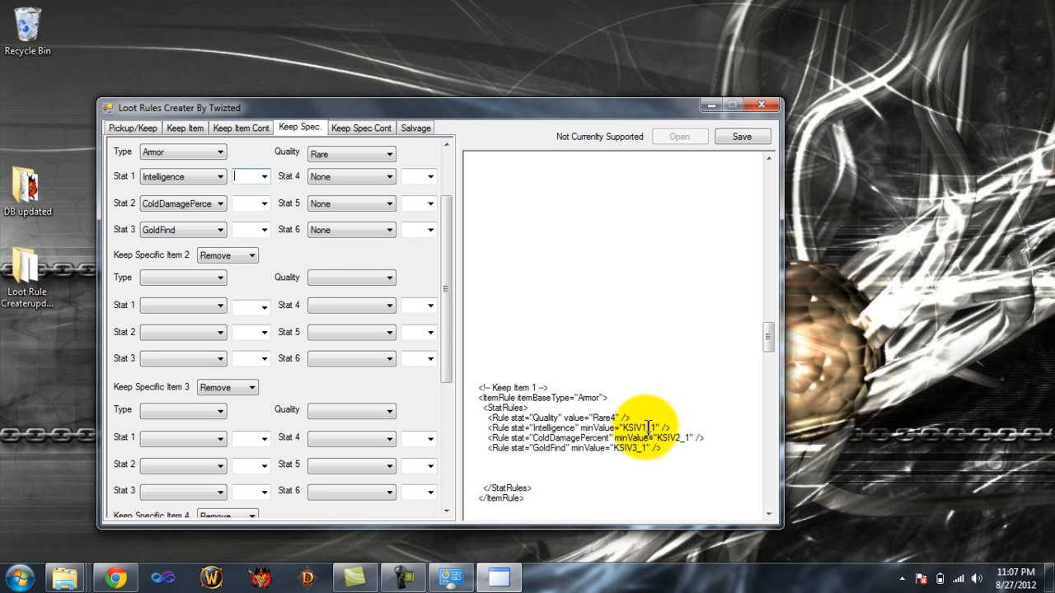
{"action": "double_click", "coordinate": [656, 428]}
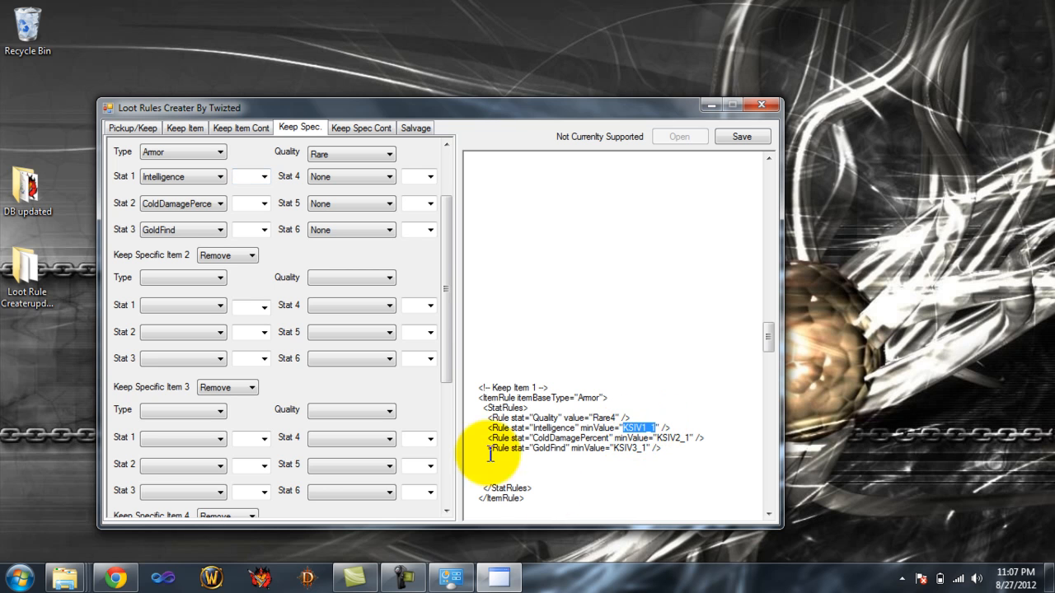
{"action": "left_click", "coordinate": [257, 176]}
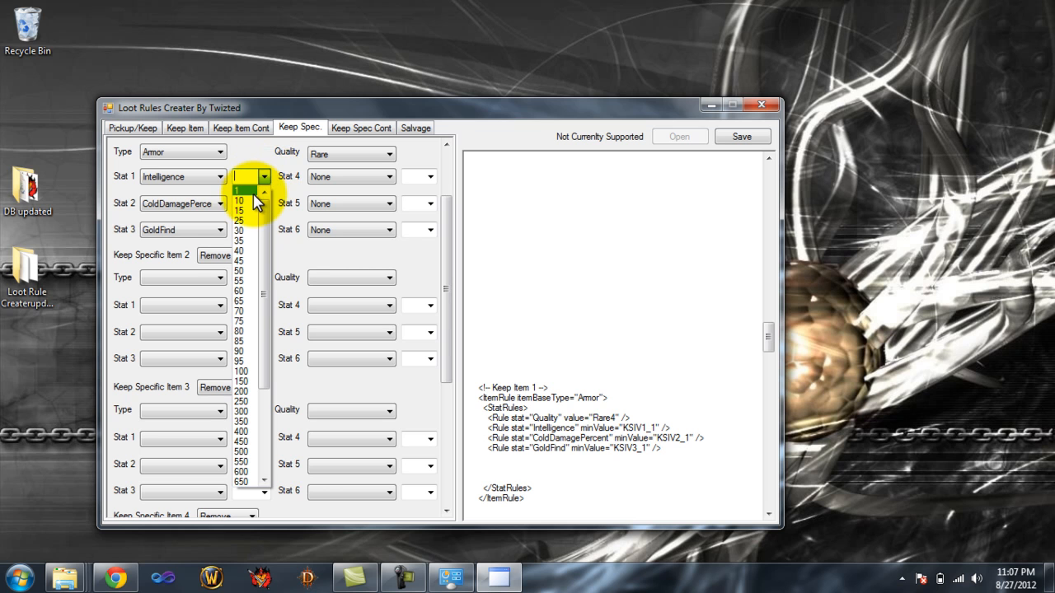
{"action": "left_click", "coordinate": [255, 193]}
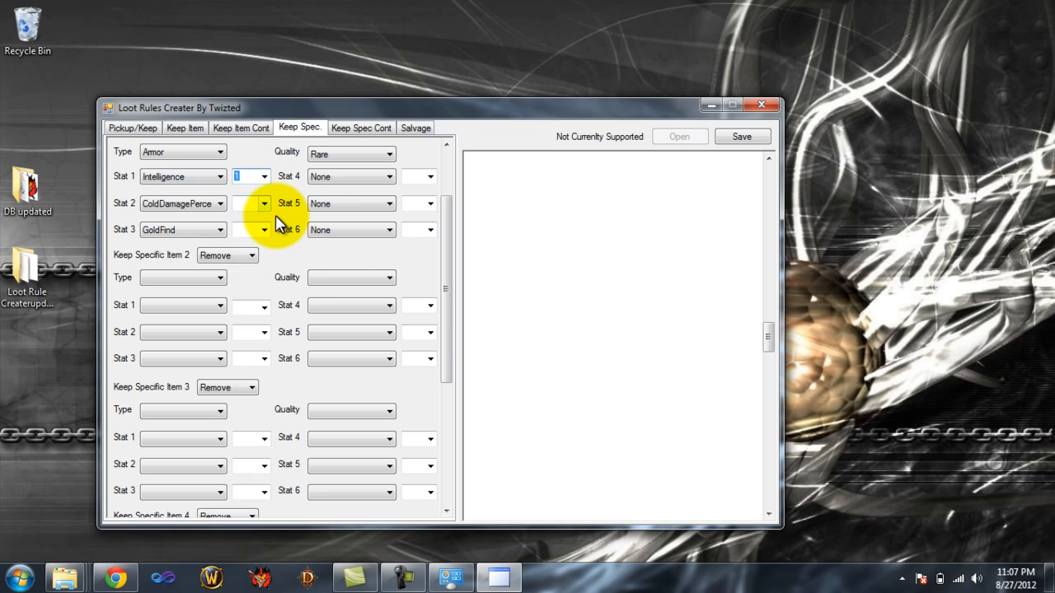
Set the minimum values in Keep Specific Item 1 to 25 for ColdDamagePercent and 35 for GoldFind.
{"action": "left_click", "coordinate": [263, 204]}
{"action": "left_click", "coordinate": [251, 256]}
{"action": "left_click", "coordinate": [263, 230]}
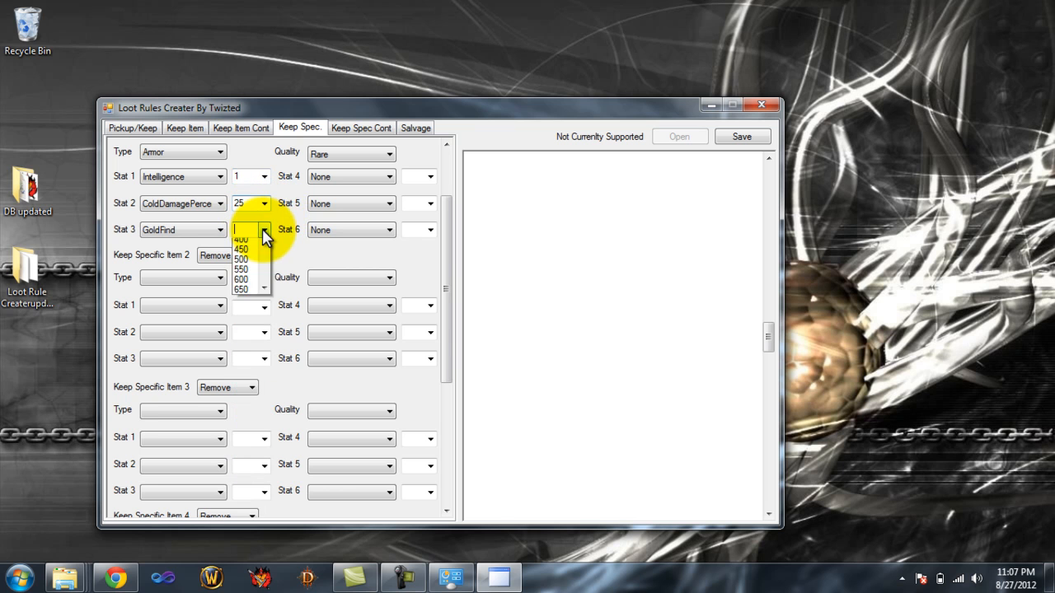
{"action": "left_click", "coordinate": [248, 298]}
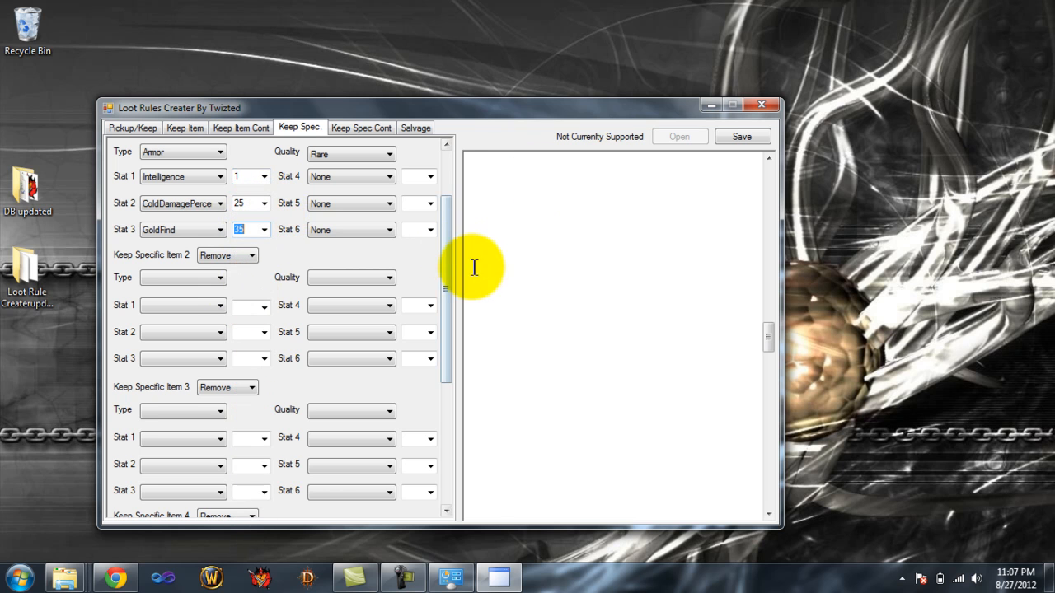
Set Remove 6-10 to Yes for the continued Keep Specific items.
{"action": "left_click_drag", "start_coordinate": [449, 275], "coordinate": [445, 212]}
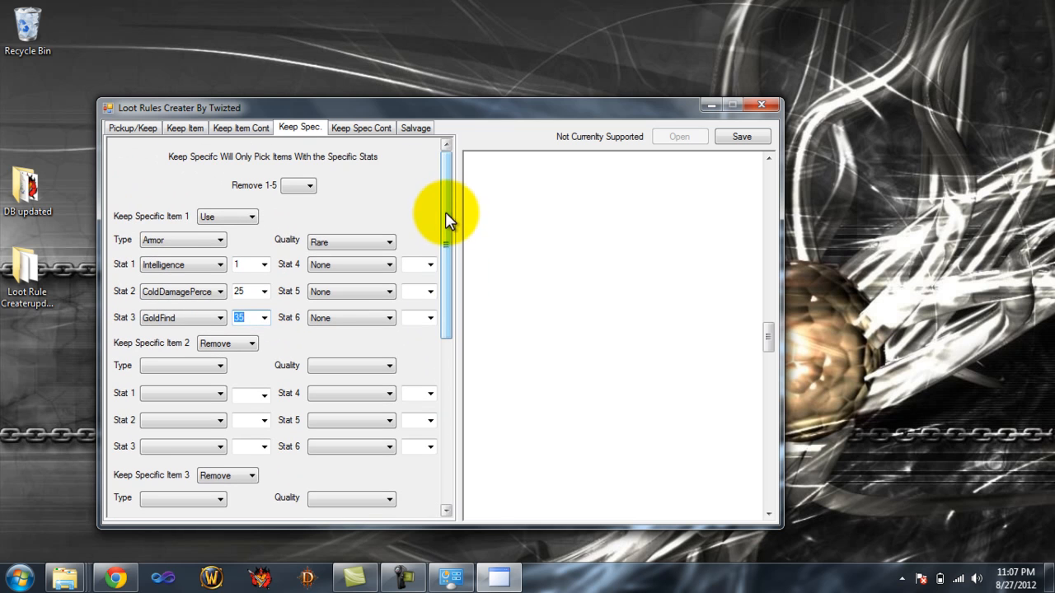
{"action": "left_click", "coordinate": [342, 135]}
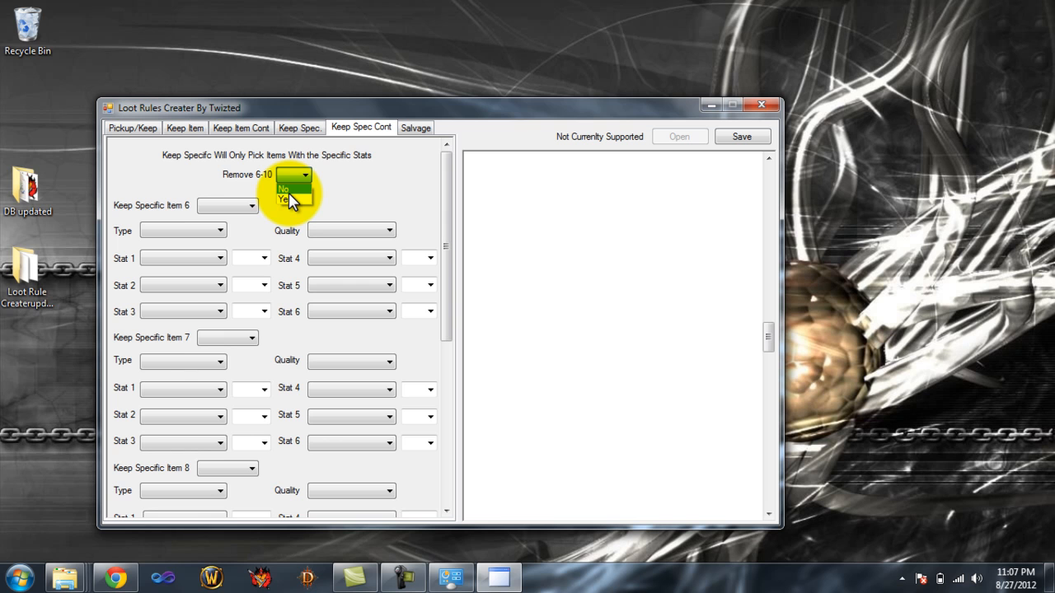
{"action": "left_click", "coordinate": [288, 198]}
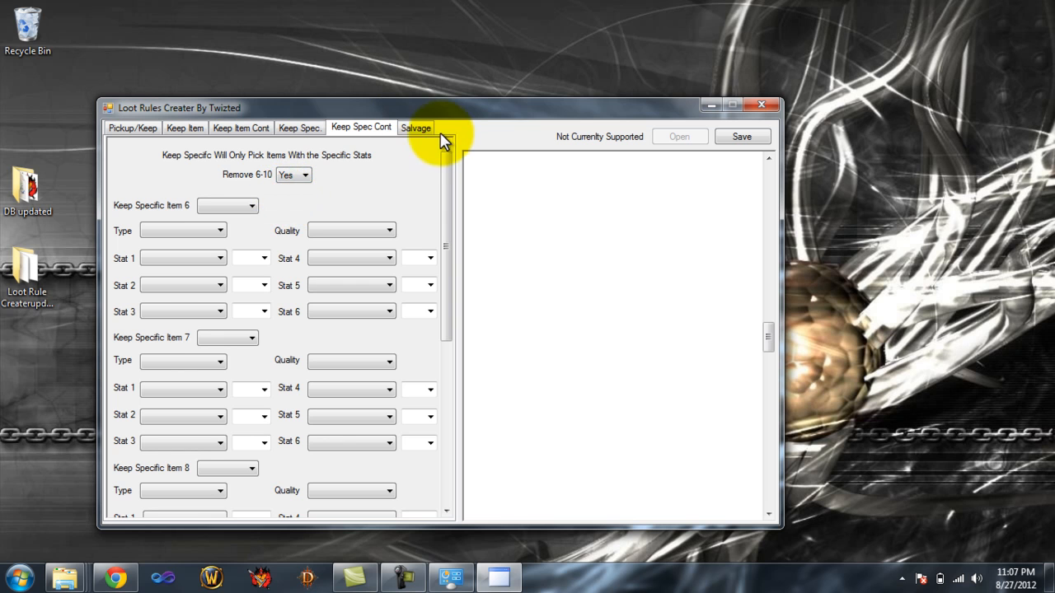
Examine the fixed String of Ears item rule above the Salvage category in the generated rules.
{"action": "left_click_drag", "start_coordinate": [767, 344], "coordinate": [767, 462]}
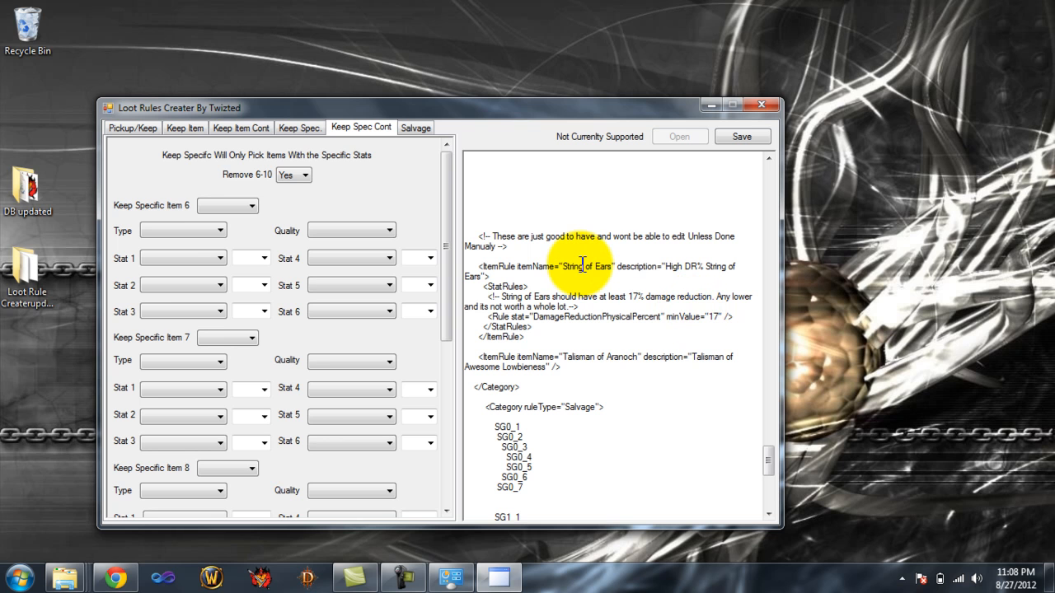
{"action": "left_click_drag", "start_coordinate": [483, 266], "coordinate": [723, 273]}
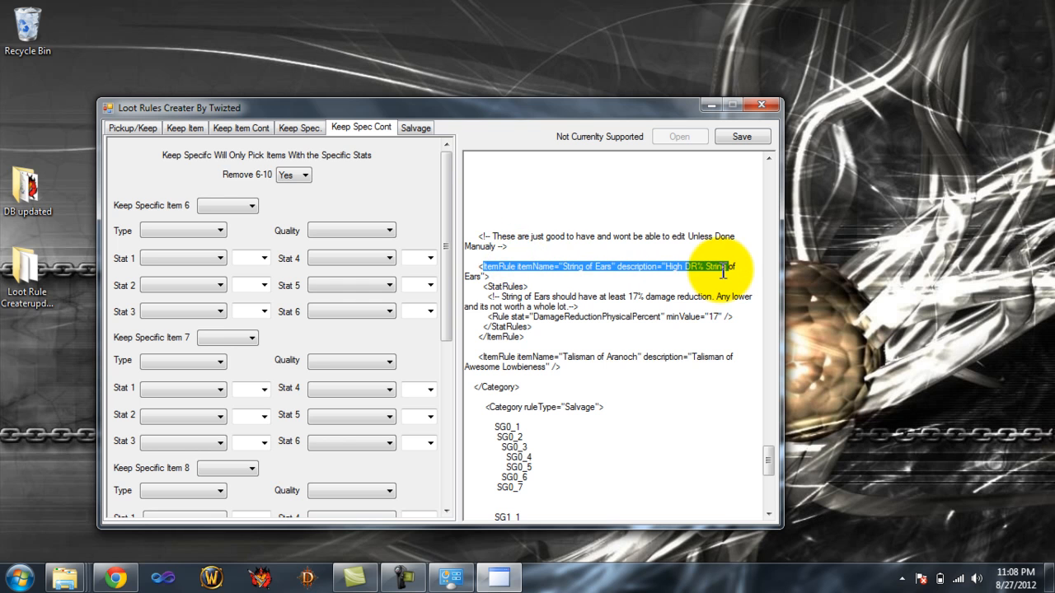
{"action": "left_click", "coordinate": [696, 338]}
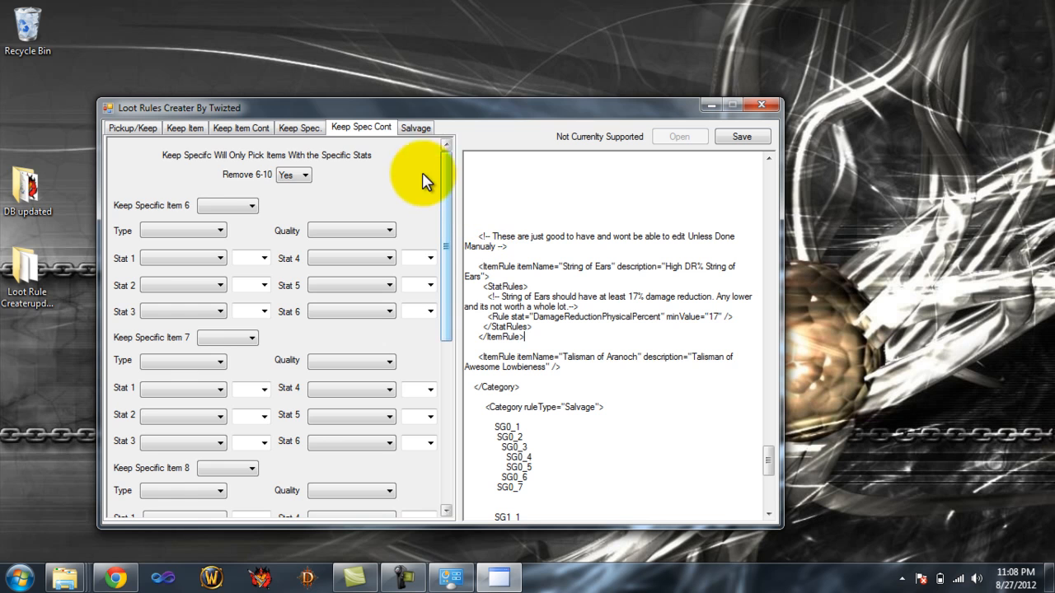
Set the option for whether to salvage to Yes and check the Salvage category in the generated rules.
{"action": "left_click", "coordinate": [417, 129]}
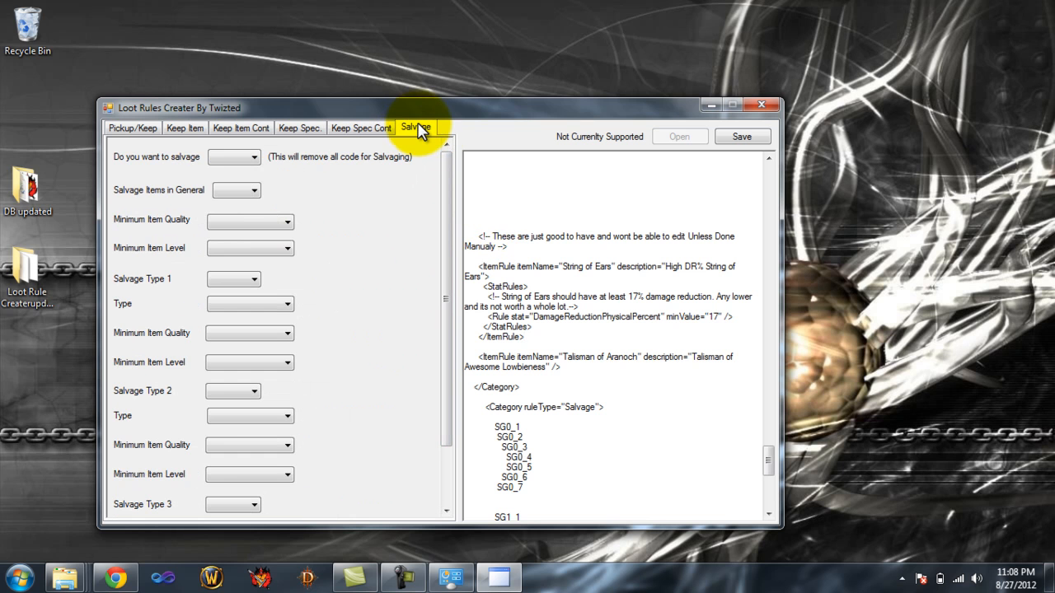
{"action": "left_click", "coordinate": [221, 158]}
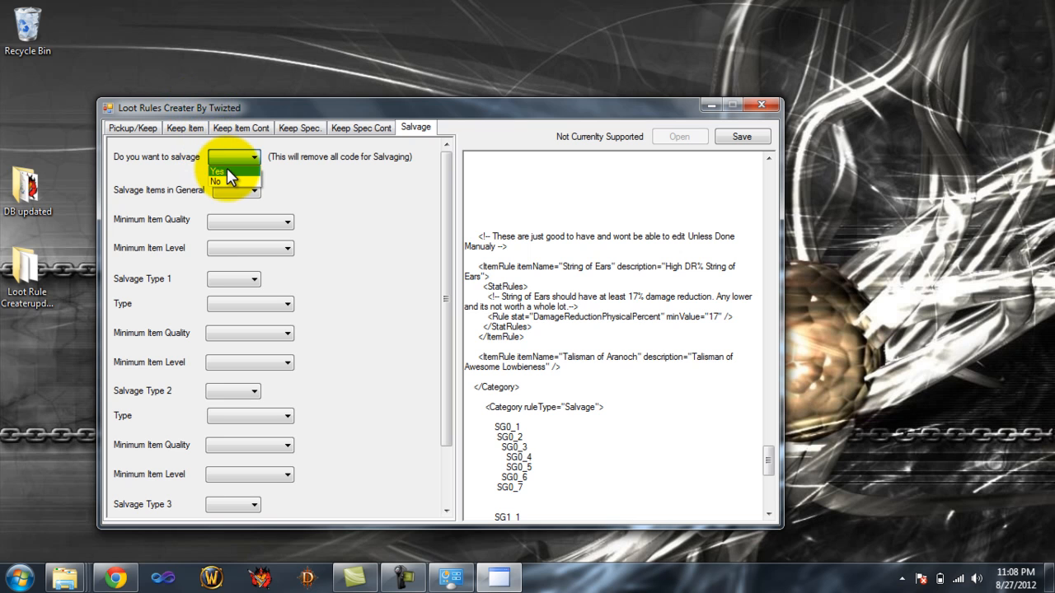
{"action": "left_click", "coordinate": [227, 171]}
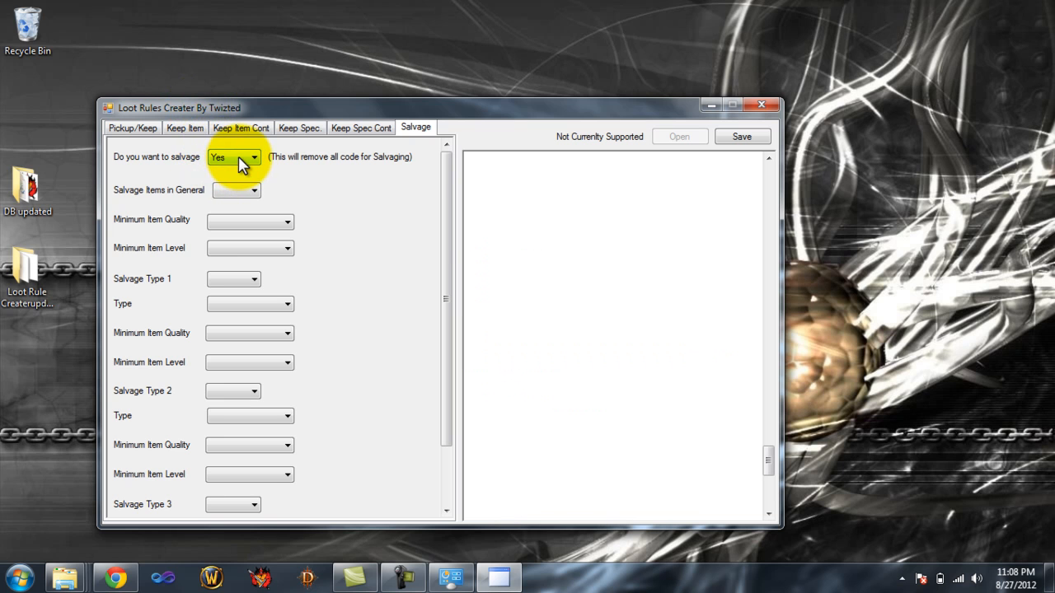
{"action": "mouse_move", "coordinate": [768, 459]}
{"action": "left_mouse_down"}
{"action": "mouse_move", "coordinate": [769, 488]}
{"action": "mouse_move", "coordinate": [769, 472]}
{"action": "left_mouse_up"}
Try the salvage option with No and restore it to Yes.
{"action": "left_click", "coordinate": [240, 160]}
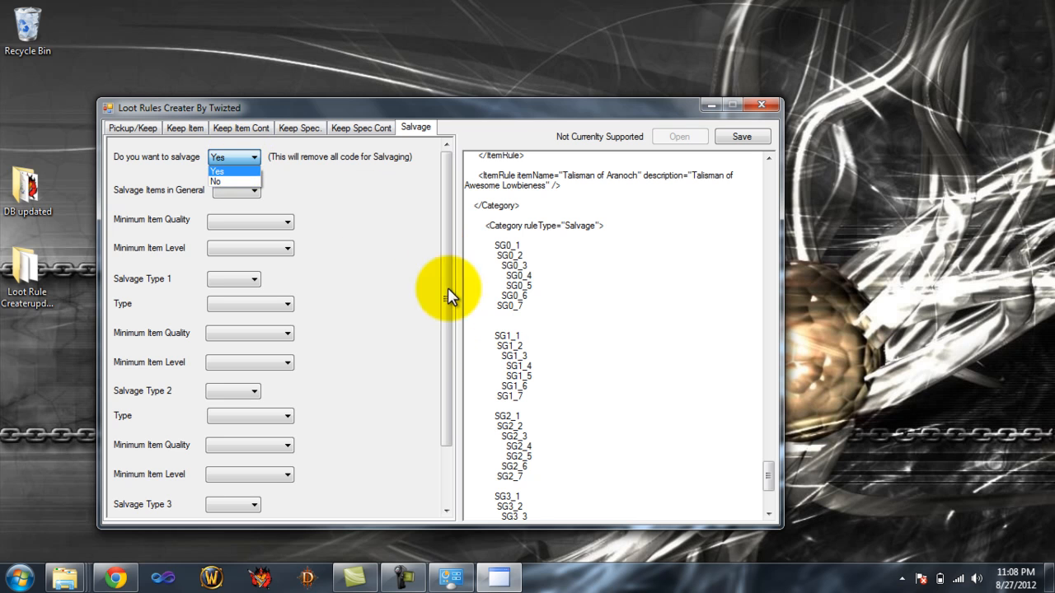
{"action": "left_click", "coordinate": [219, 181]}
{"action": "left_click", "coordinate": [251, 158]}
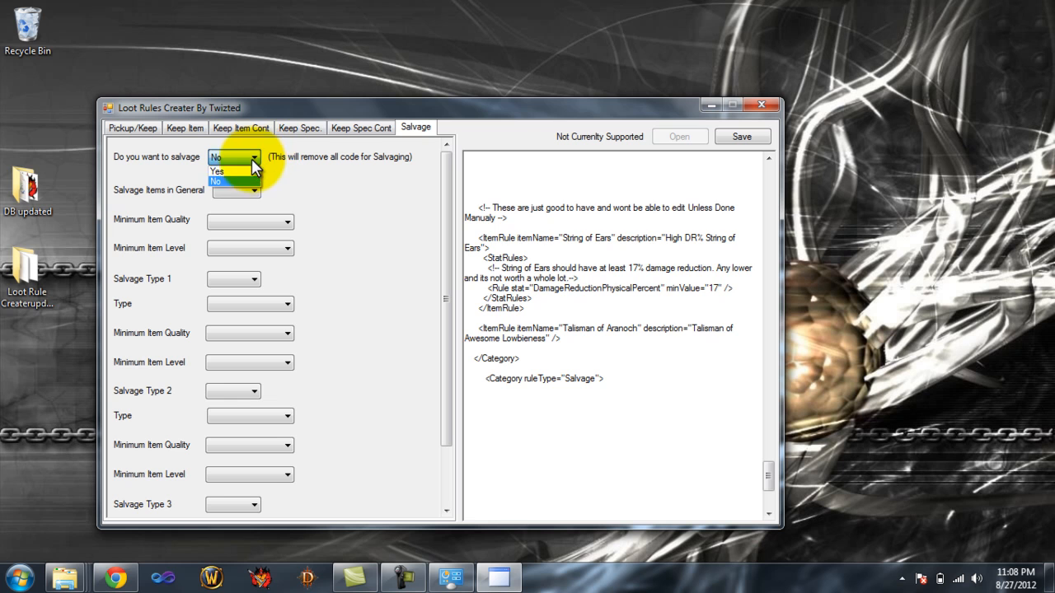
{"action": "left_click", "coordinate": [245, 170]}
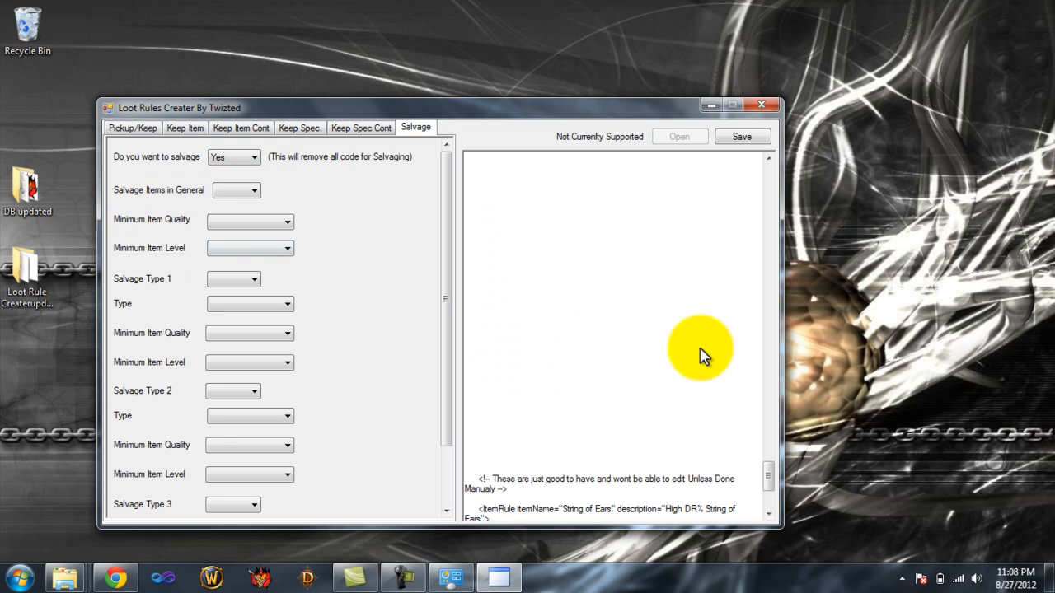
Set Salvage Items in General to Use with Minimum Item Quality All, and check the generated salvage rule.
{"action": "left_click_drag", "start_coordinate": [777, 453], "coordinate": [769, 471]}
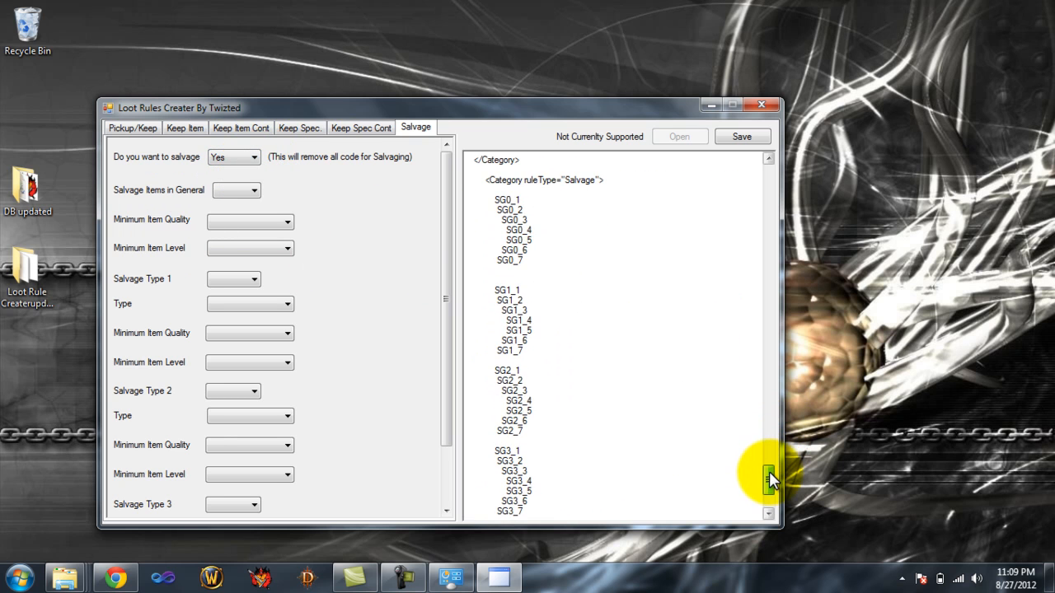
{"action": "left_click", "coordinate": [229, 195]}
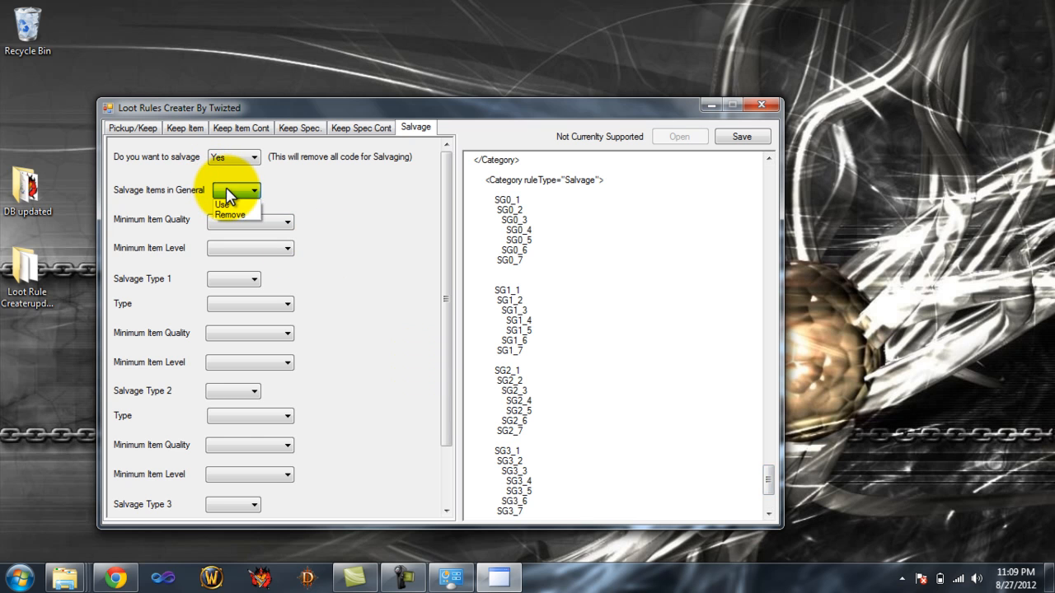
{"action": "left_click", "coordinate": [226, 206]}
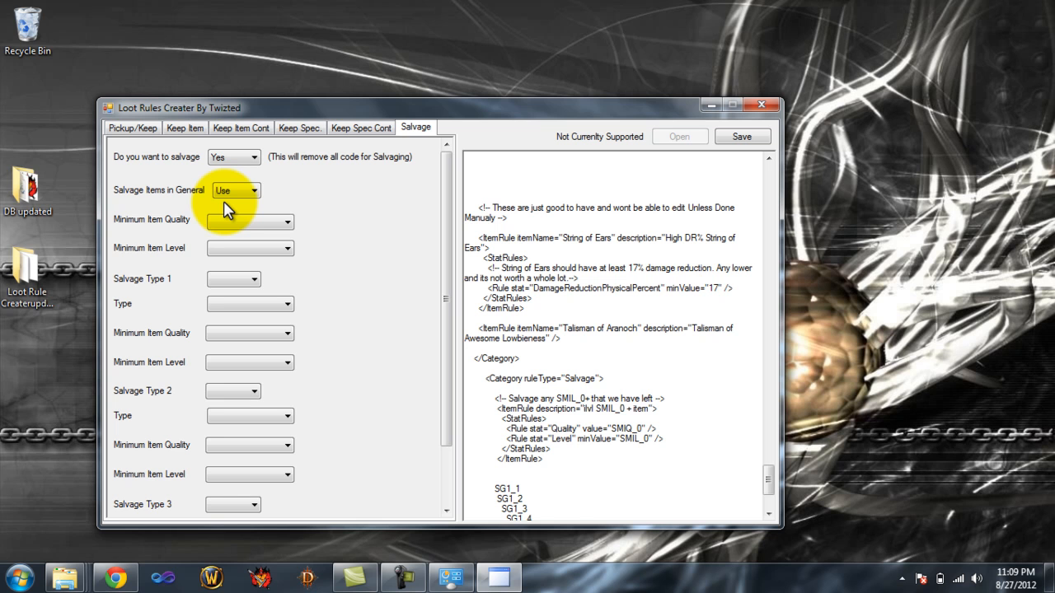
{"action": "left_click", "coordinate": [224, 222]}
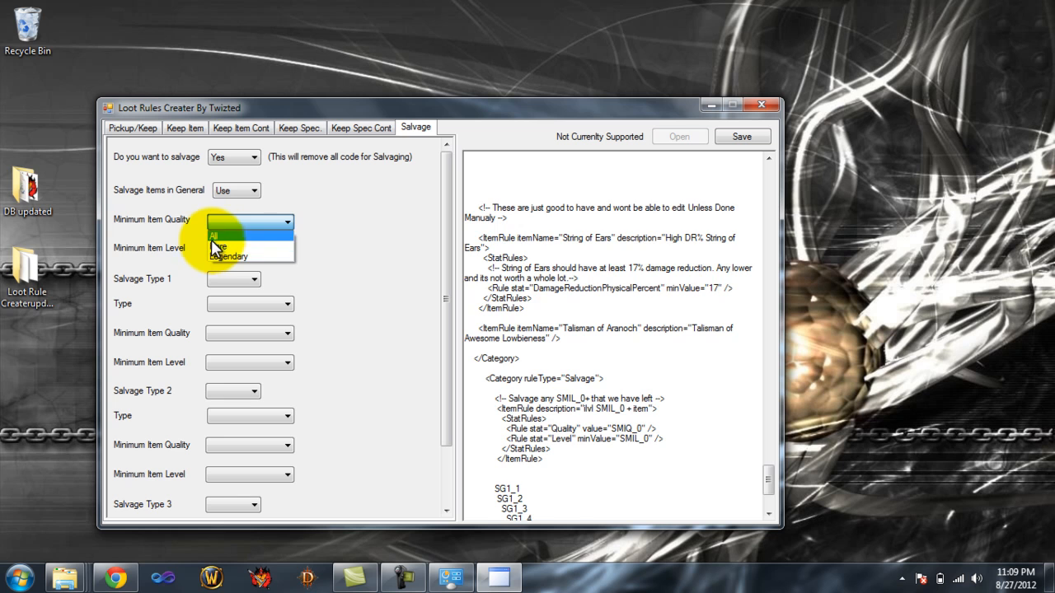
{"action": "left_click", "coordinate": [214, 235]}
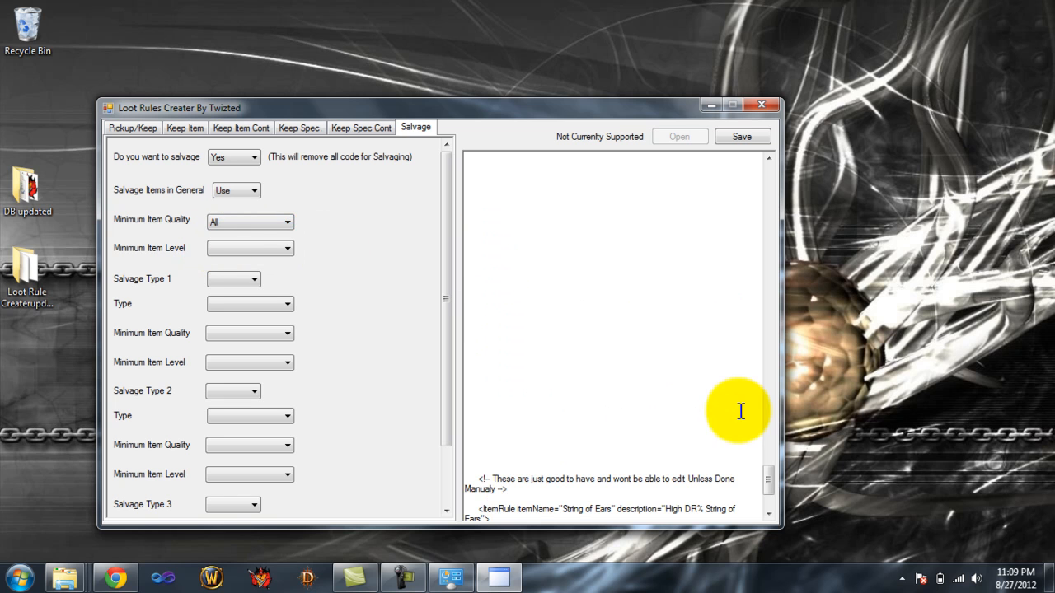
{"action": "left_click_drag", "start_coordinate": [770, 476], "coordinate": [771, 485]}
{"action": "scroll", "coordinate": [770, 483], "scroll_direction": "up", "scroll_amount": 3}
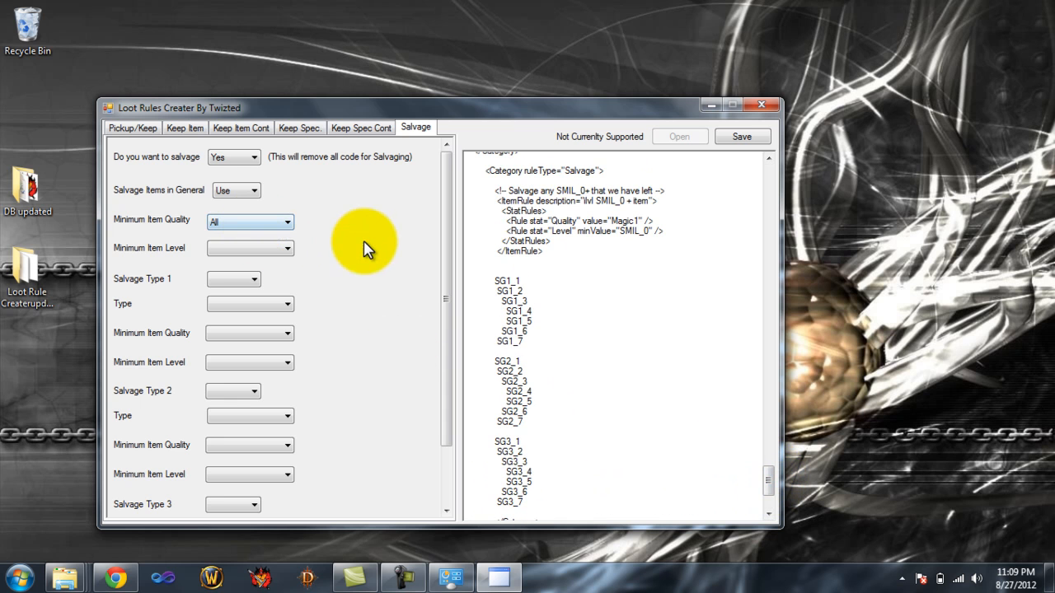
Set the general salvage Minimum Item Level to All and check the generated salvage rule.
{"action": "left_click", "coordinate": [261, 251]}
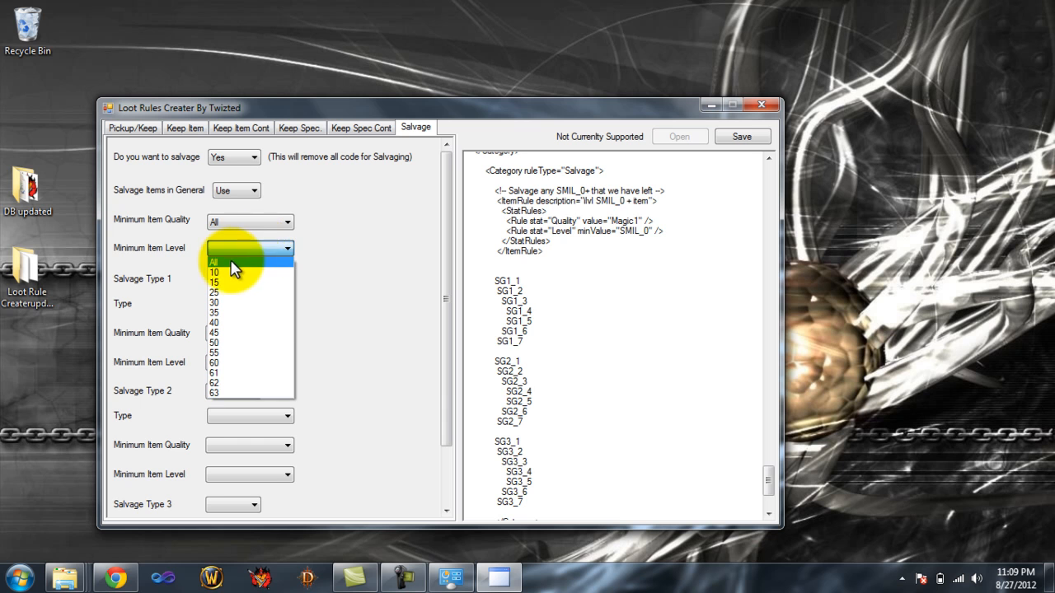
{"action": "left_click", "coordinate": [231, 264]}
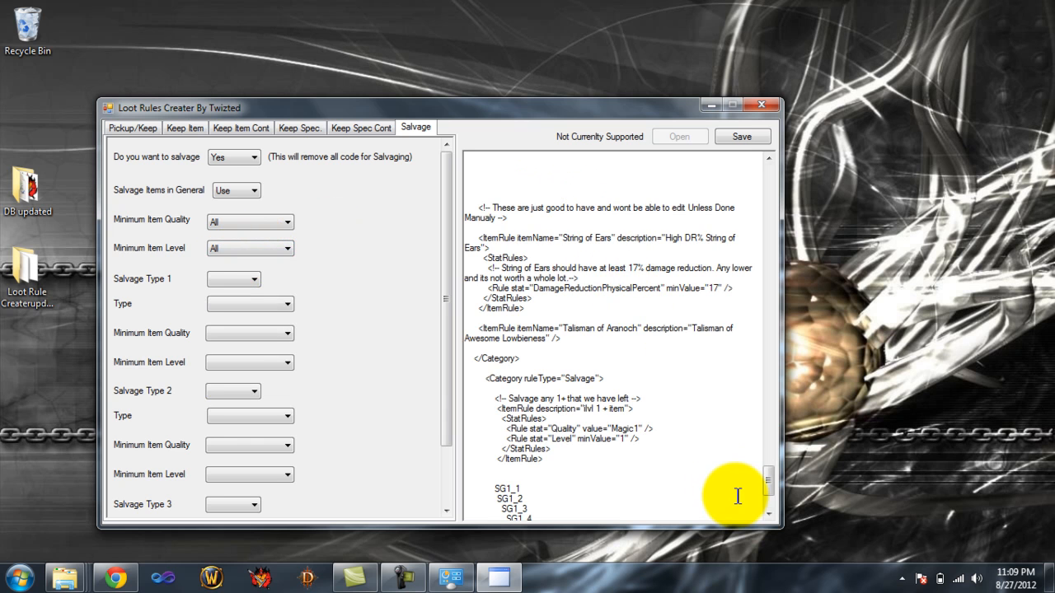
{"action": "scroll", "coordinate": [772, 486], "scroll_direction": "down", "scroll_amount": 10}
{"action": "scroll", "coordinate": [770, 490], "scroll_direction": "up", "scroll_amount": 5}
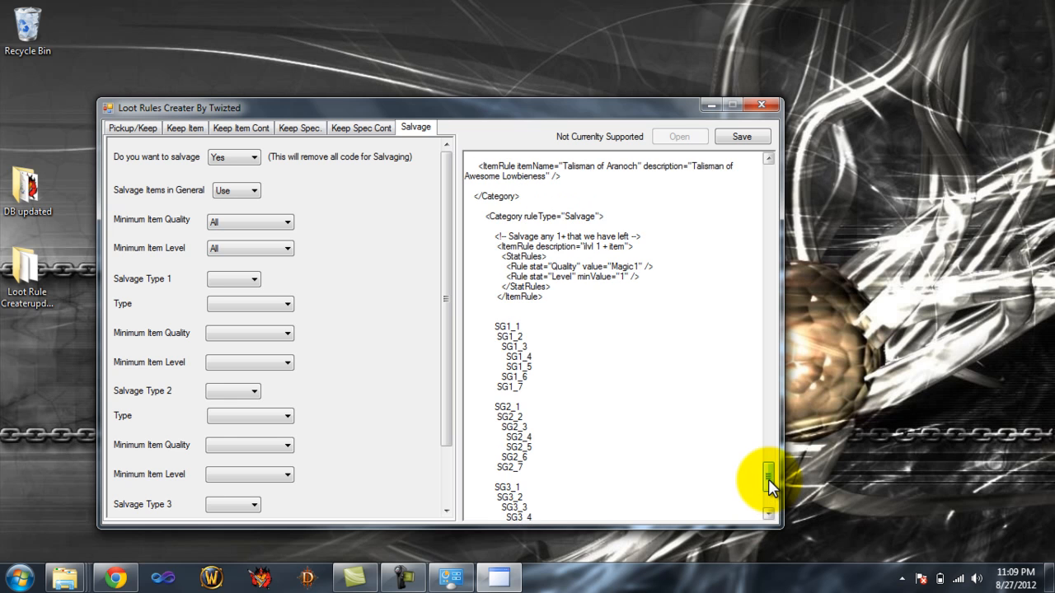
Set the general salvage Minimum Item Level to 61, then switch Salvage Items in General to Remove.
{"action": "left_click", "coordinate": [240, 247]}
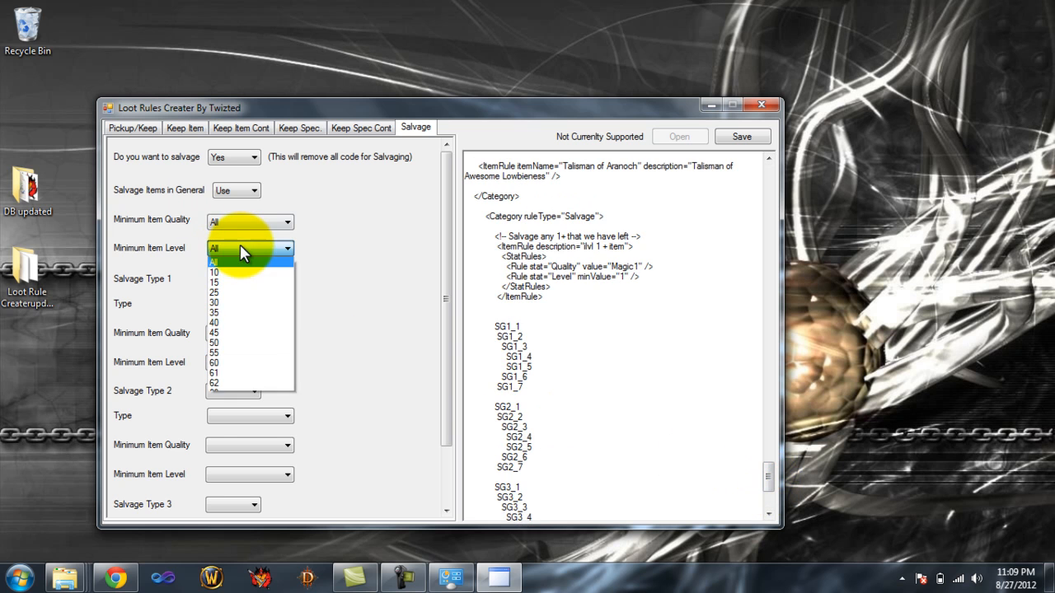
{"action": "left_click", "coordinate": [239, 374]}
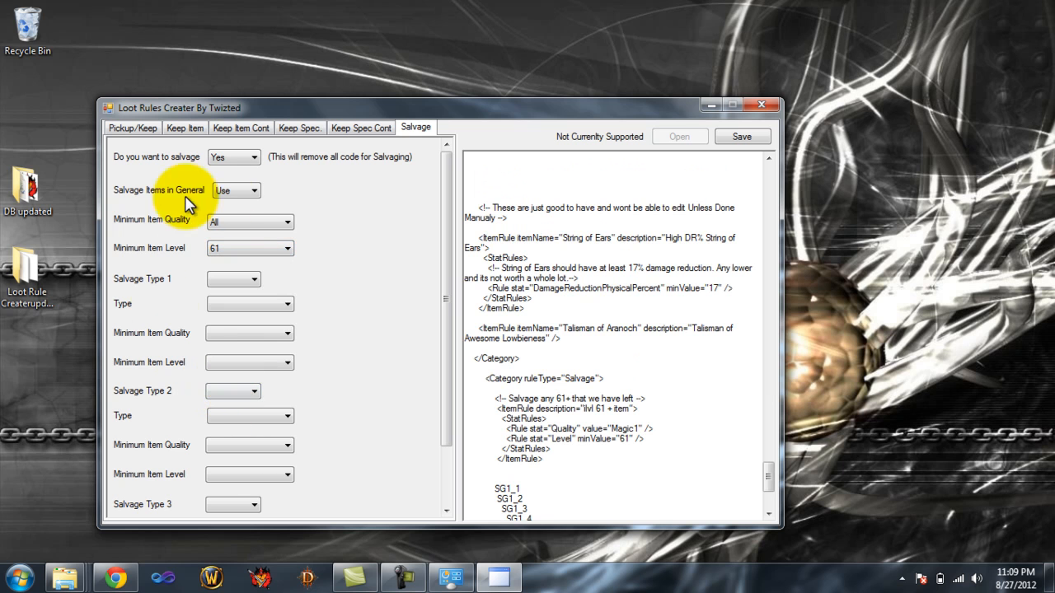
{"action": "left_click", "coordinate": [247, 192]}
{"action": "left_click", "coordinate": [242, 214]}
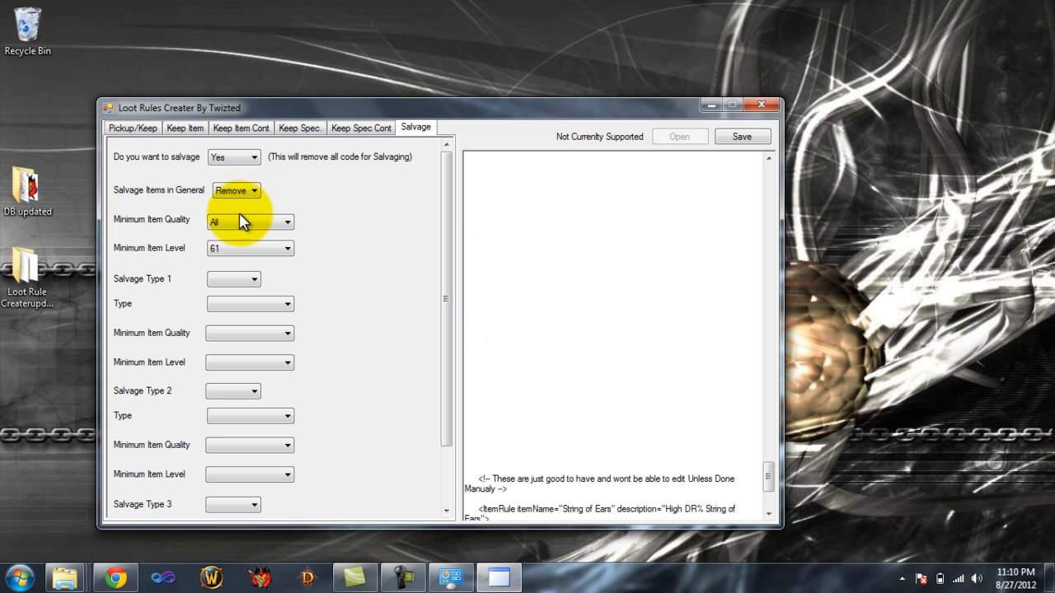
{"action": "left_click_drag", "start_coordinate": [772, 475], "coordinate": [773, 491]}
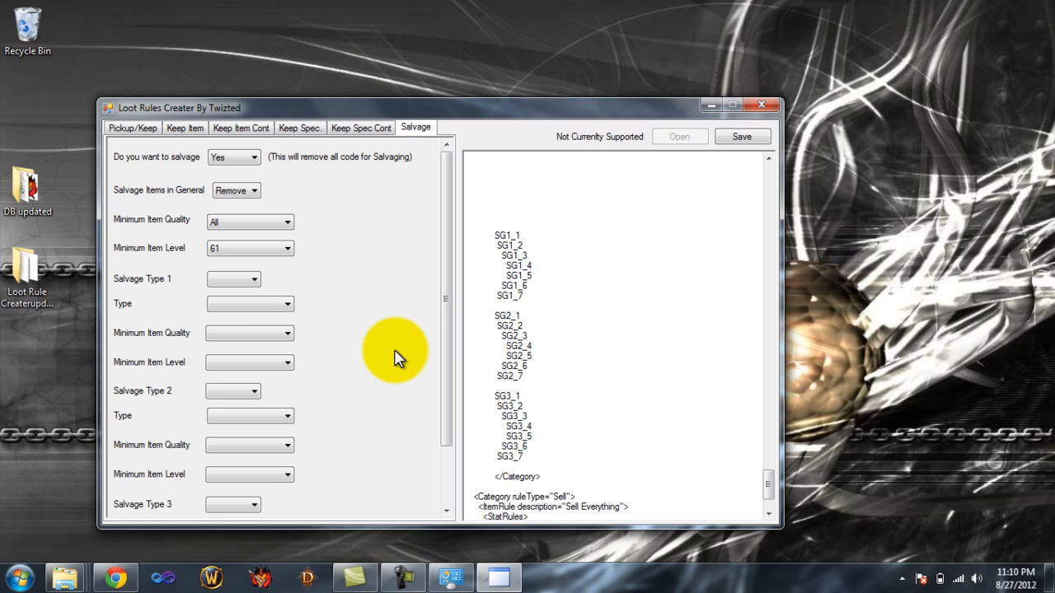
Set Salvage Type 1 to Use and check its template rule in the generated Salvage category.
{"action": "left_click", "coordinate": [245, 278]}
{"action": "left_click", "coordinate": [239, 292]}
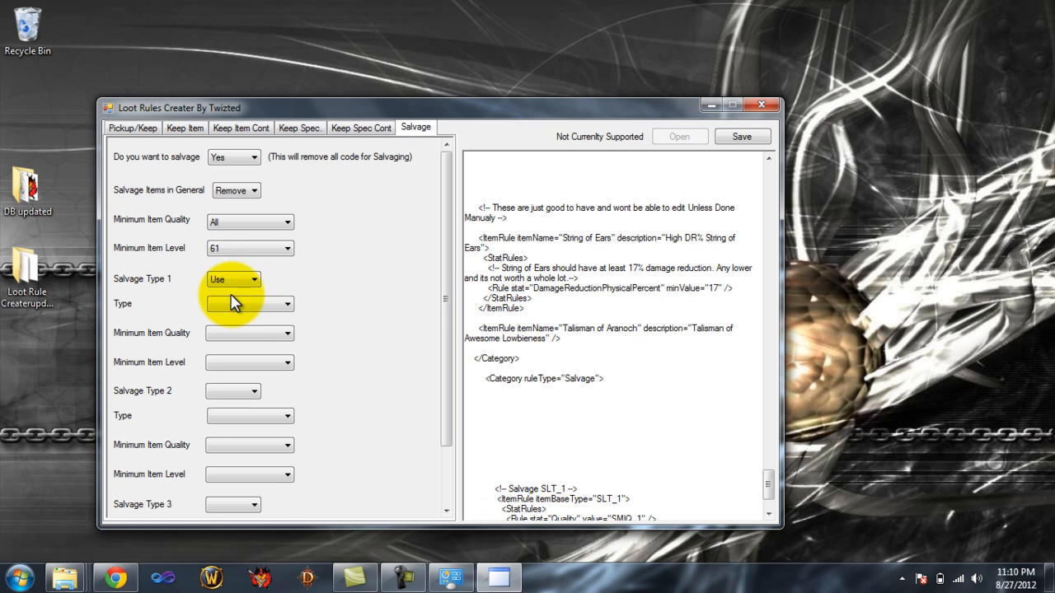
{"action": "left_click_drag", "start_coordinate": [765, 485], "coordinate": [767, 479]}
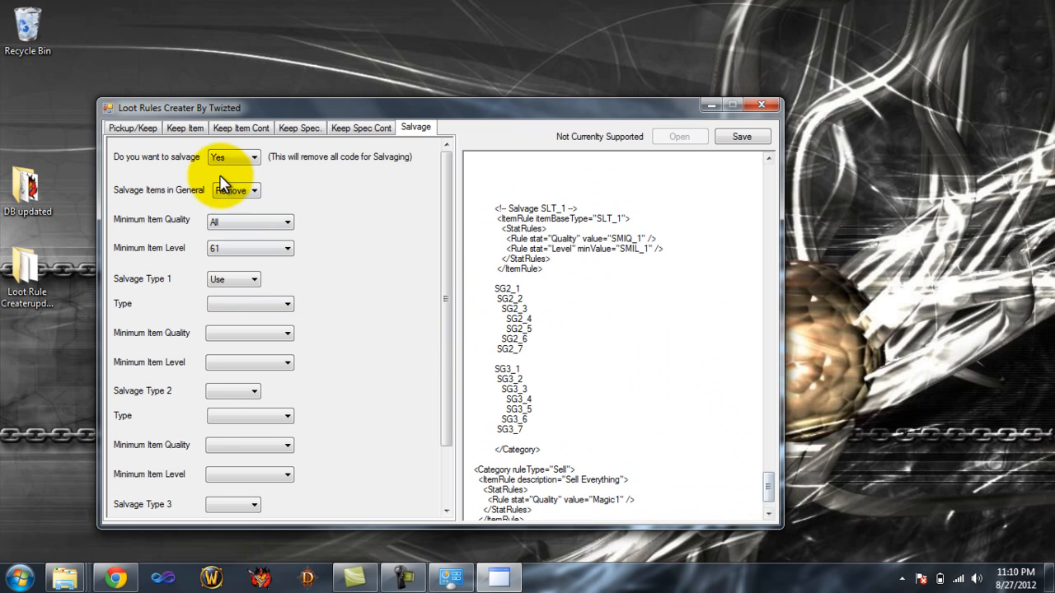
Define Salvage Type 1 as Weapon with Minimum Item Quality Rare and Minimum Item Level 61.
{"action": "left_click", "coordinate": [224, 304]}
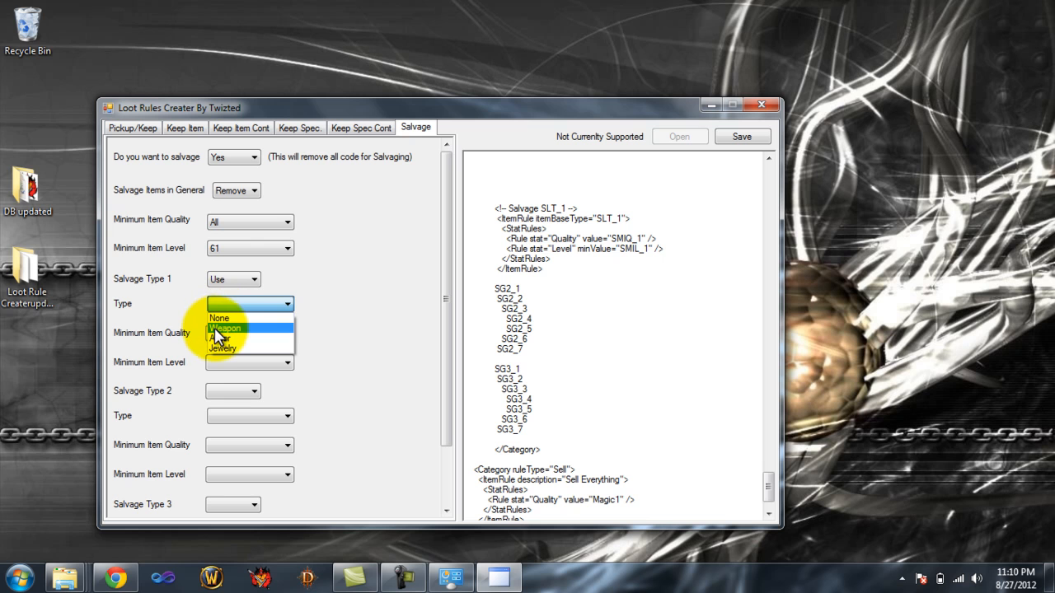
{"action": "left_click", "coordinate": [217, 328]}
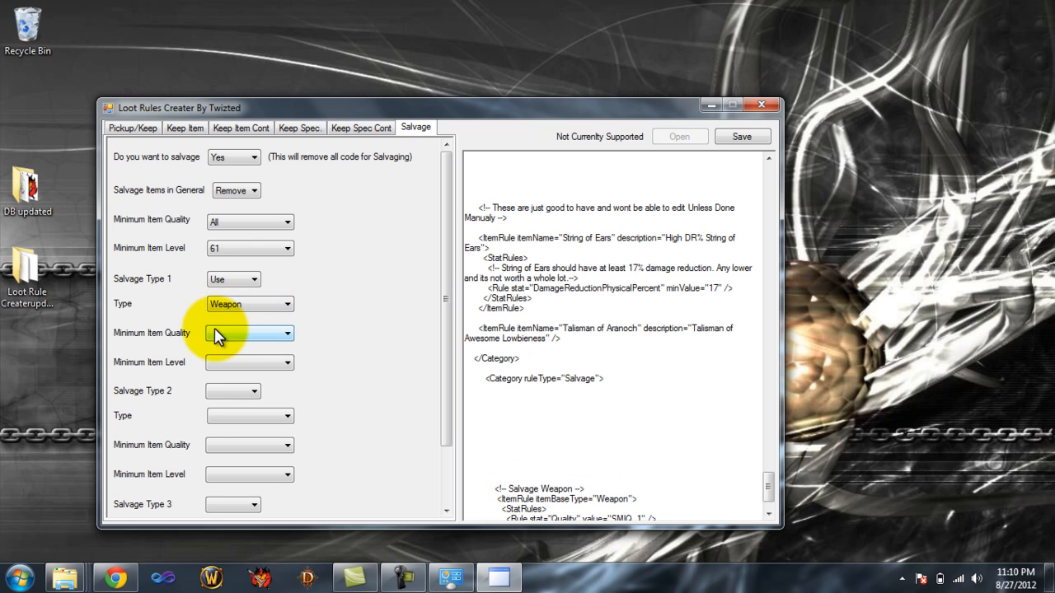
{"action": "left_click", "coordinate": [216, 335]}
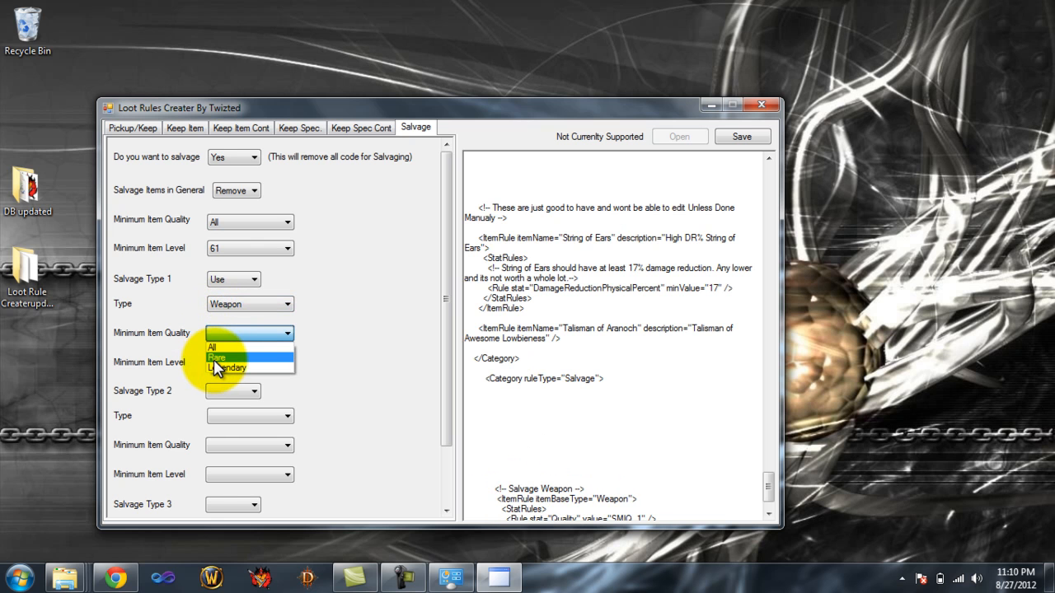
{"action": "left_click", "coordinate": [217, 363]}
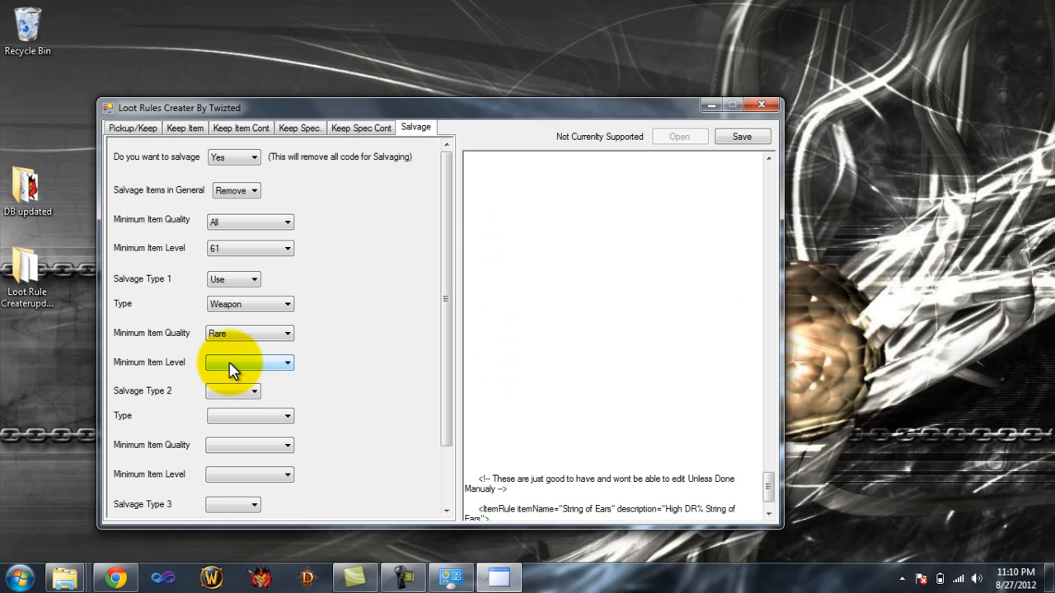
{"action": "left_click", "coordinate": [231, 367]}
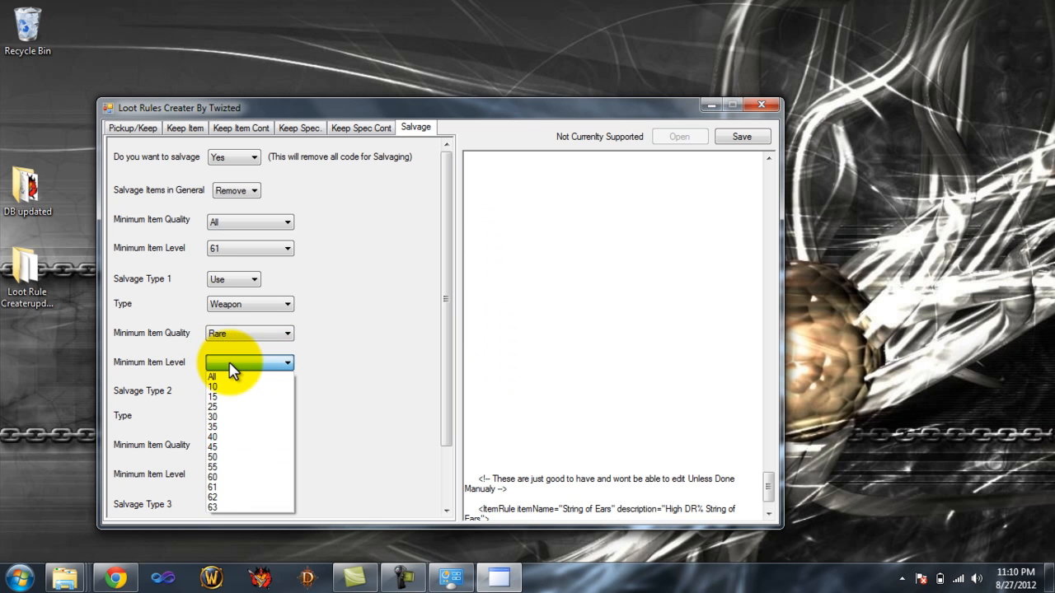
{"action": "left_click", "coordinate": [234, 489]}
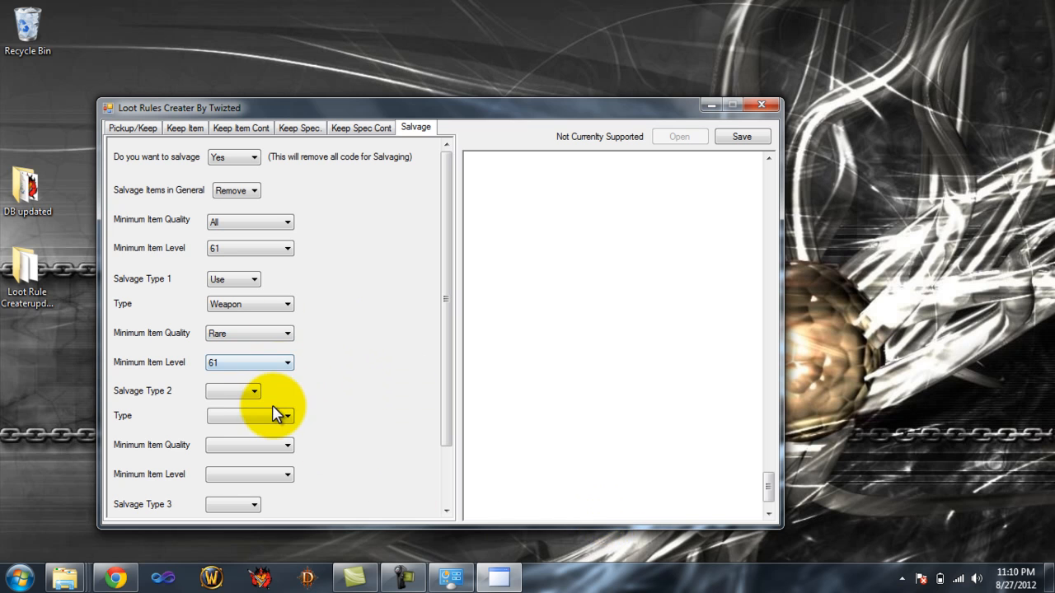
{"action": "left_click", "coordinate": [245, 393]}
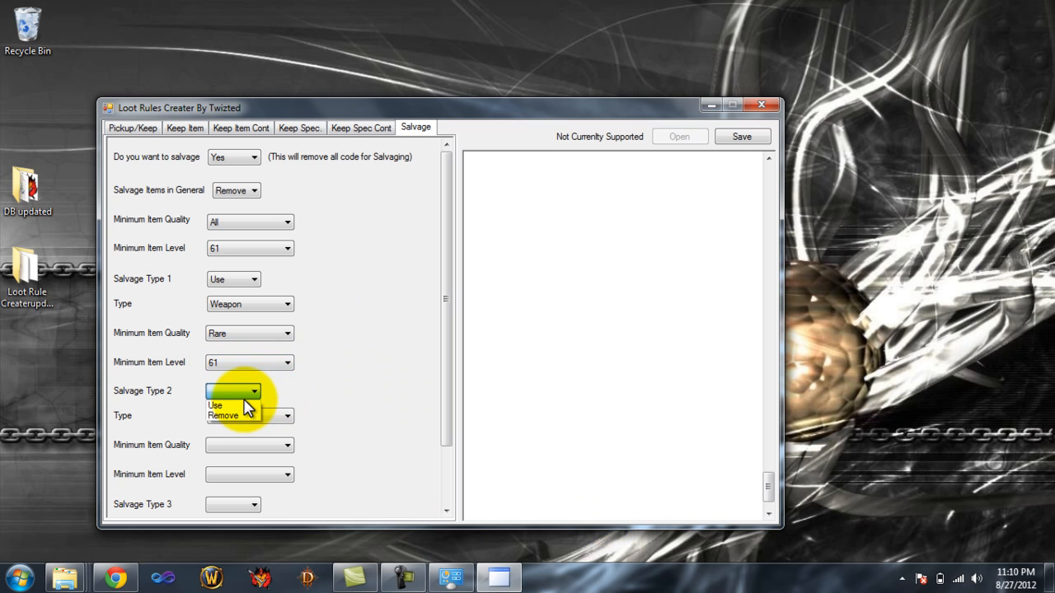
{"action": "left_click", "coordinate": [346, 370]}
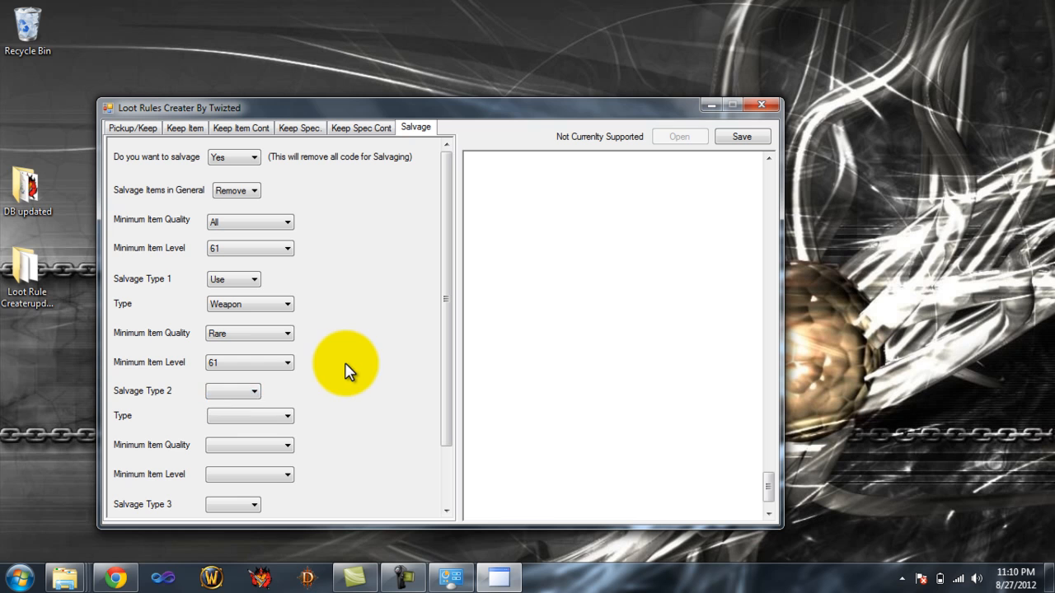
{"action": "left_click", "coordinate": [255, 394]}
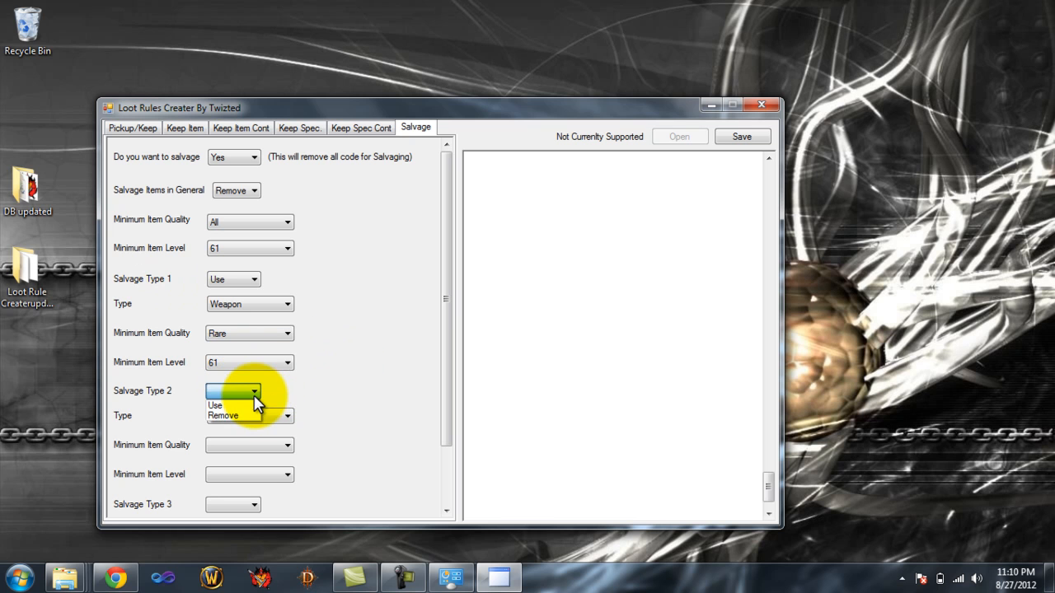
{"action": "left_click", "coordinate": [271, 413]}
{"action": "left_click", "coordinate": [274, 418]}
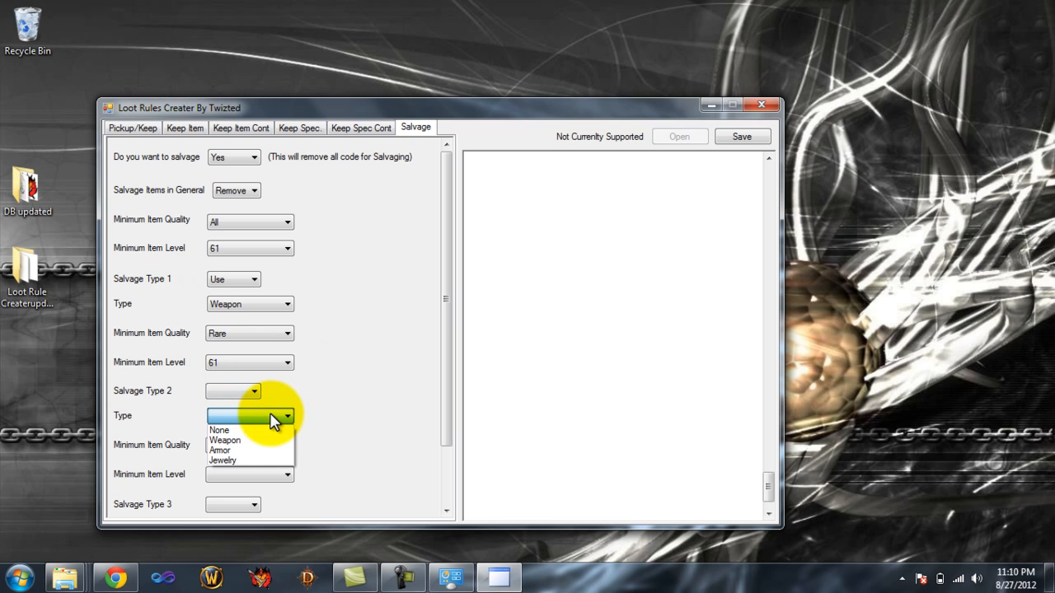
{"action": "left_click", "coordinate": [274, 418]}
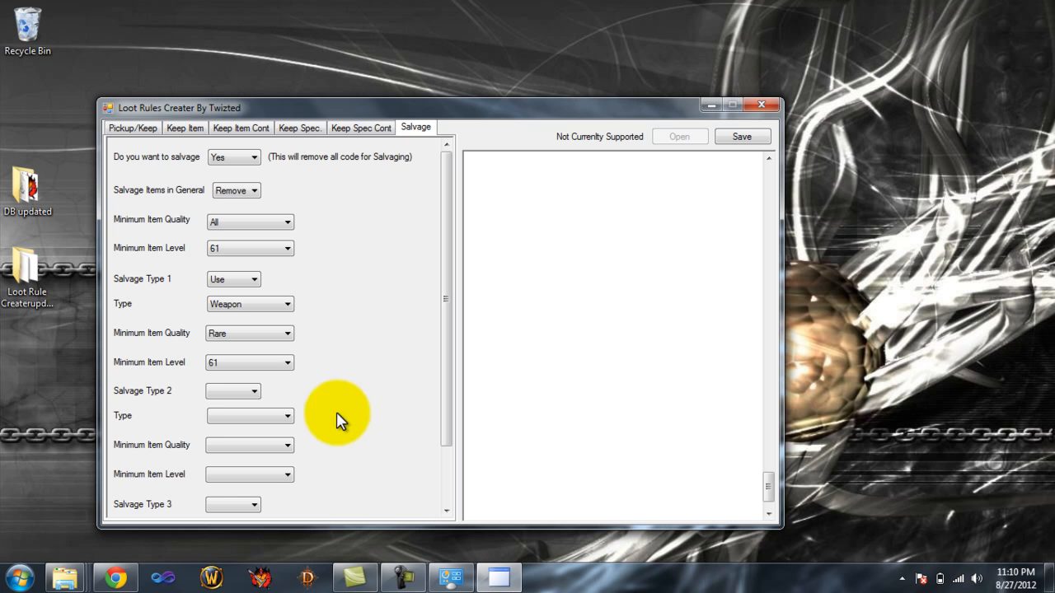
Set Salvage Type 2 and Salvage Type 3 to Remove.
{"action": "left_click", "coordinate": [239, 394]}
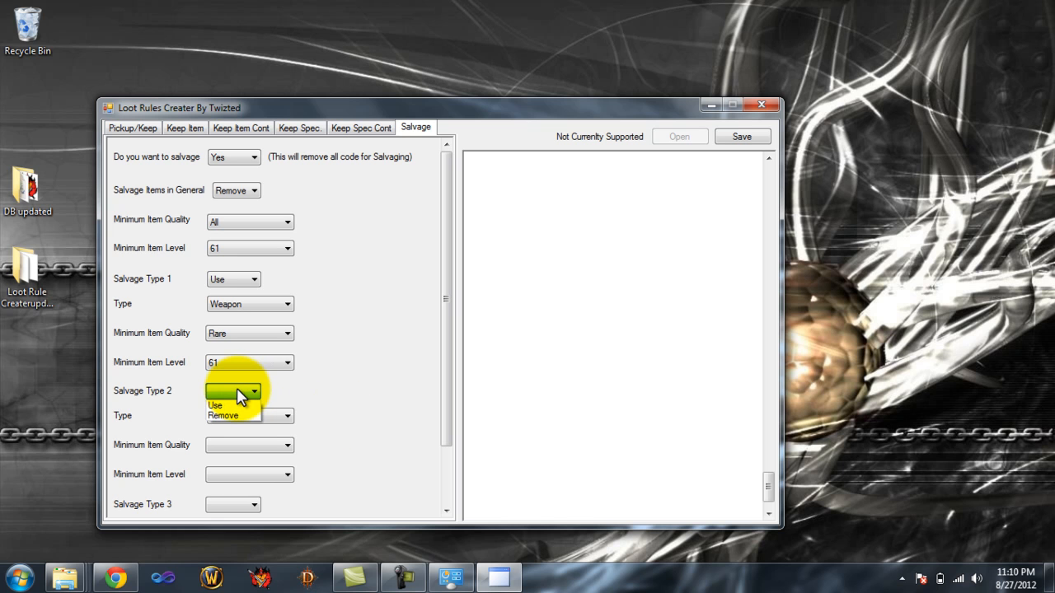
{"action": "left_click", "coordinate": [223, 415]}
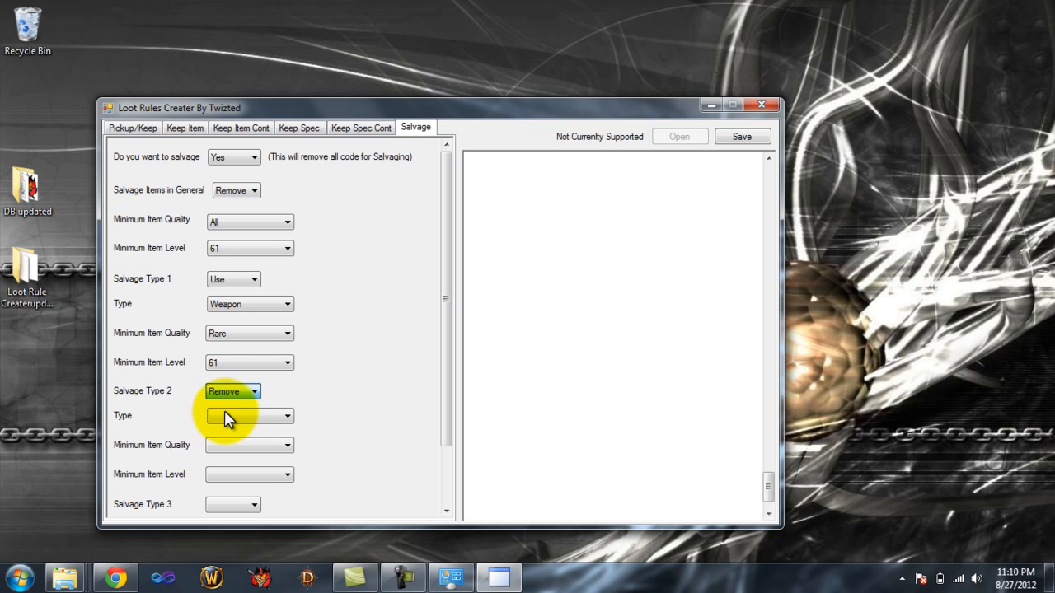
{"action": "scroll", "coordinate": [436, 396], "scroll_direction": "down", "scroll_amount": 3}
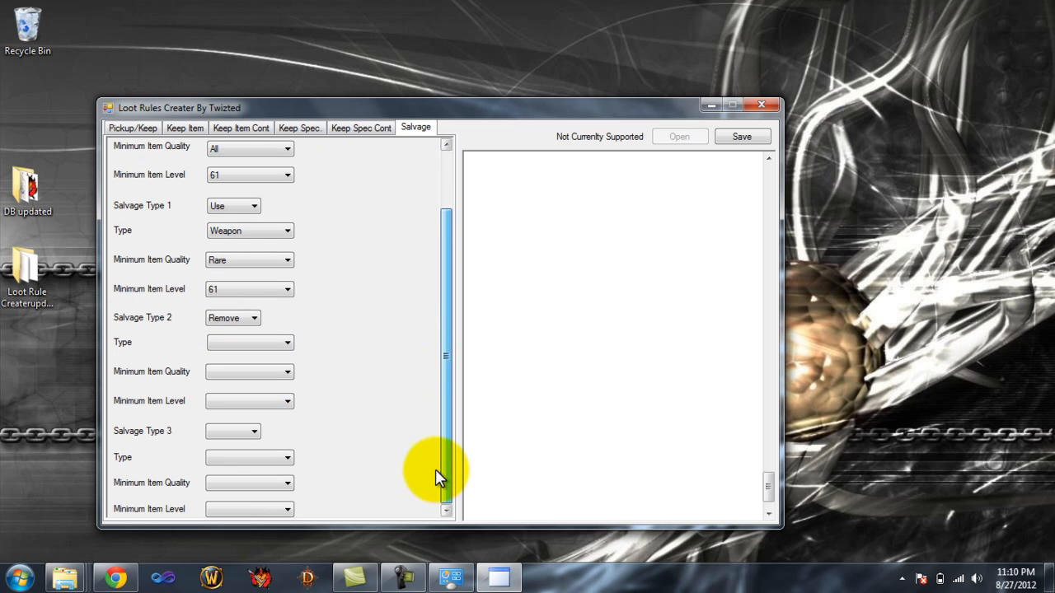
{"action": "left_click", "coordinate": [215, 429]}
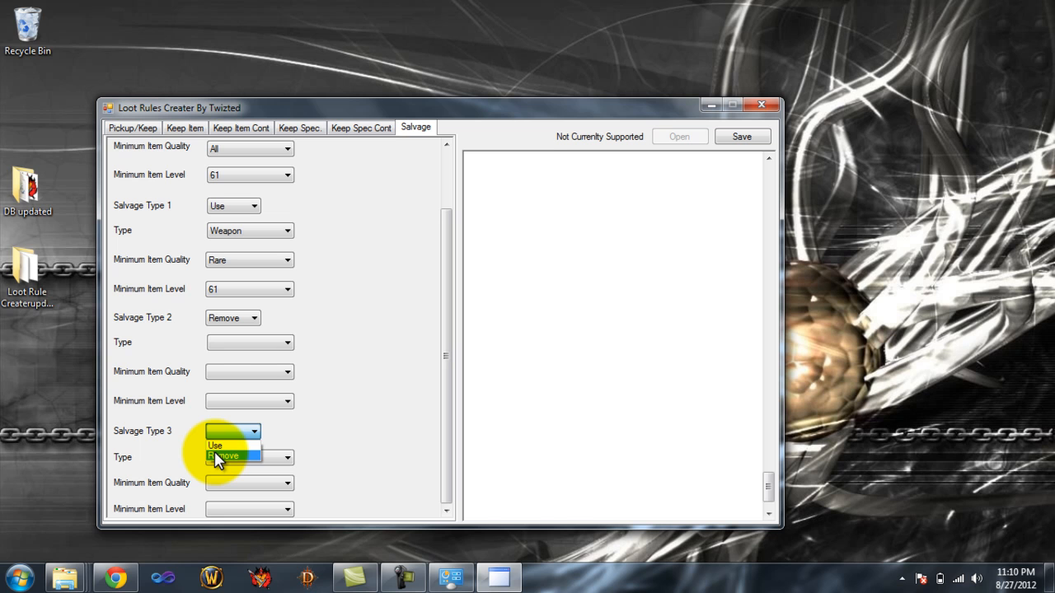
{"action": "left_click", "coordinate": [217, 456]}
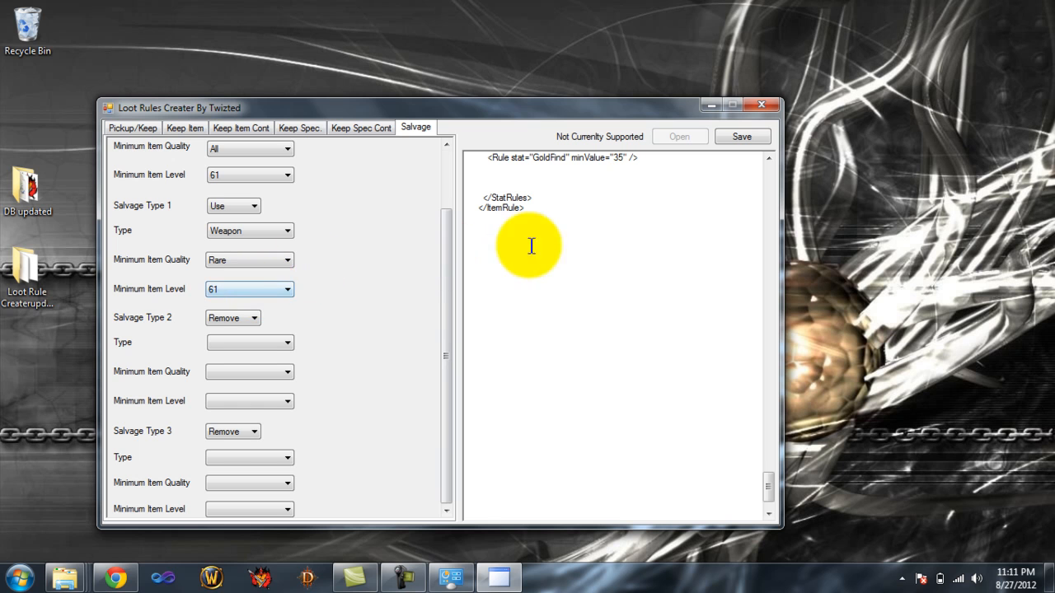
Save the generated rules as an XML file named "this video" in the Rules folder inside DB updated.
{"action": "left_click", "coordinate": [745, 137]}
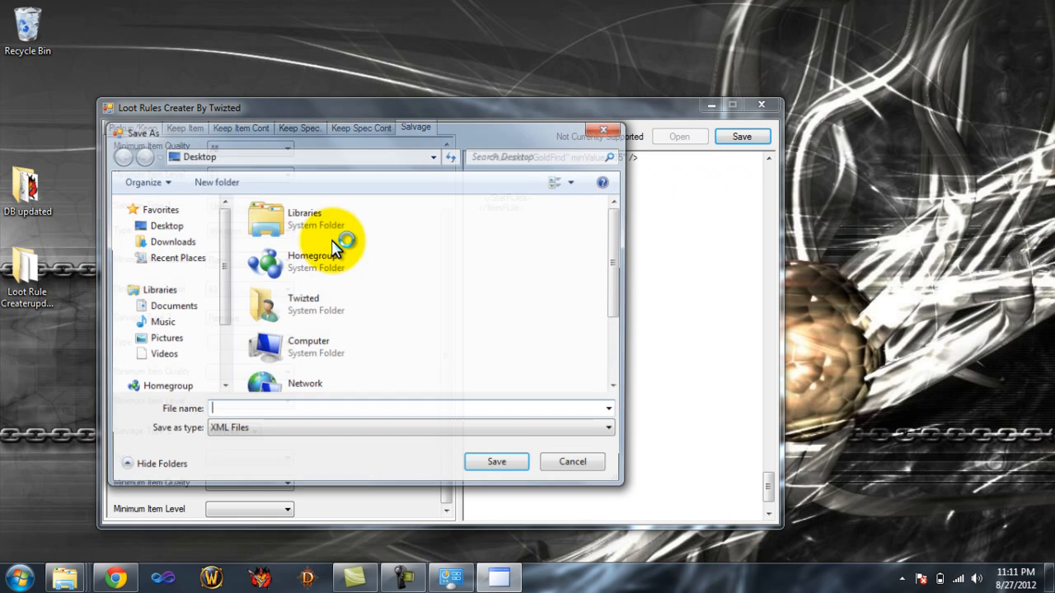
{"action": "left_click_drag", "start_coordinate": [621, 272], "coordinate": [622, 330]}
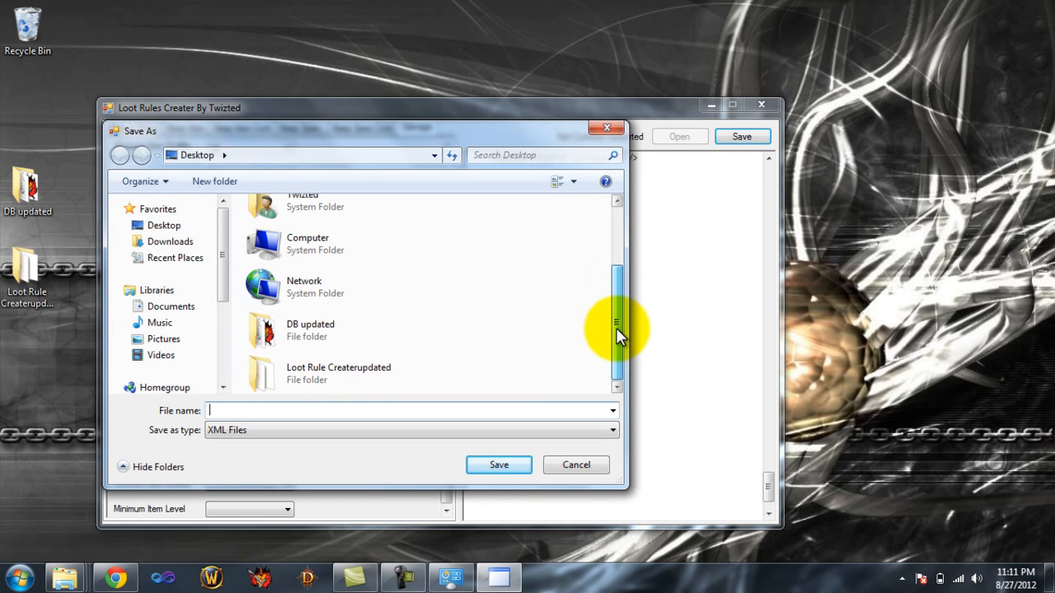
{"action": "left_click", "coordinate": [274, 331]}
{"action": "double_click", "coordinate": [273, 330]}
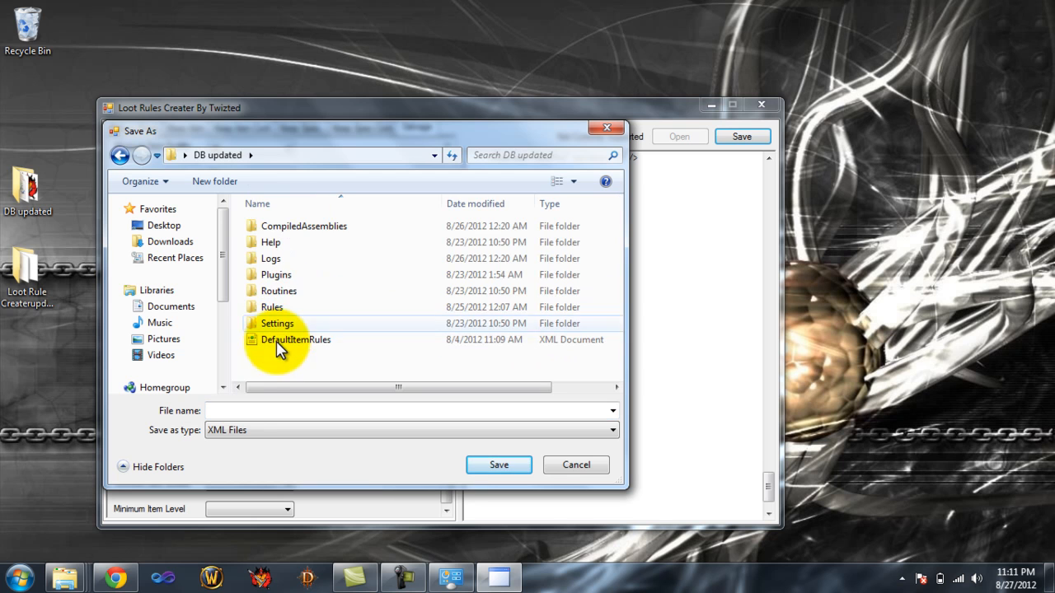
{"action": "double_click", "coordinate": [272, 307]}
{"action": "left_click", "coordinate": [237, 407]}
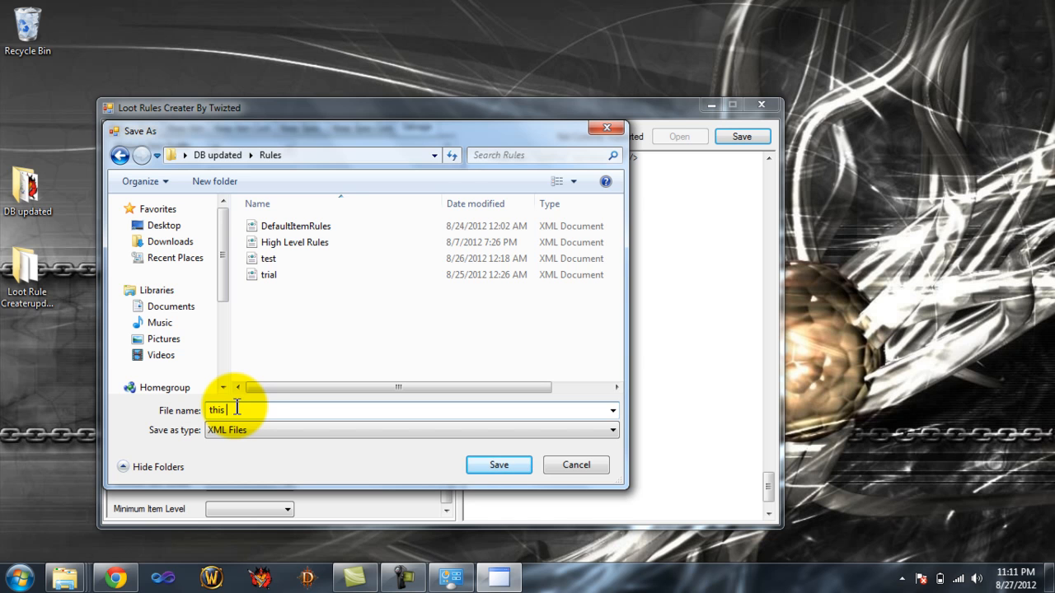
{"action": "type", "text": "this video"}
{"action": "key", "text": "Return"}
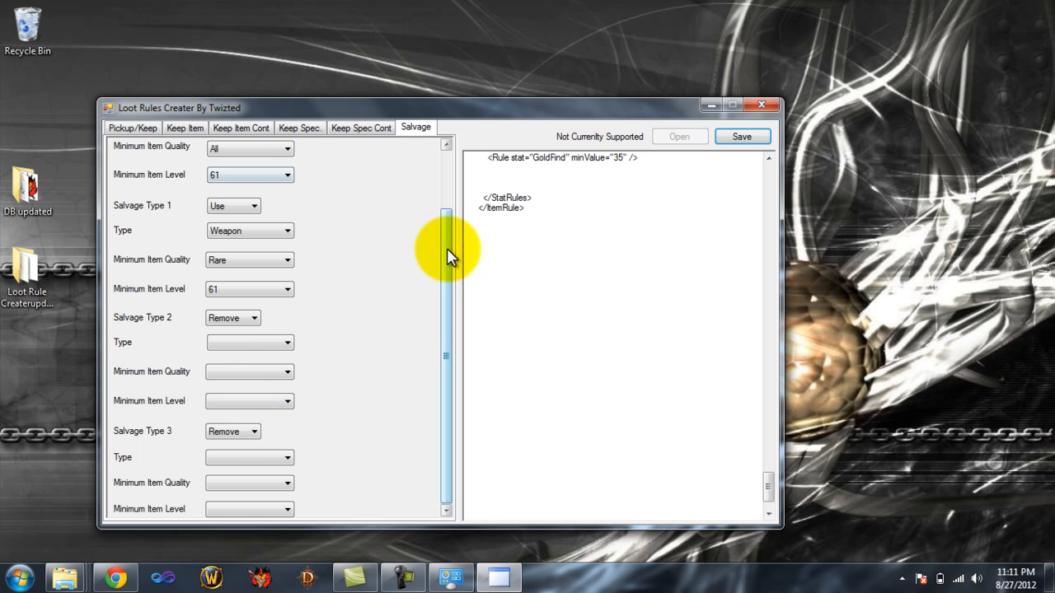
Open the saved "this video" file from the Rules folder of DB updated in Notepad to inspect the generated XML.
{"action": "double_click", "coordinate": [28, 189]}
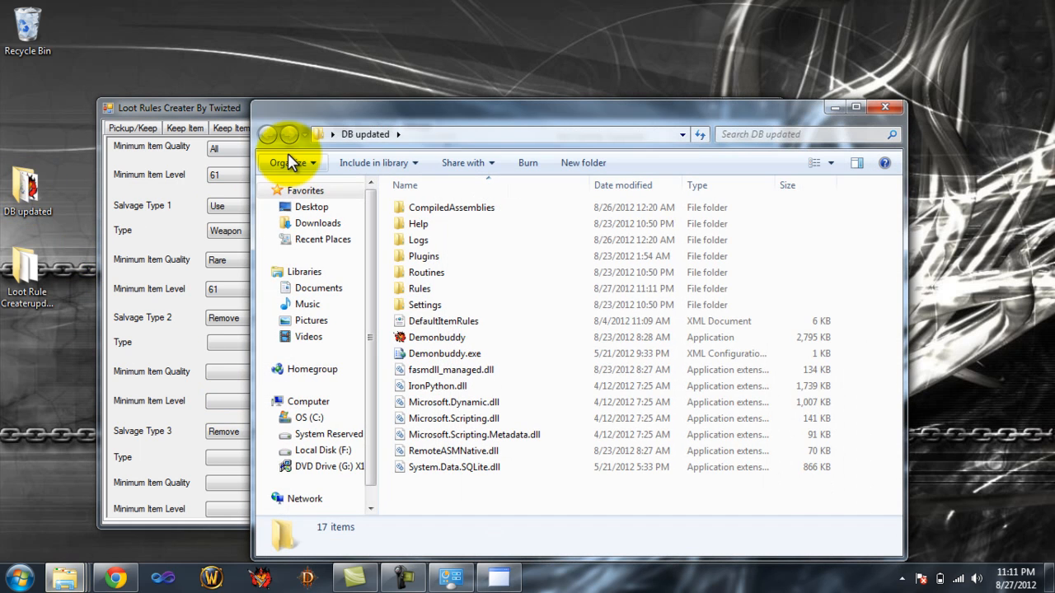
{"action": "double_click", "coordinate": [419, 288]}
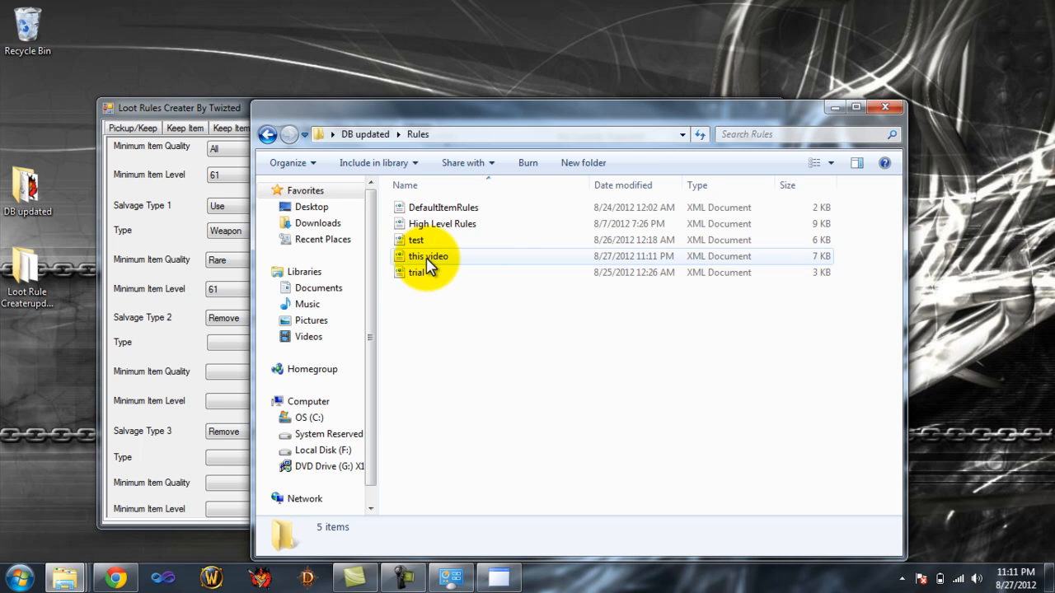
{"action": "right_click", "coordinate": [477, 257]}
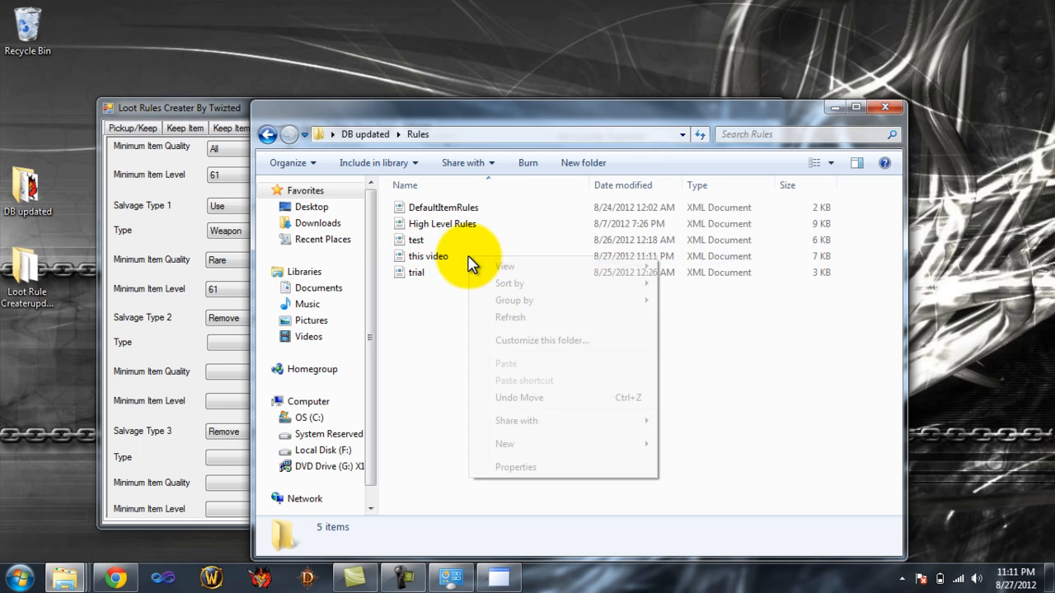
{"action": "left_click", "coordinate": [428, 258]}
{"action": "right_click", "coordinate": [428, 256]}
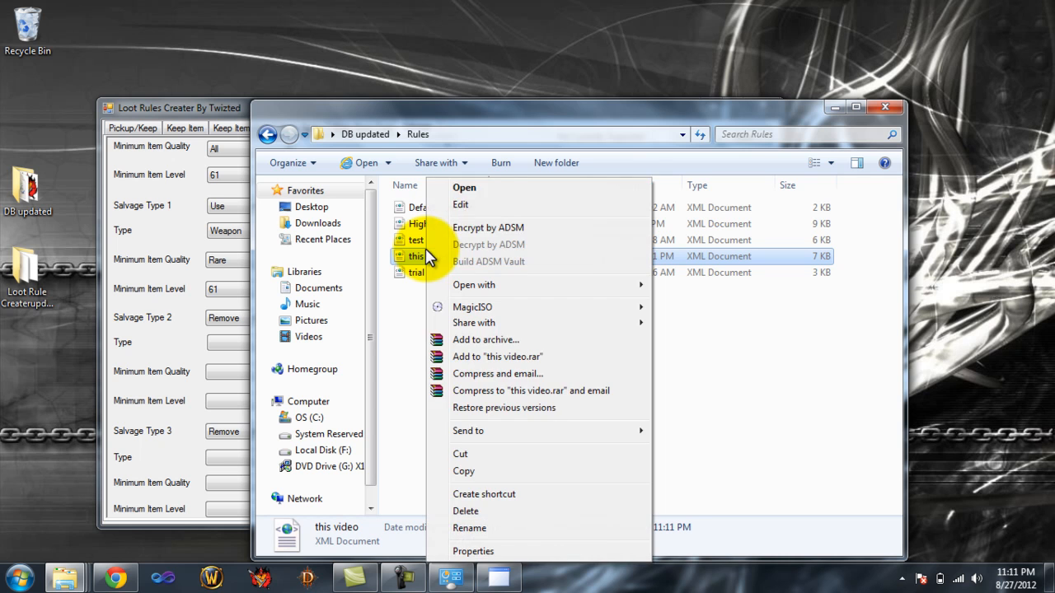
{"action": "left_click", "coordinate": [483, 204]}
{"action": "left_click_drag", "start_coordinate": [548, 121], "coordinate": [546, 99]}
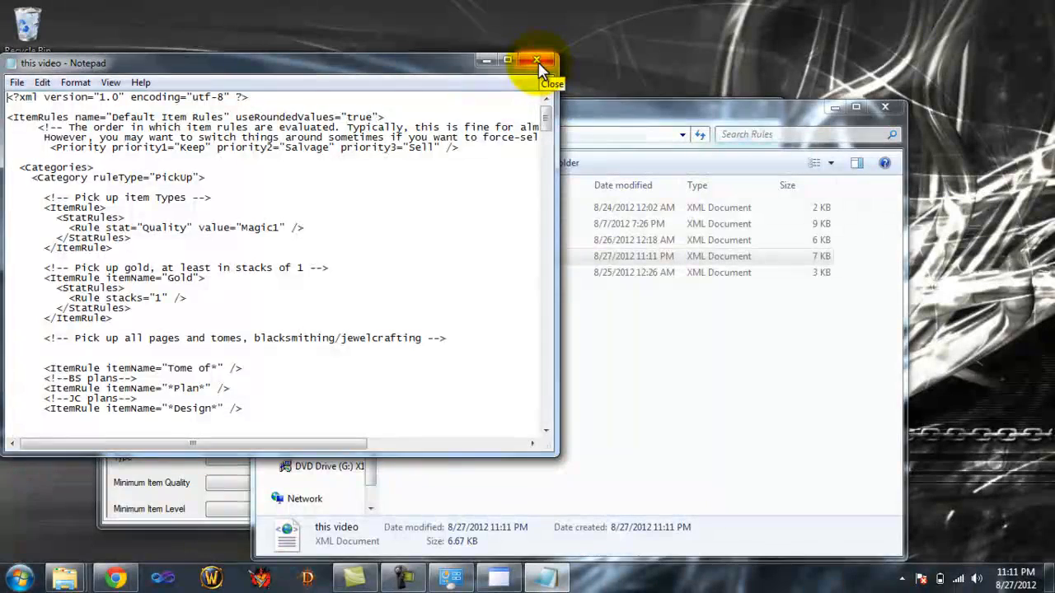
Close the "this video" file in Notepad and the Rules folder window.
{"action": "left_click", "coordinate": [539, 62]}
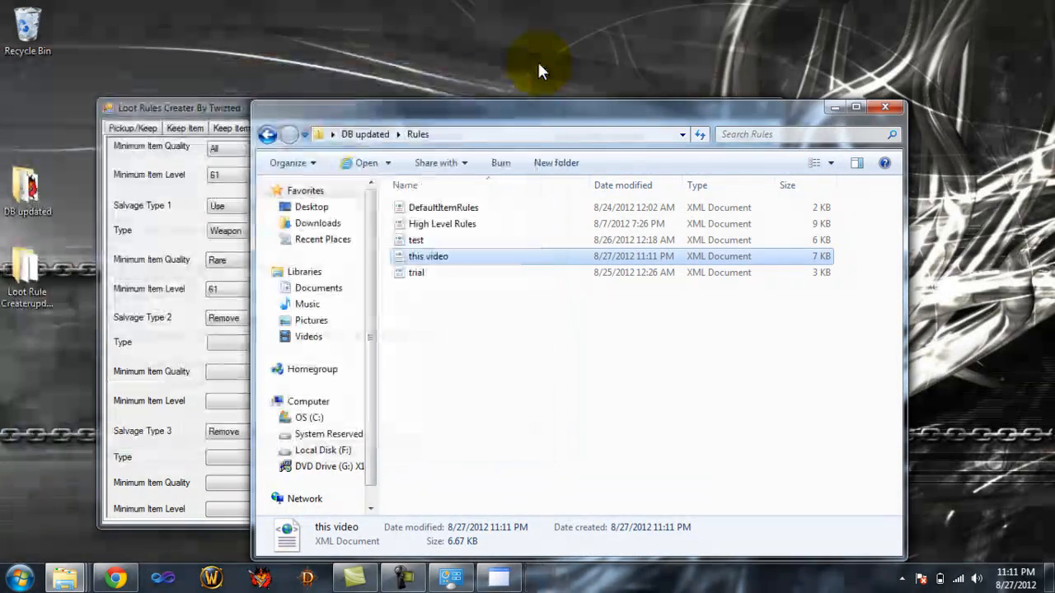
{"action": "left_click", "coordinate": [887, 106]}
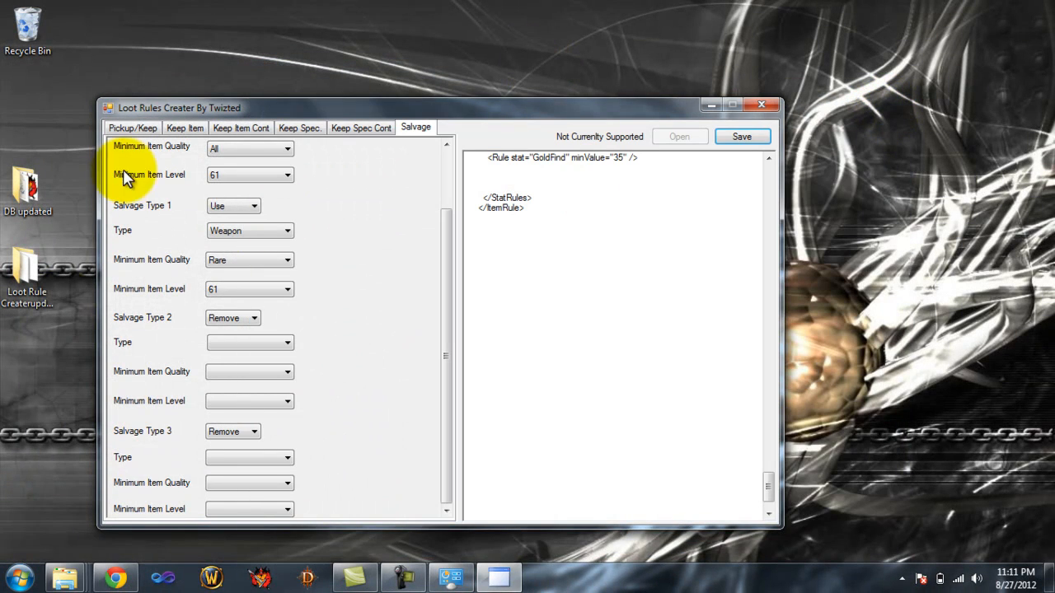
Set the Quality of Keep Item 1 to Legendary.
{"action": "left_click", "coordinate": [147, 128]}
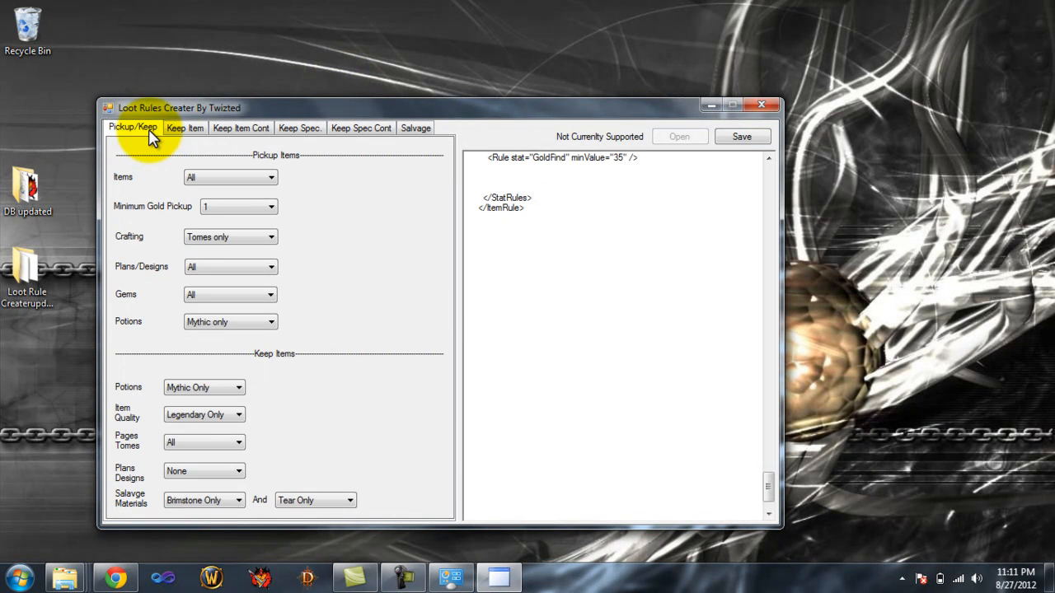
{"action": "left_click", "coordinate": [188, 126]}
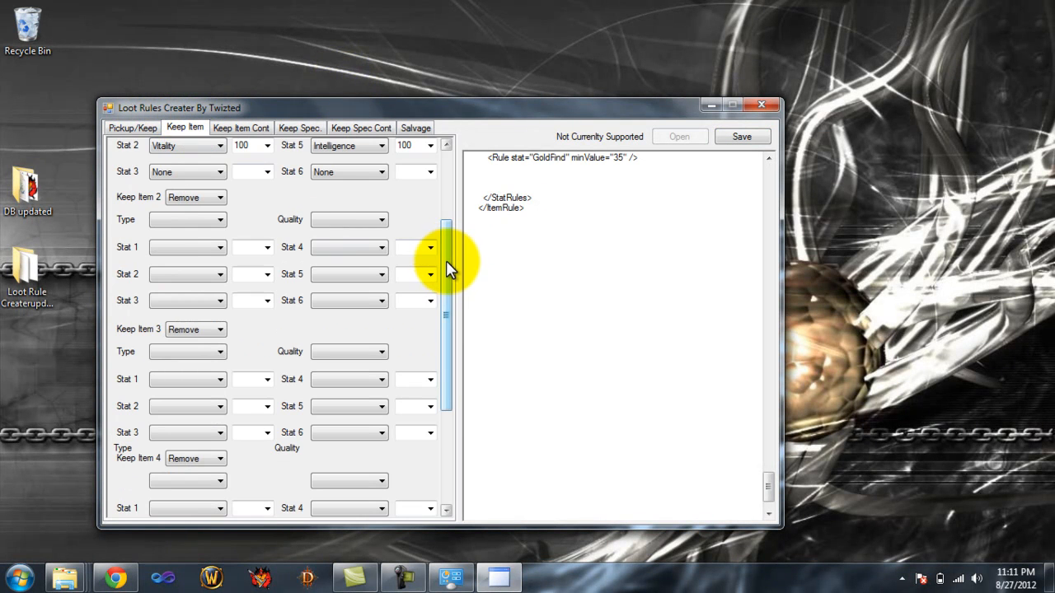
{"action": "left_click_drag", "start_coordinate": [446, 261], "coordinate": [445, 185]}
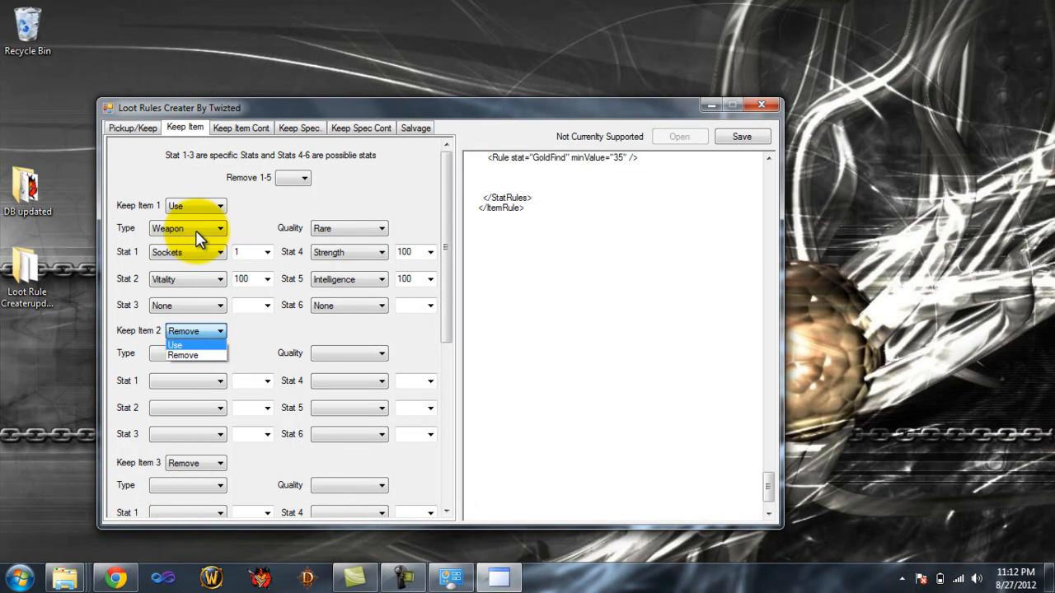
{"action": "left_click", "coordinate": [346, 230]}
{"action": "left_click", "coordinate": [346, 231]}
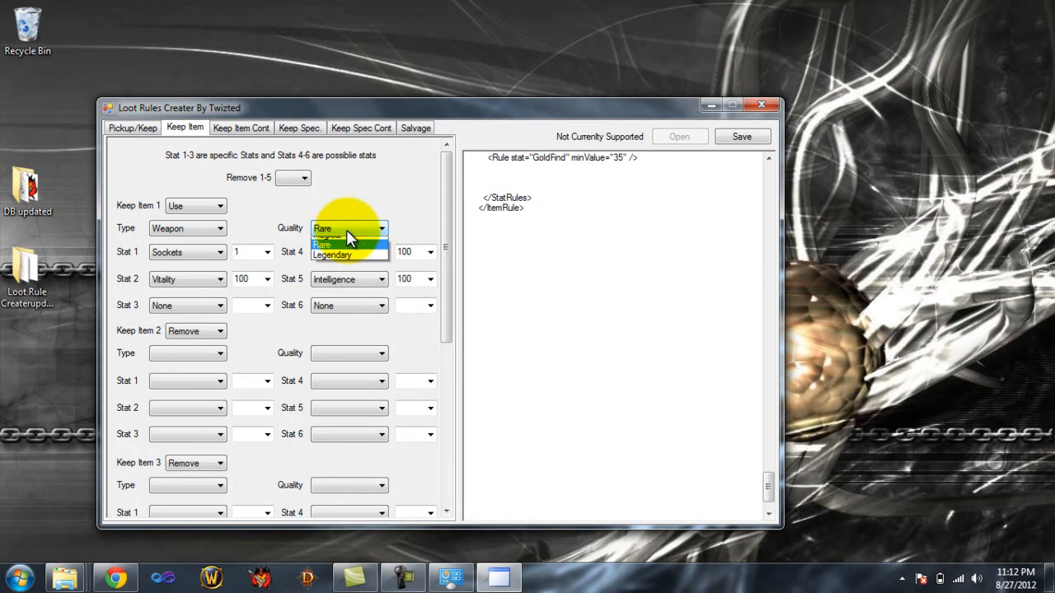
{"action": "left_click", "coordinate": [321, 269]}
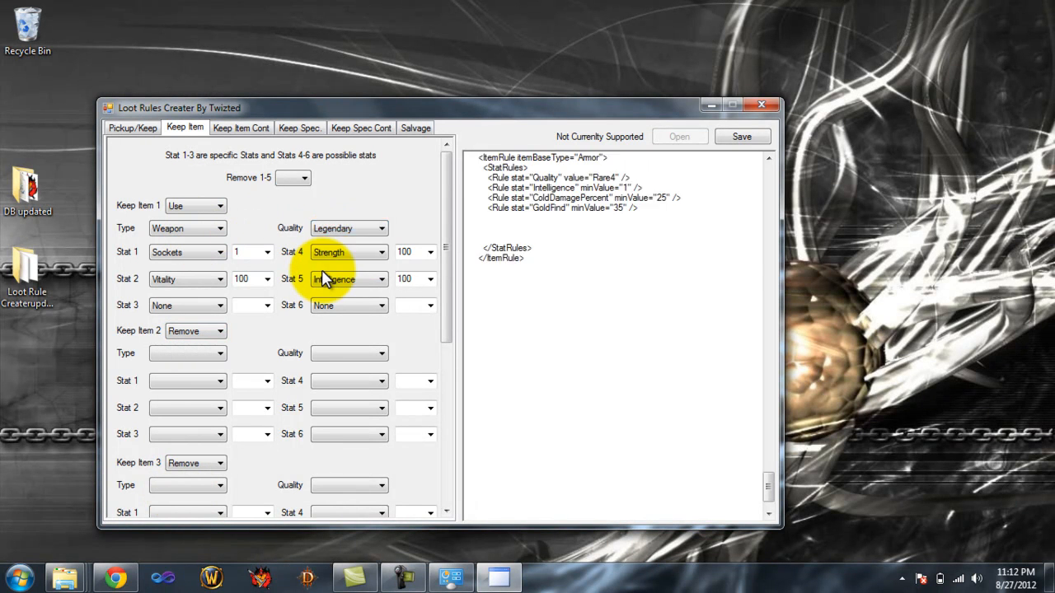
Review the Item Quality choices under Keep Items and the settings of Keep Item 1 through Keep Item 5.
{"action": "left_click", "coordinate": [134, 131]}
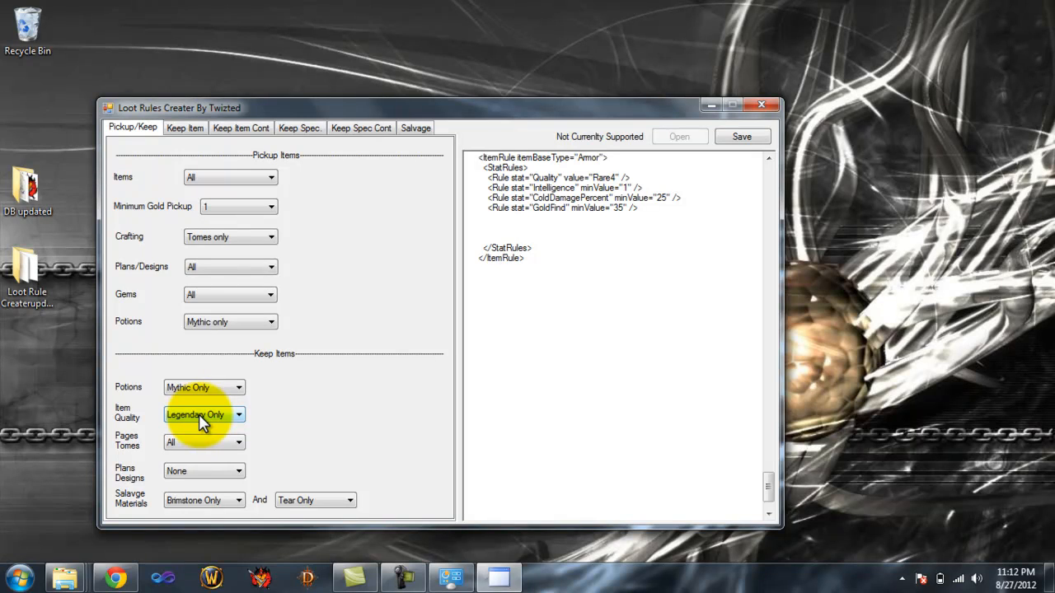
{"action": "left_click", "coordinate": [199, 413]}
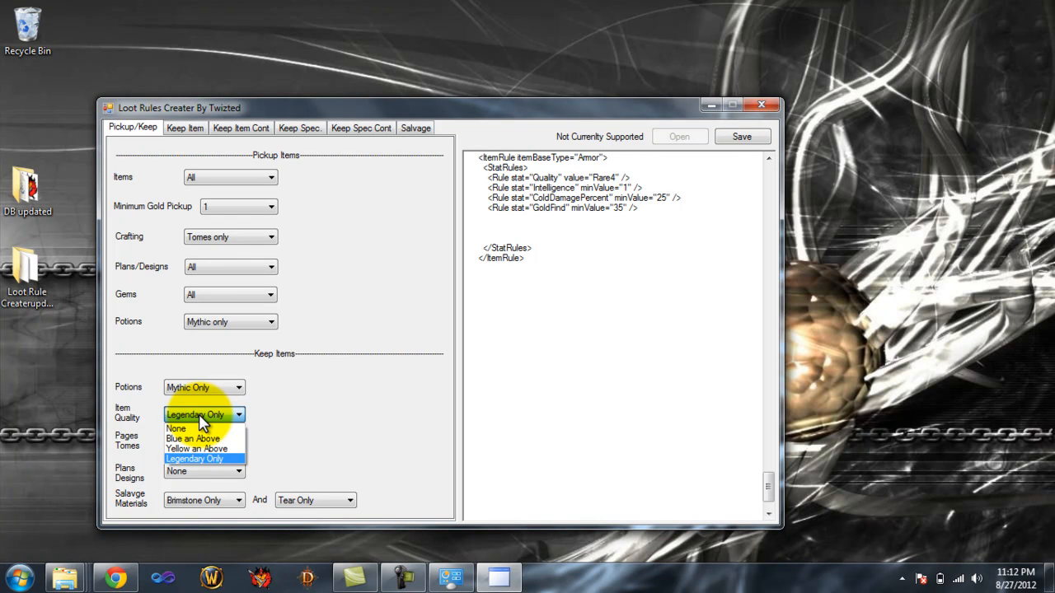
{"action": "left_click", "coordinate": [327, 421]}
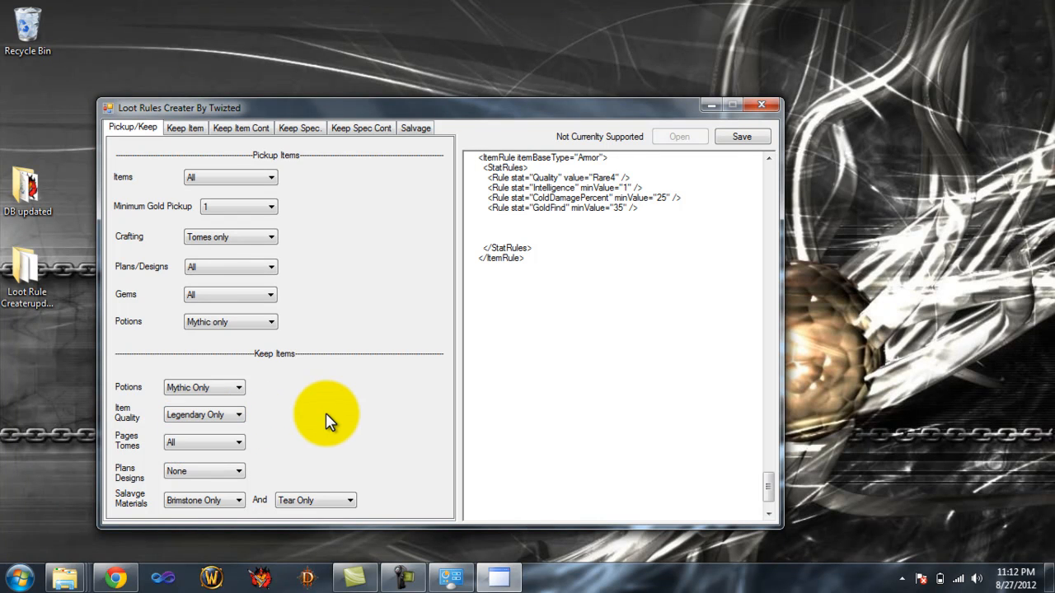
{"action": "left_click", "coordinate": [192, 129]}
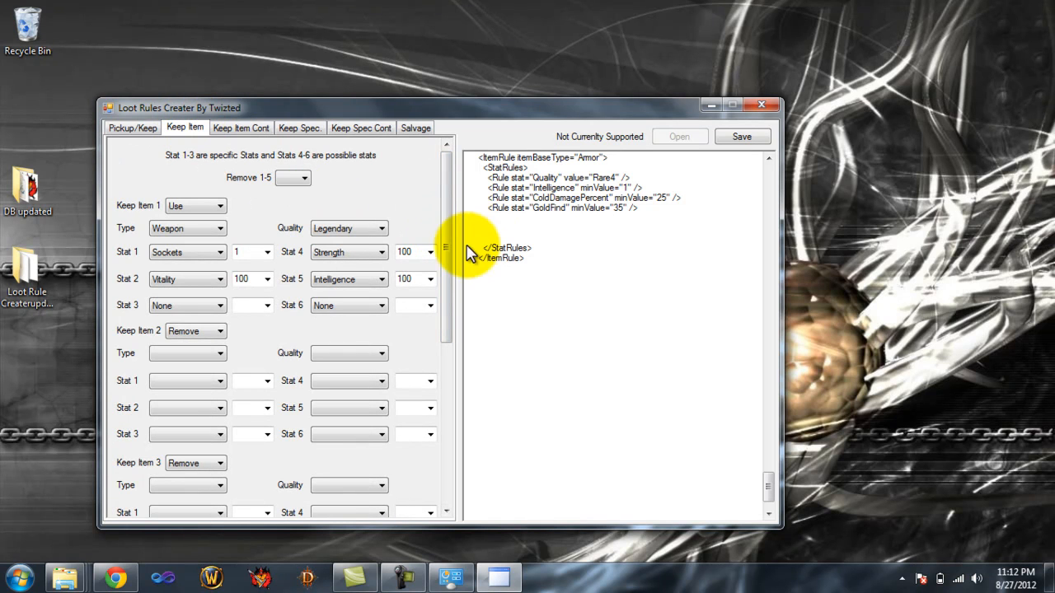
{"action": "left_click_drag", "start_coordinate": [441, 186], "coordinate": [475, 376]}
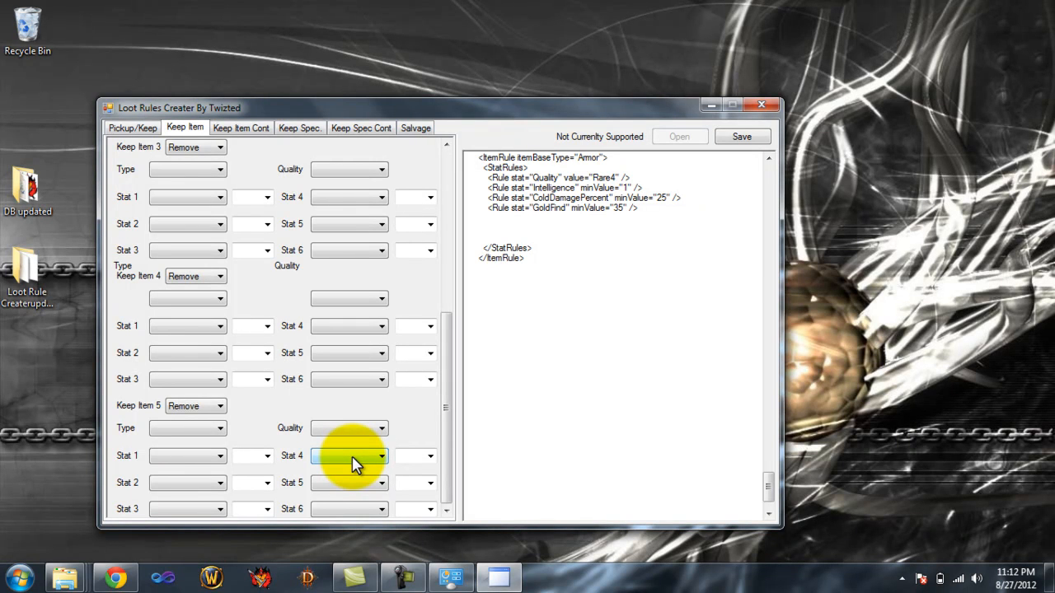
{"action": "left_click_drag", "start_coordinate": [448, 452], "coordinate": [441, 217]}
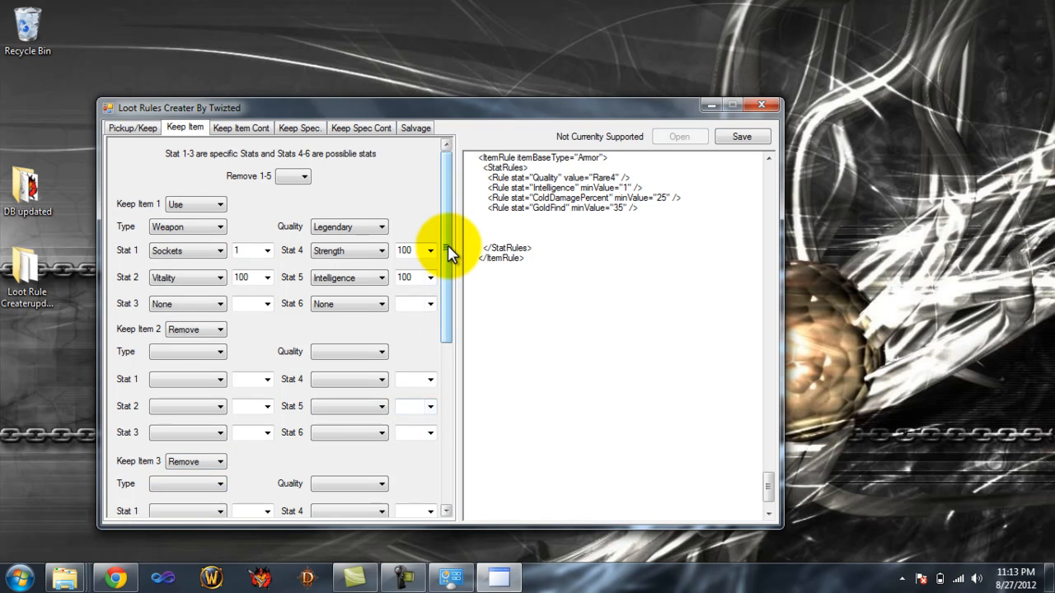
{"action": "left_click_drag", "start_coordinate": [442, 249], "coordinate": [443, 477]}
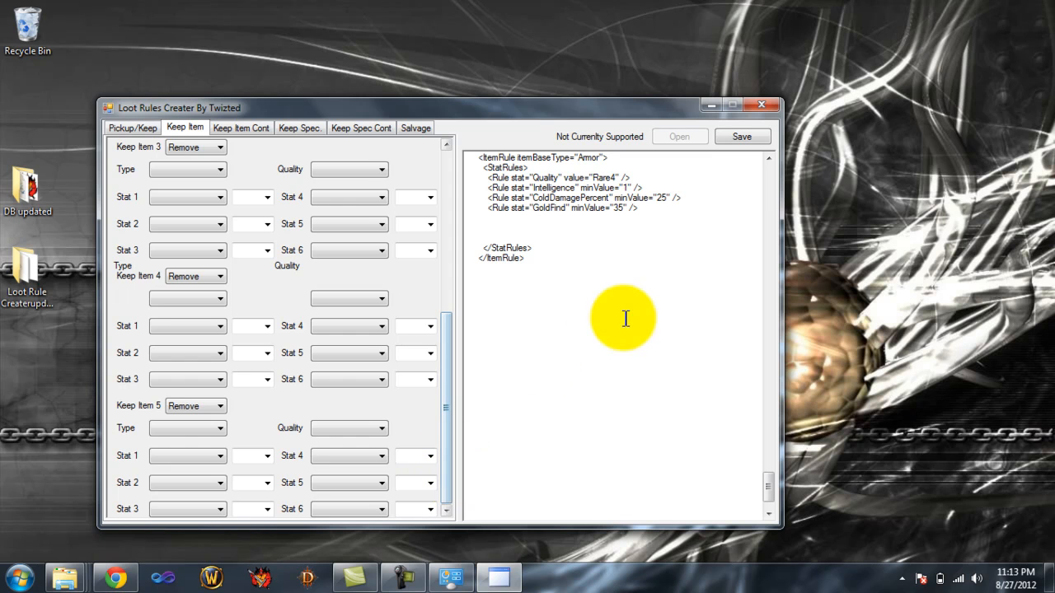
Close Loot Rules Creater without saving the rules again.
{"action": "left_click", "coordinate": [756, 107]}
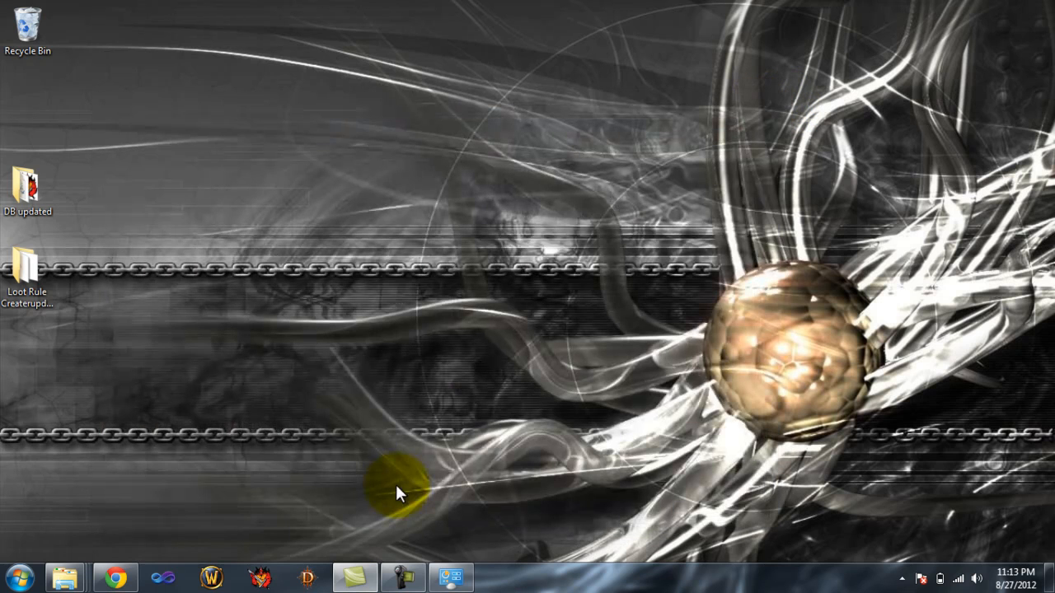
{"action": "left_click", "coordinate": [402, 578]}
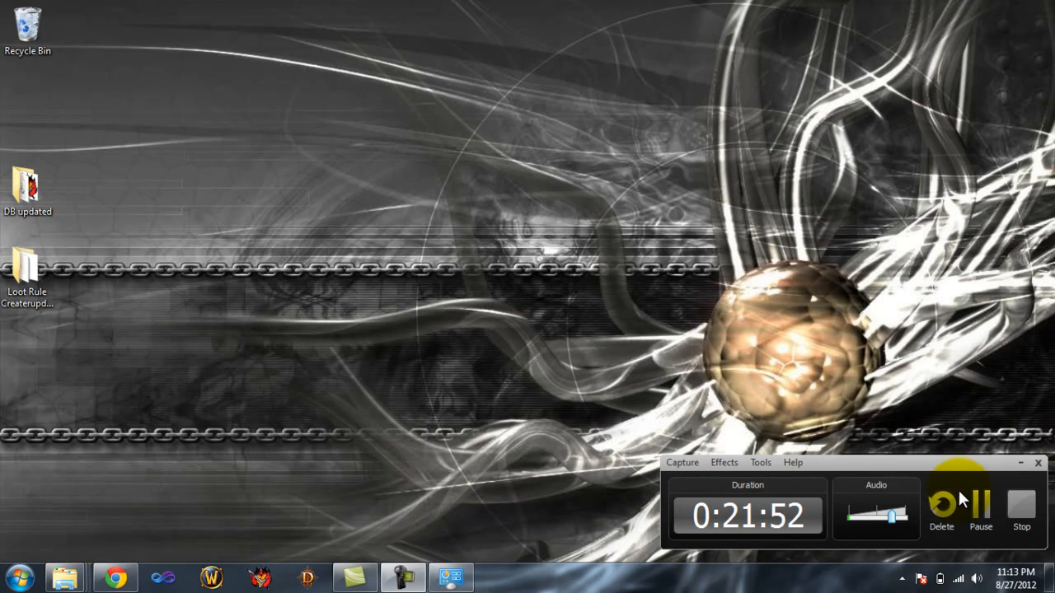